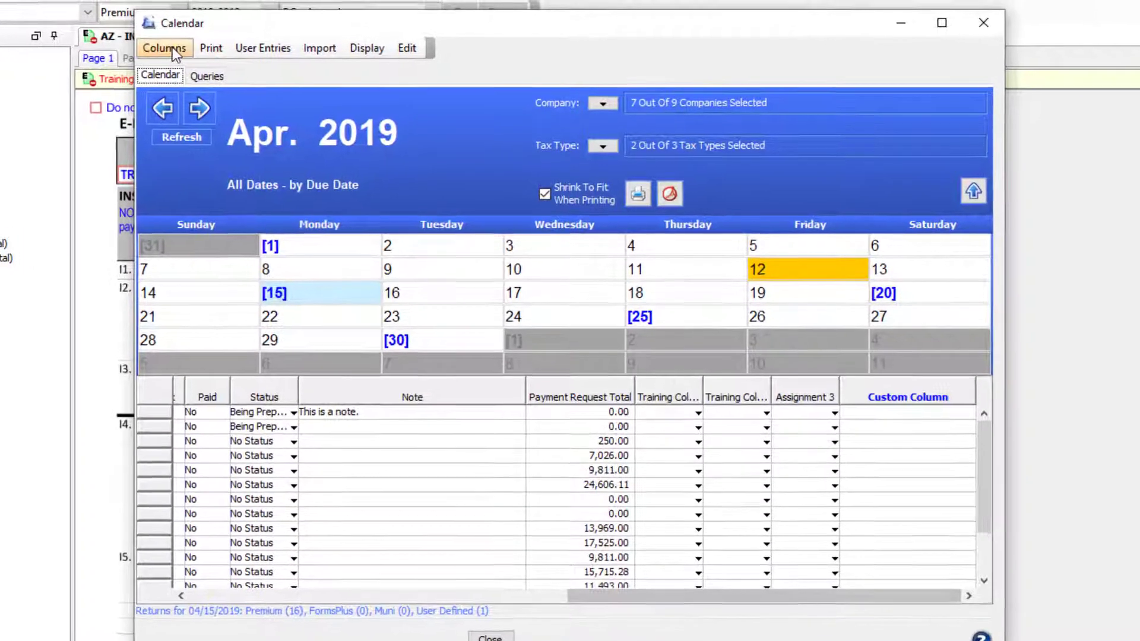
# Move the Postmark column up and down in the calendar column order, restore it directly below Reviewer, and save
pyautogui.click(182, 41)
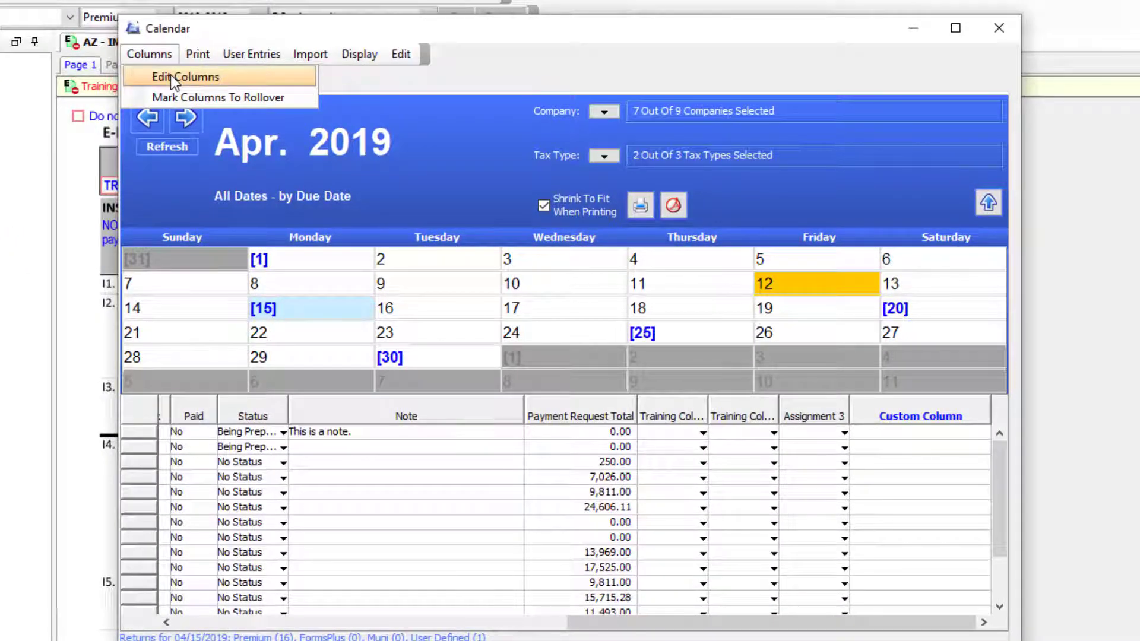
pyautogui.click(170, 77)
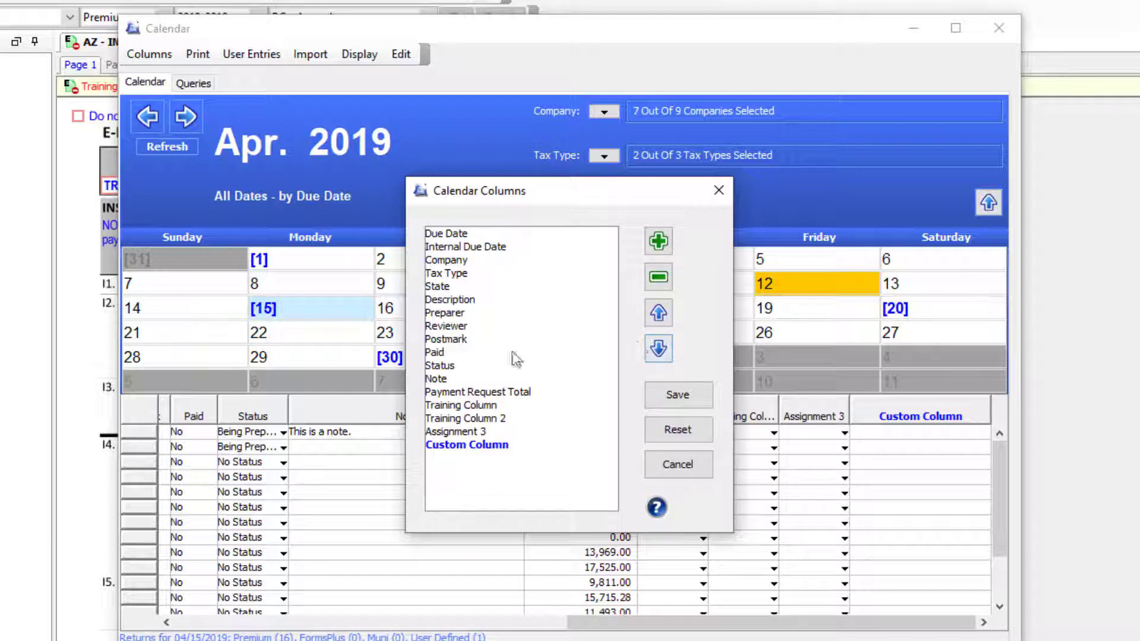
pyautogui.click(454, 340)
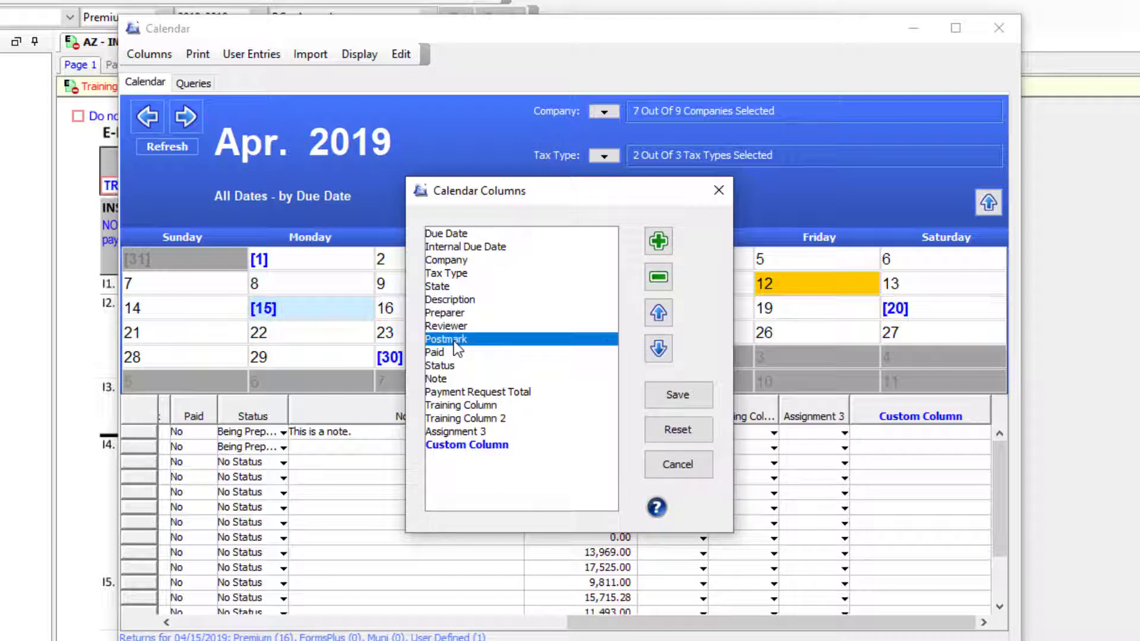
pyautogui.click(664, 317)
pyautogui.click(659, 341)
pyautogui.click(659, 342)
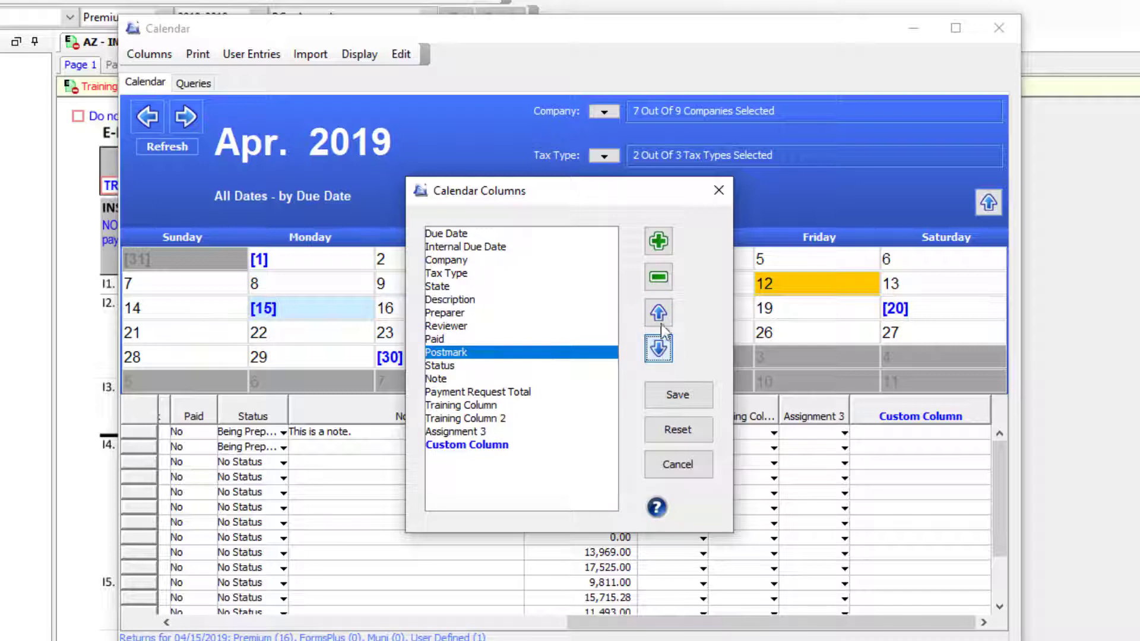
pyautogui.click(660, 316)
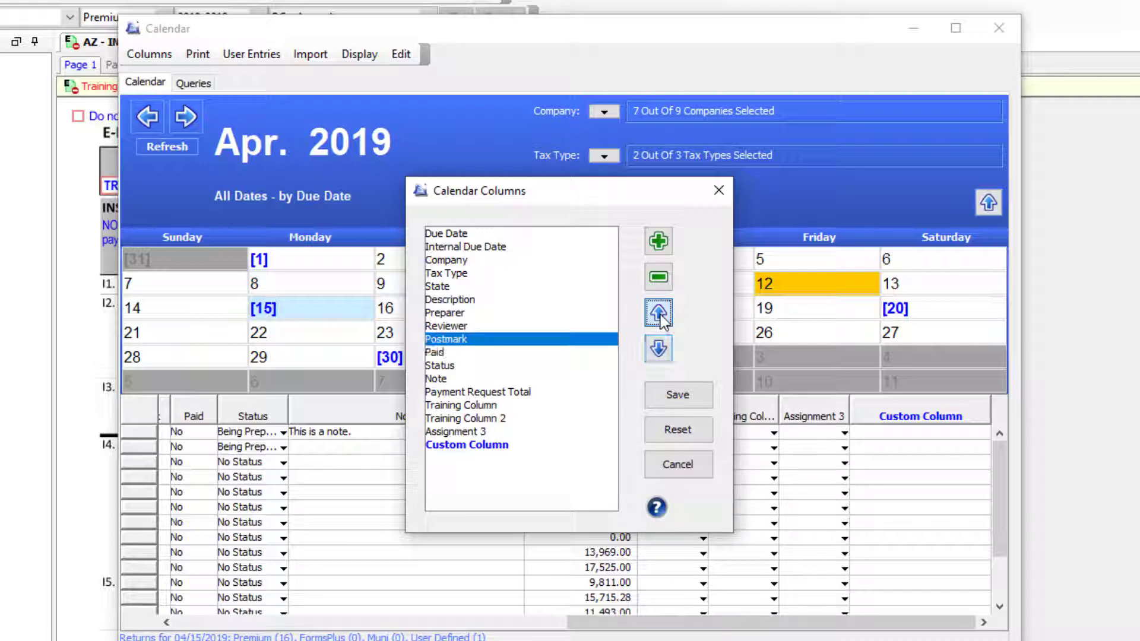
pyautogui.click(677, 395)
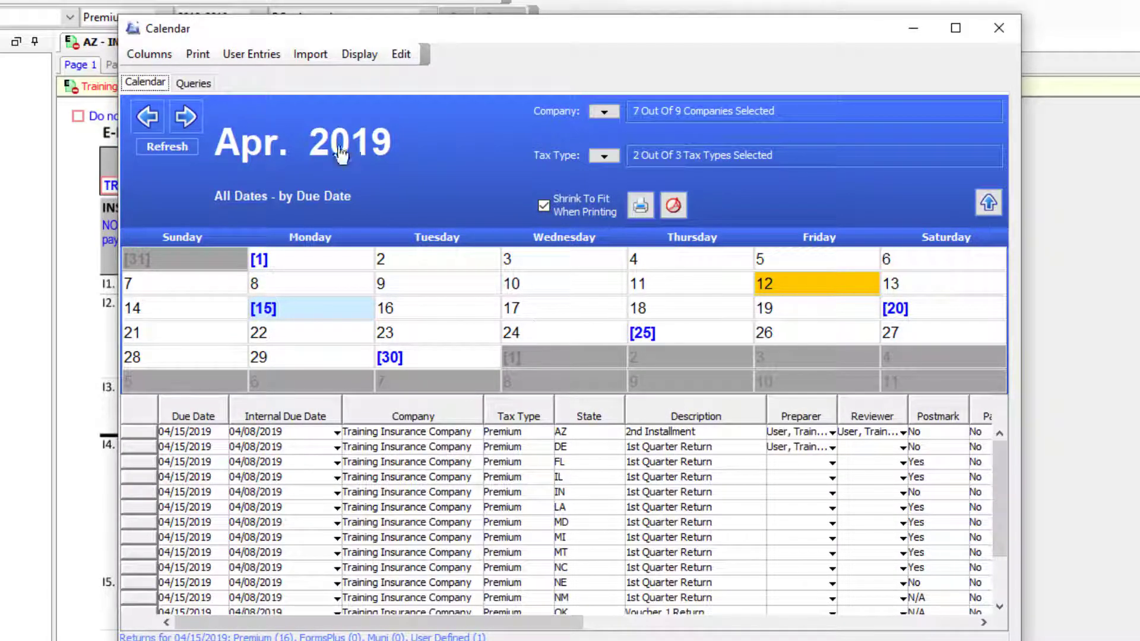
# Add a custom calendar column named "New Column" to the column list
pyautogui.click(150, 54)
pyautogui.click(161, 75)
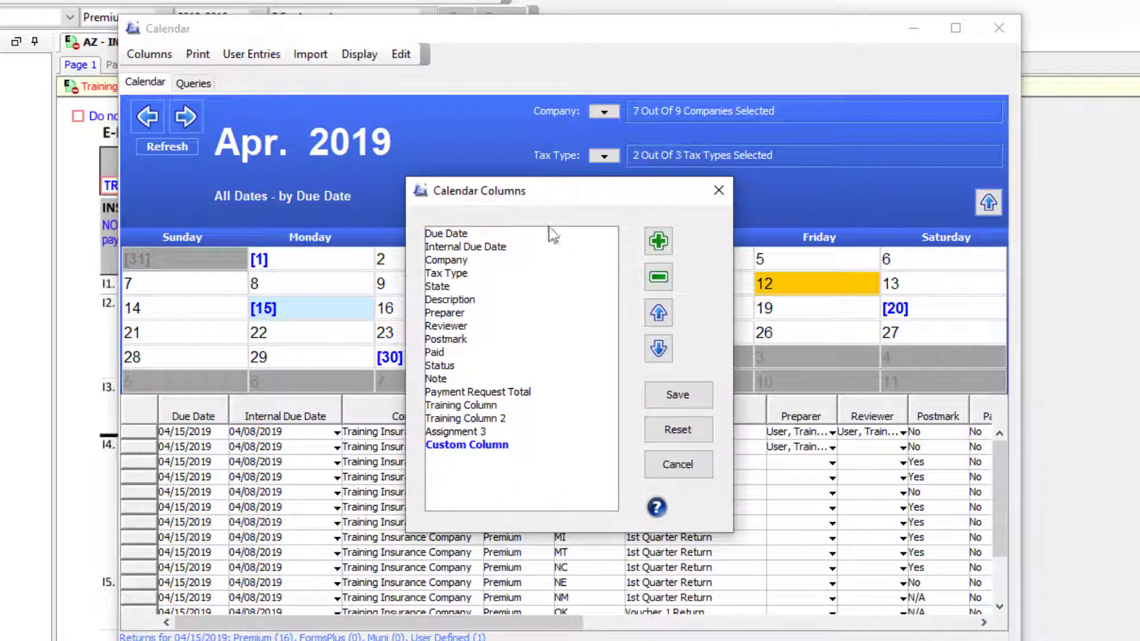
pyautogui.click(657, 242)
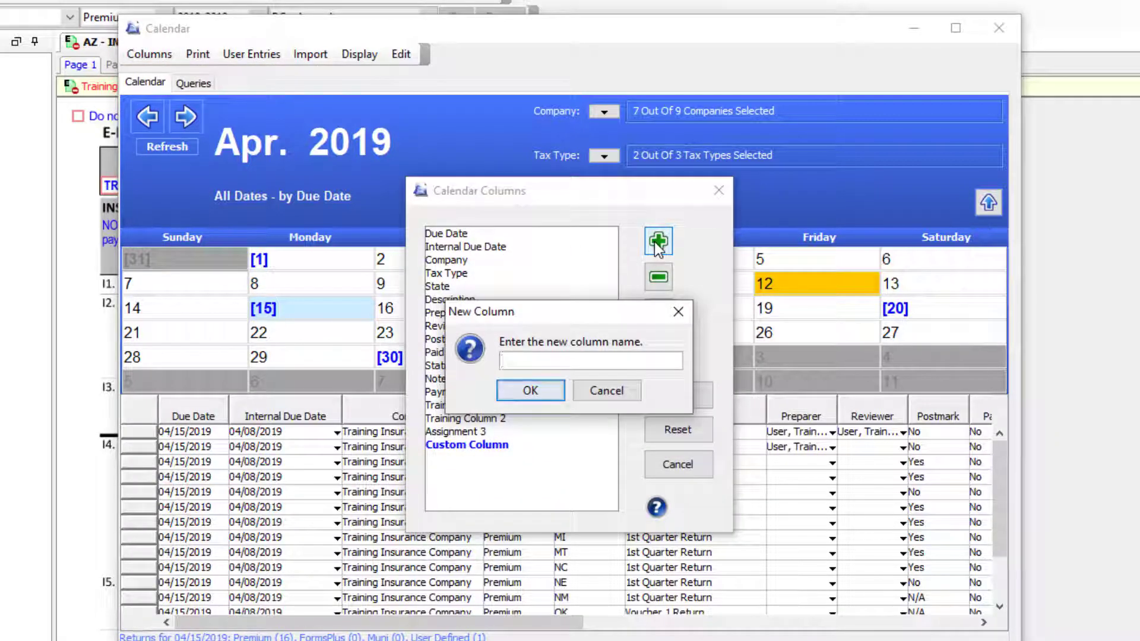
pyautogui.write('New Column')
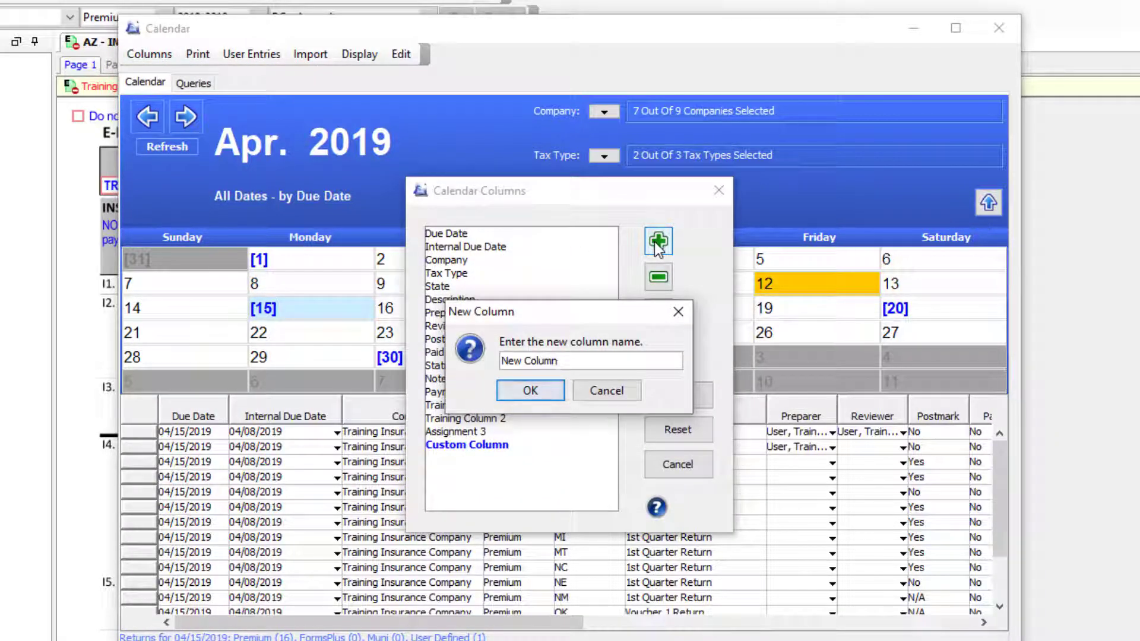
pyautogui.click(539, 390)
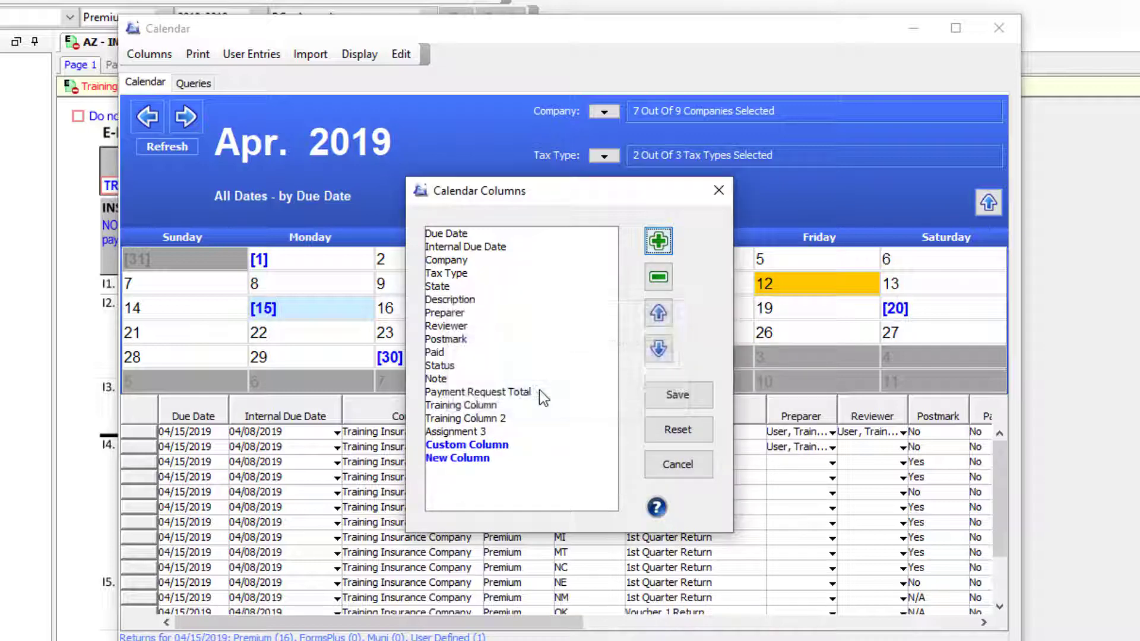
# Delete the custom column "New Column" from the calendar column list
pyautogui.click(490, 456)
pyautogui.click(658, 278)
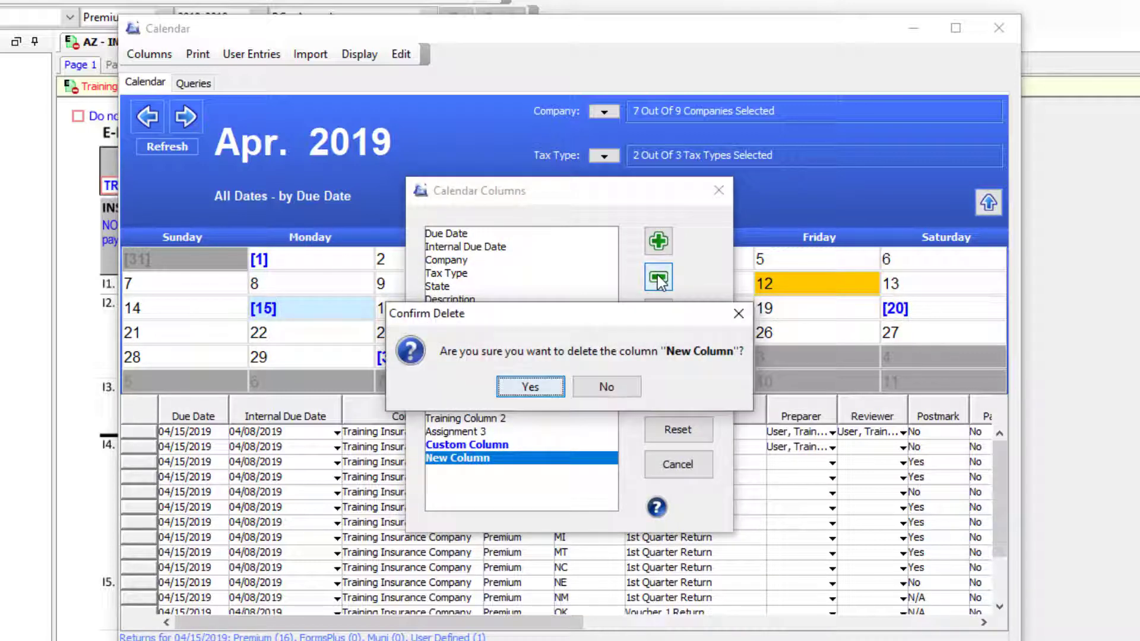
pyautogui.click(539, 387)
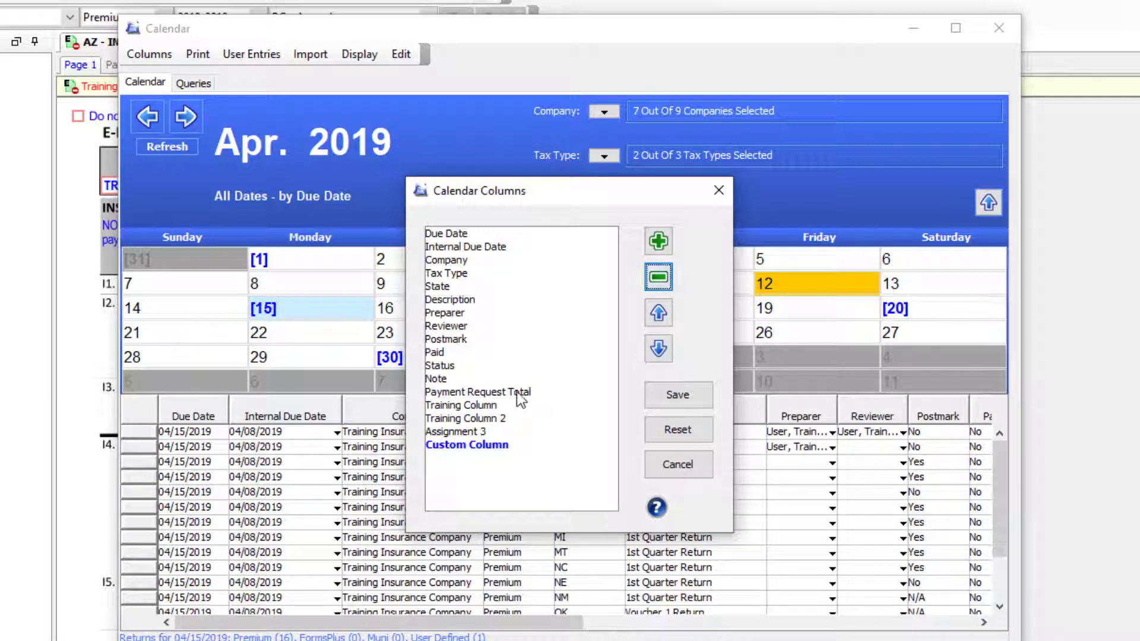
# Try to delete the Payment Request Total column and save the column list
pyautogui.click(521, 393)
pyautogui.click(658, 276)
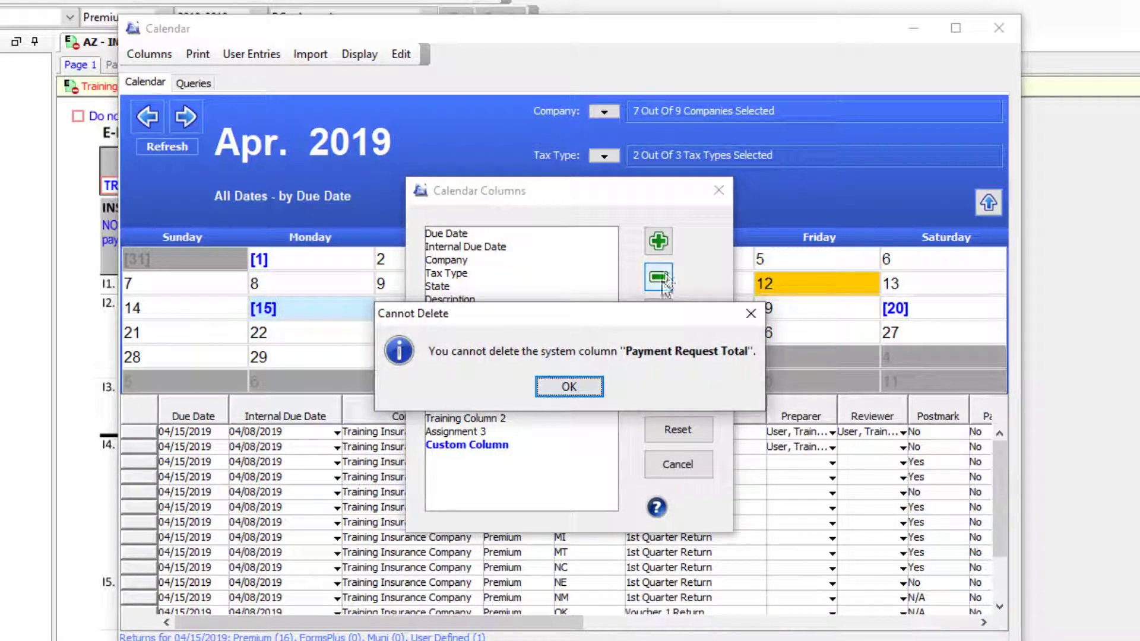
pyautogui.click(593, 393)
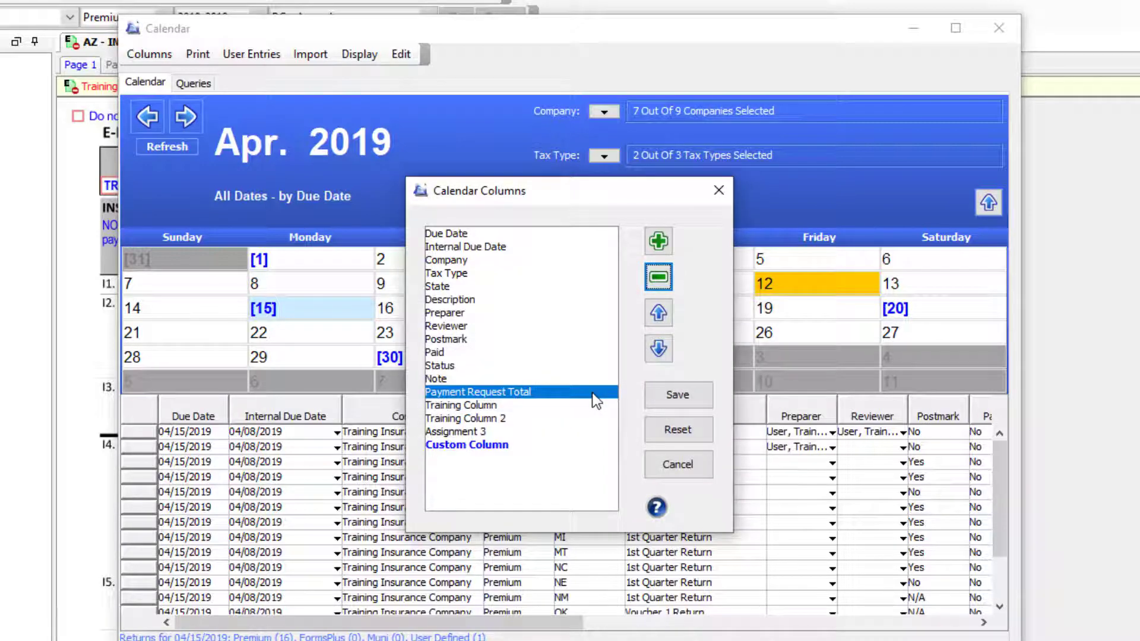
pyautogui.click(672, 394)
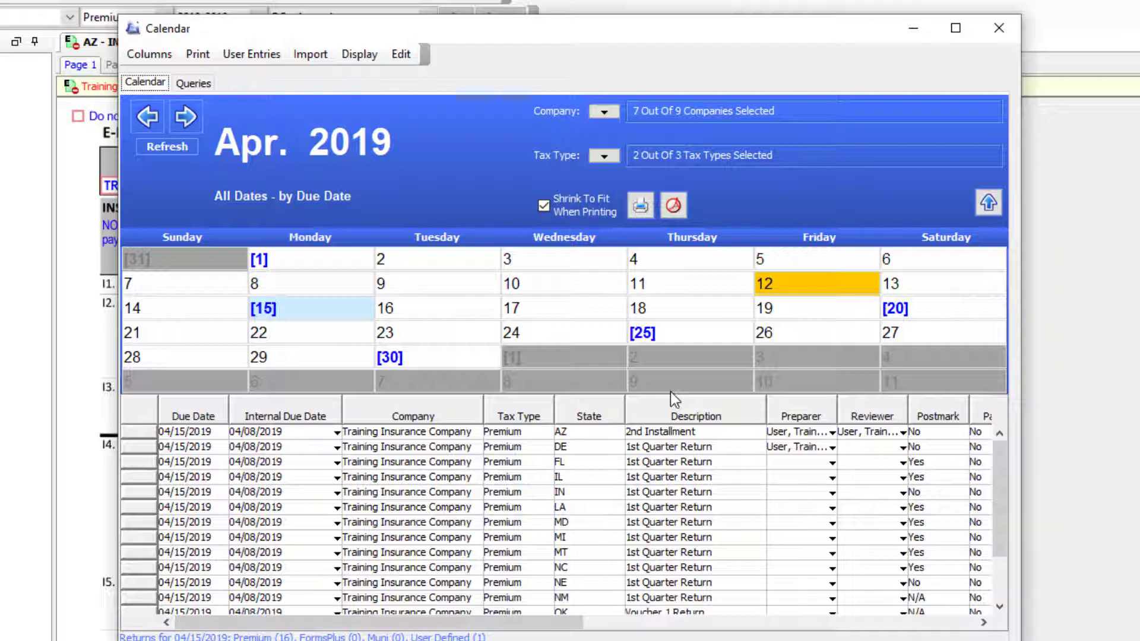
# In the column rollover settings, mark only Training Column, Training Column 2, Reviewer and Preparer to roll over
pyautogui.click(164, 56)
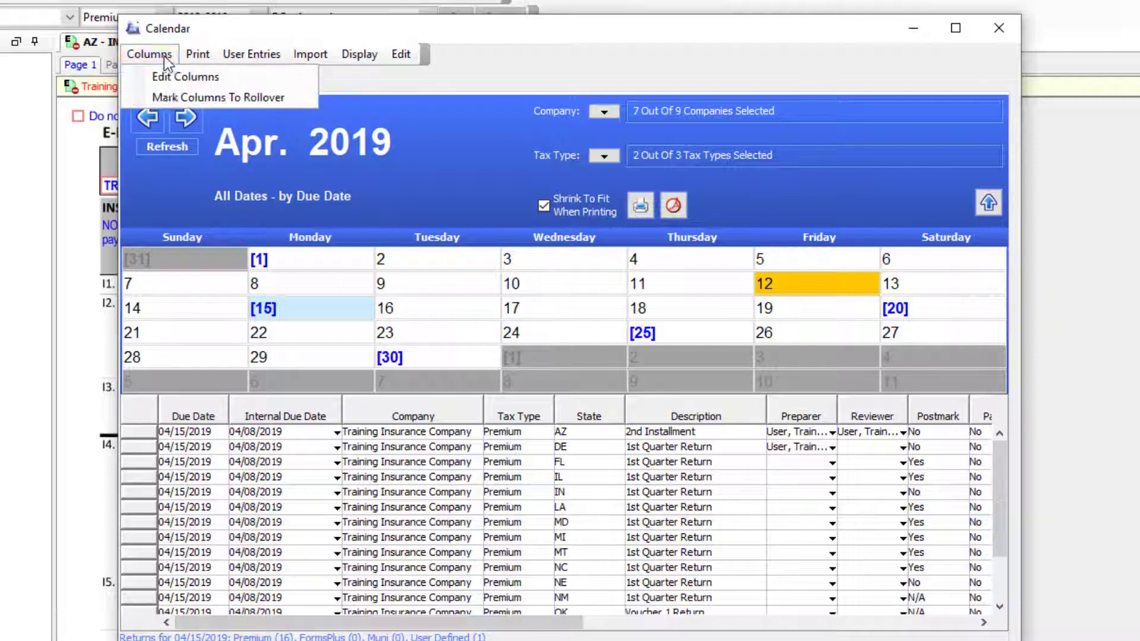
pyautogui.click(167, 97)
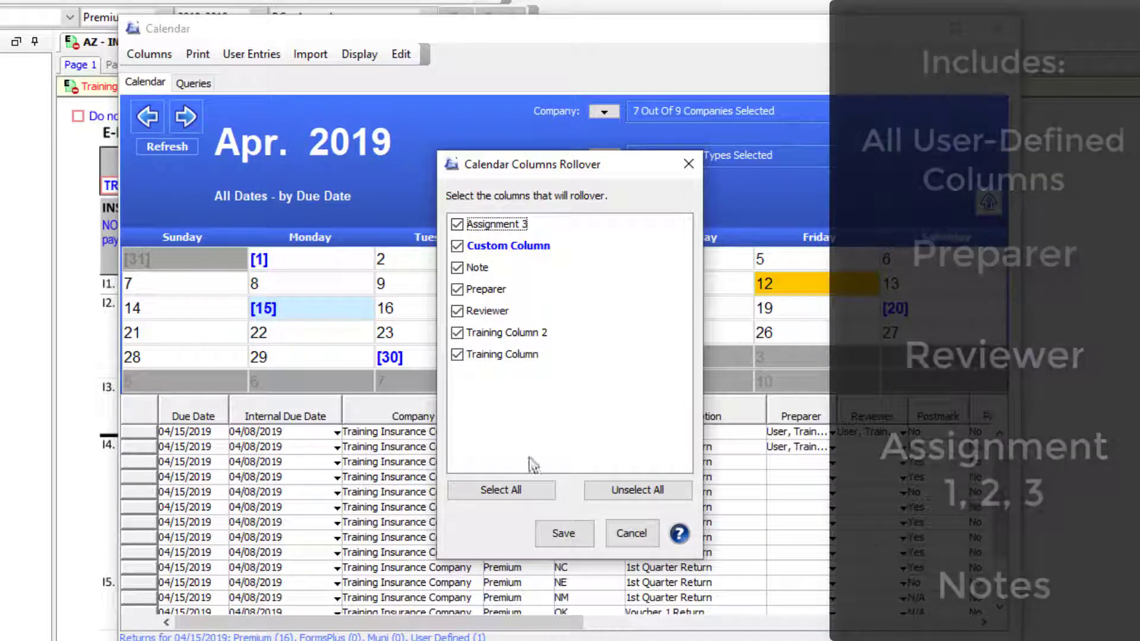
pyautogui.click(626, 493)
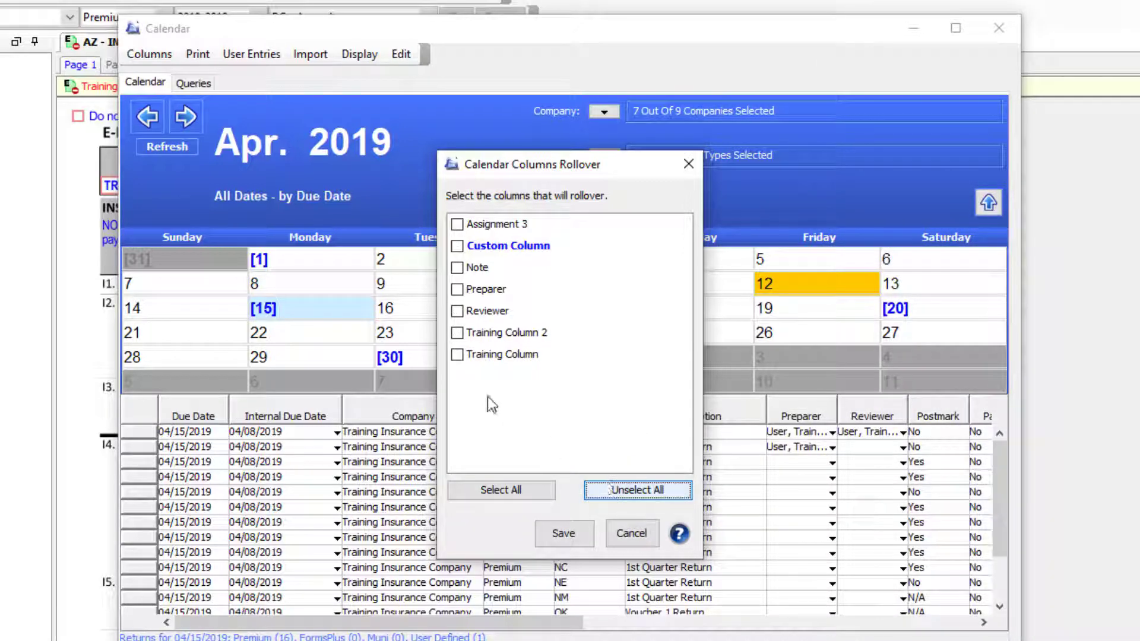
pyautogui.click(457, 355)
pyautogui.click(457, 332)
pyautogui.click(457, 311)
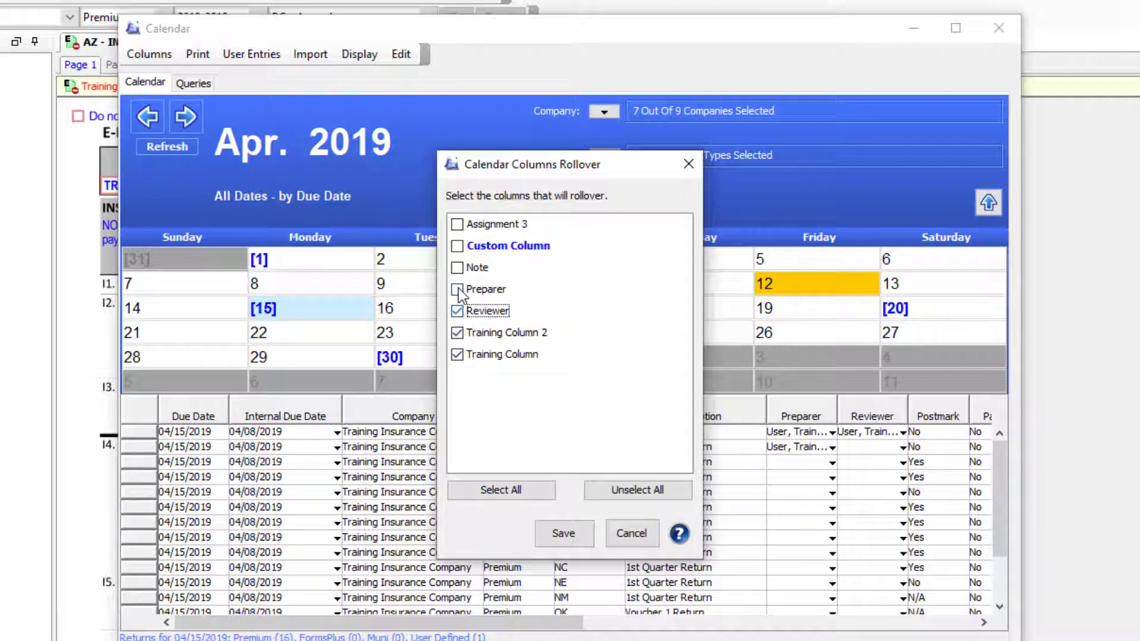
pyautogui.click(458, 289)
# Mark all listed calendar columns to roll over and save the selection
pyautogui.click(481, 490)
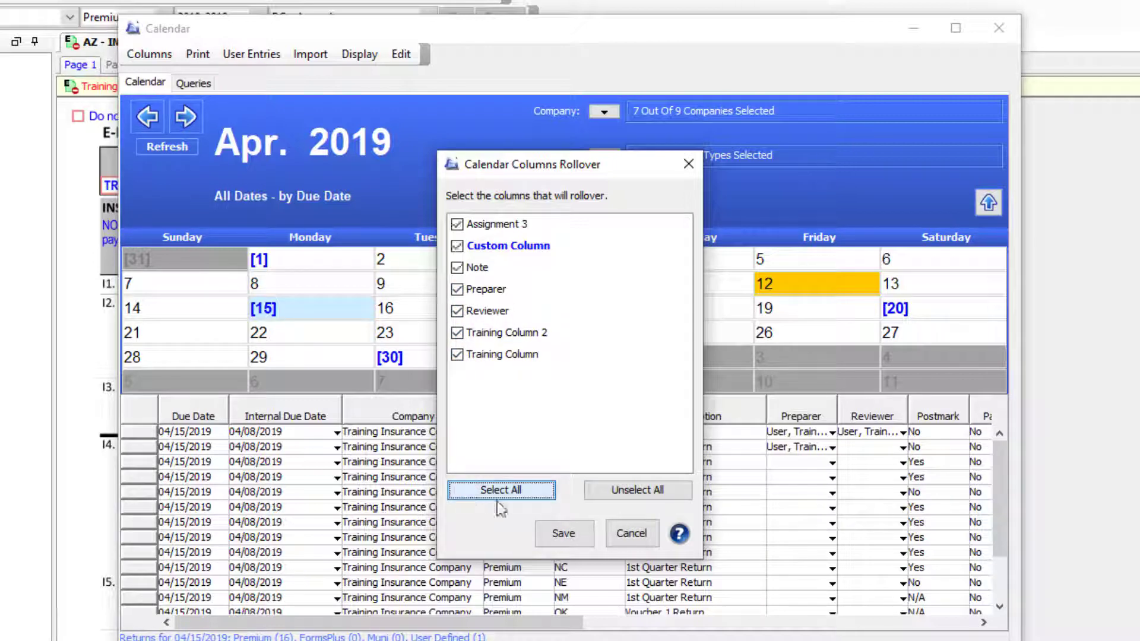
pyautogui.click(574, 531)
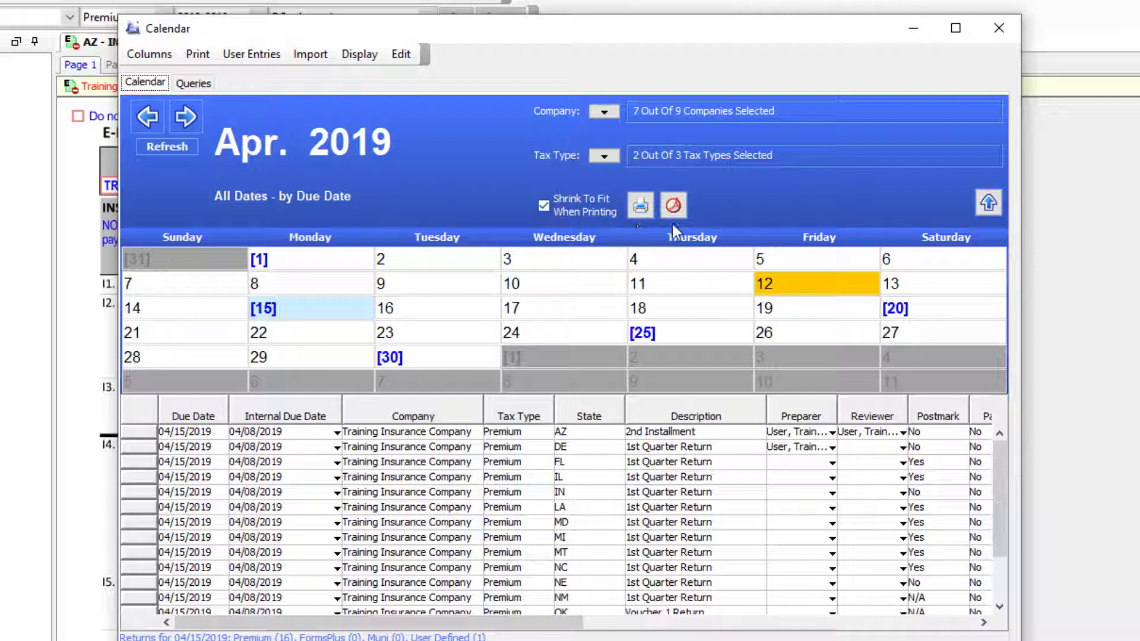
pyautogui.click(198, 58)
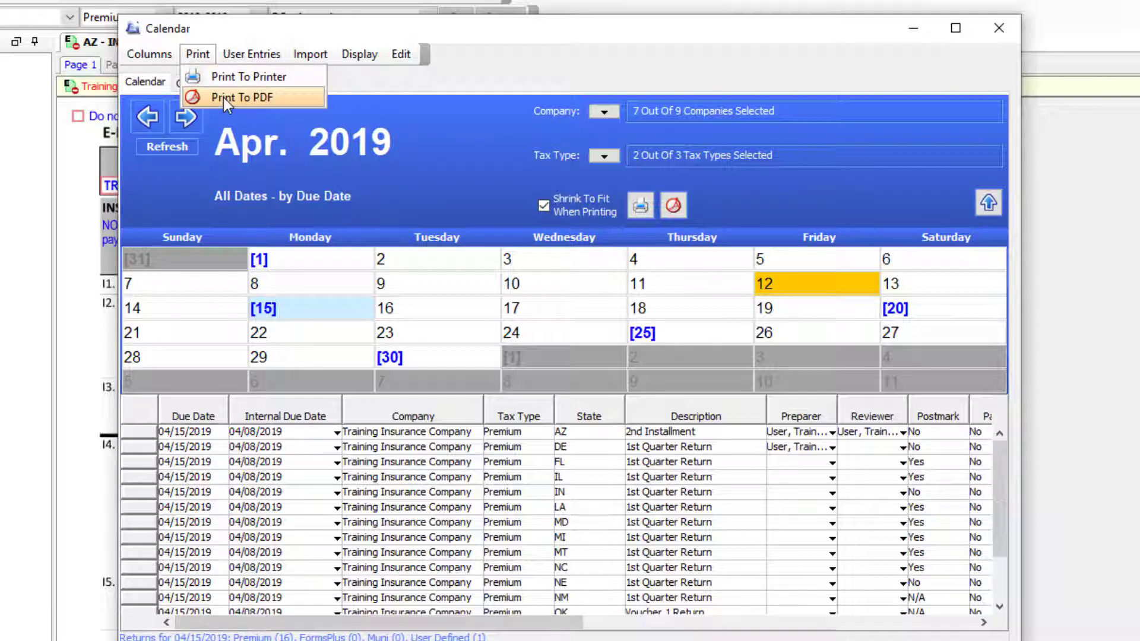
pyautogui.click(197, 55)
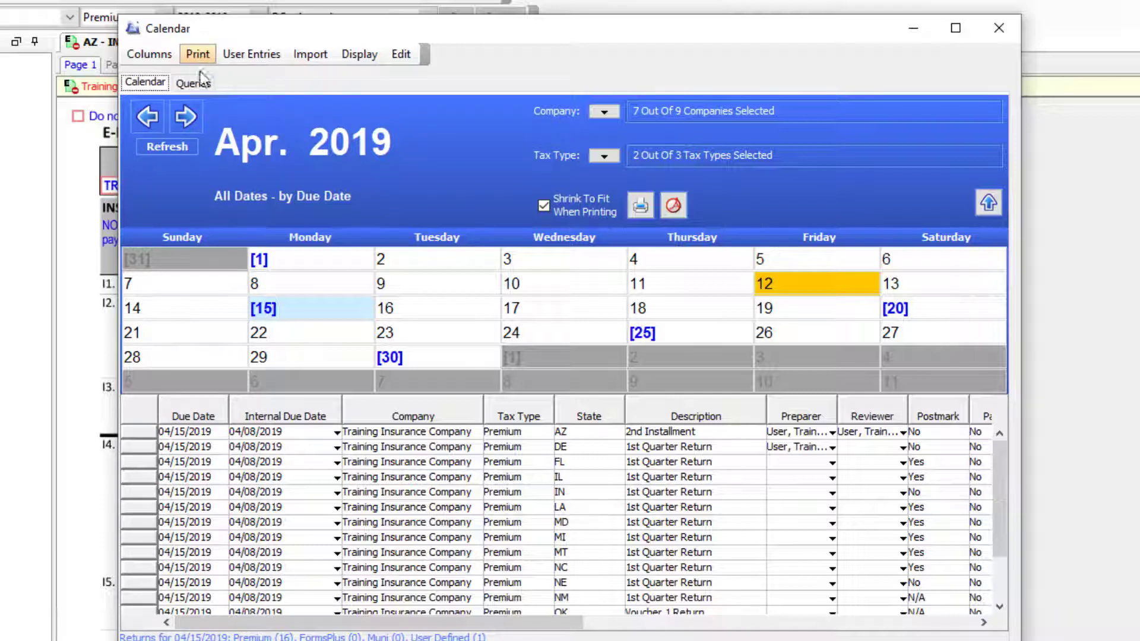
# Start a new user-defined calendar entry
pyautogui.click(241, 59)
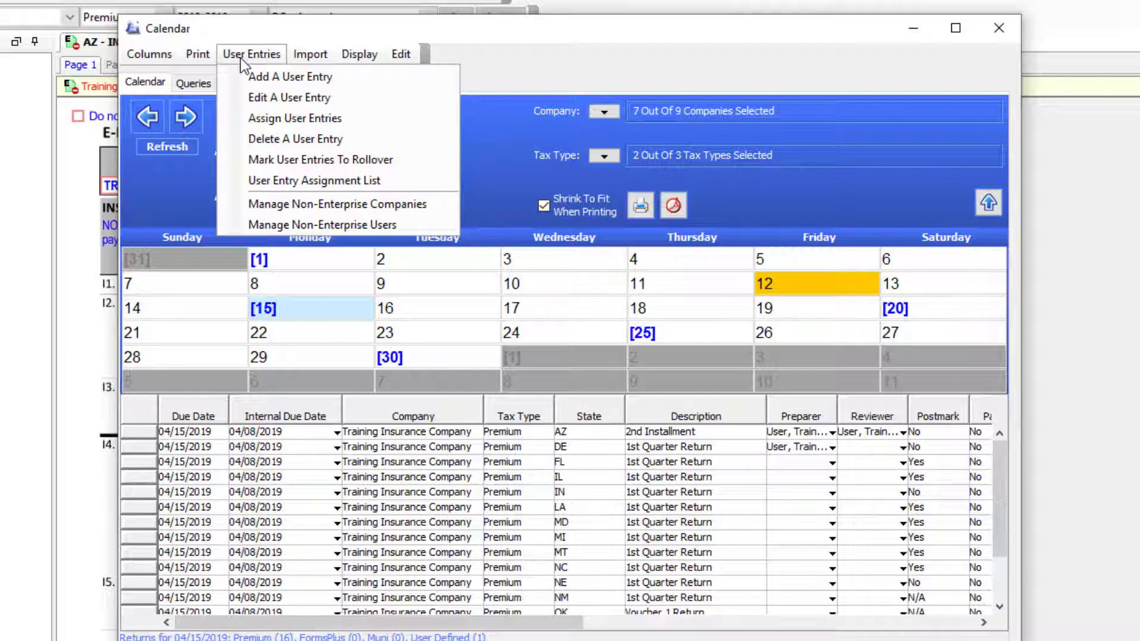
pyautogui.click(240, 72)
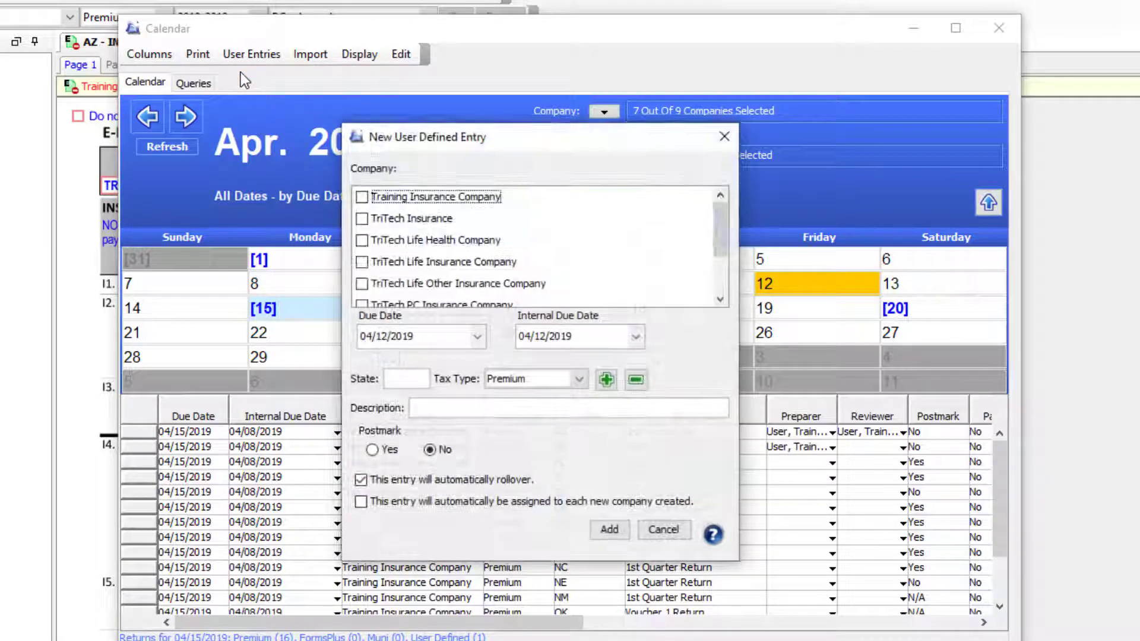
pyautogui.click(362, 199)
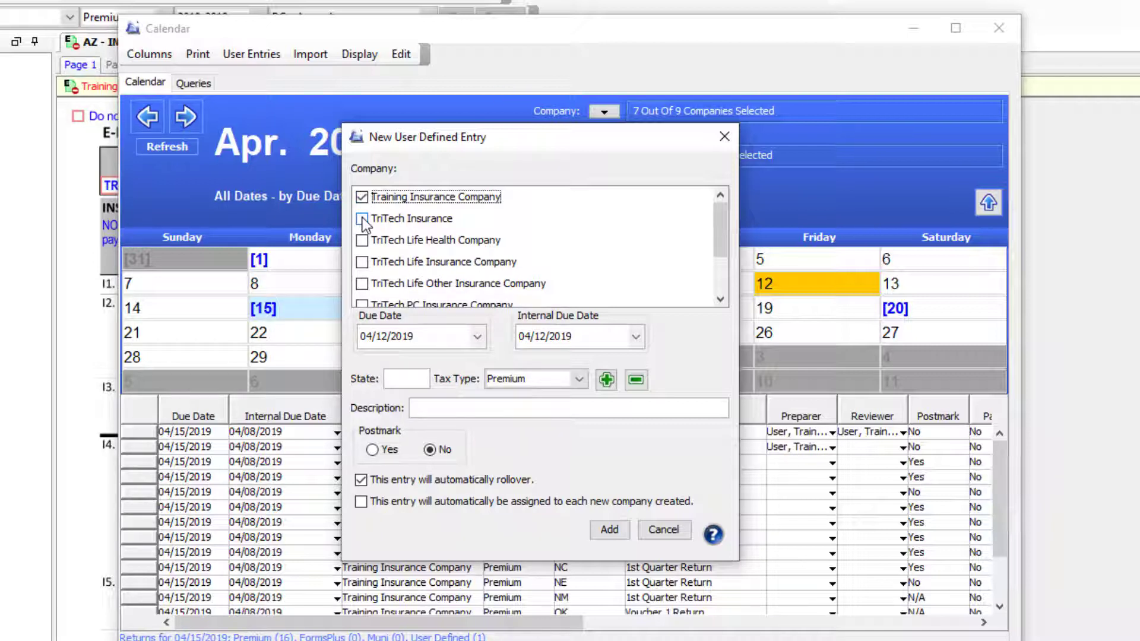
pyautogui.click(361, 198)
pyautogui.click(478, 336)
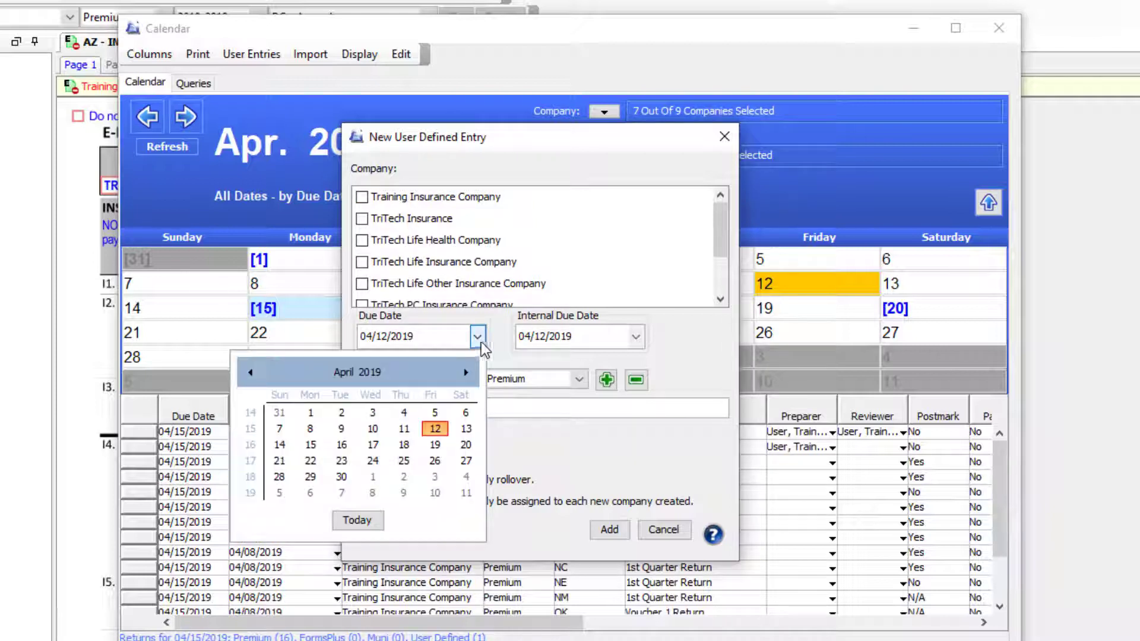
pyautogui.click(478, 336)
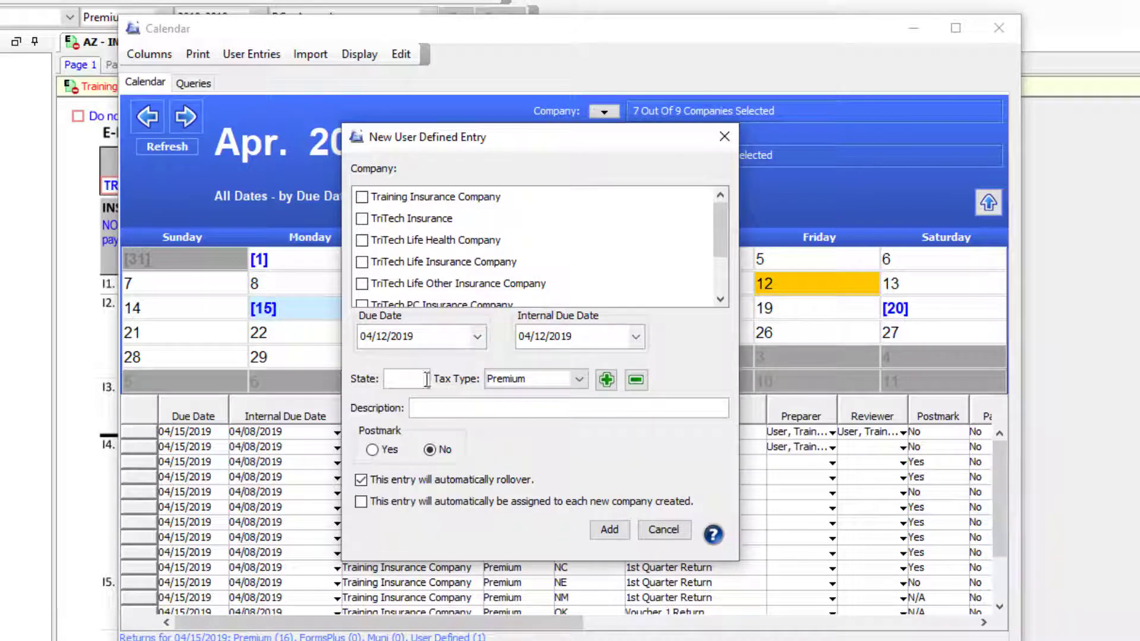
# Set the new entry's state to TX and its description to "Description"
pyautogui.click(417, 382)
pyautogui.write('TX')
pyautogui.click(428, 407)
pyautogui.write('Description')
pyautogui.click(604, 383)
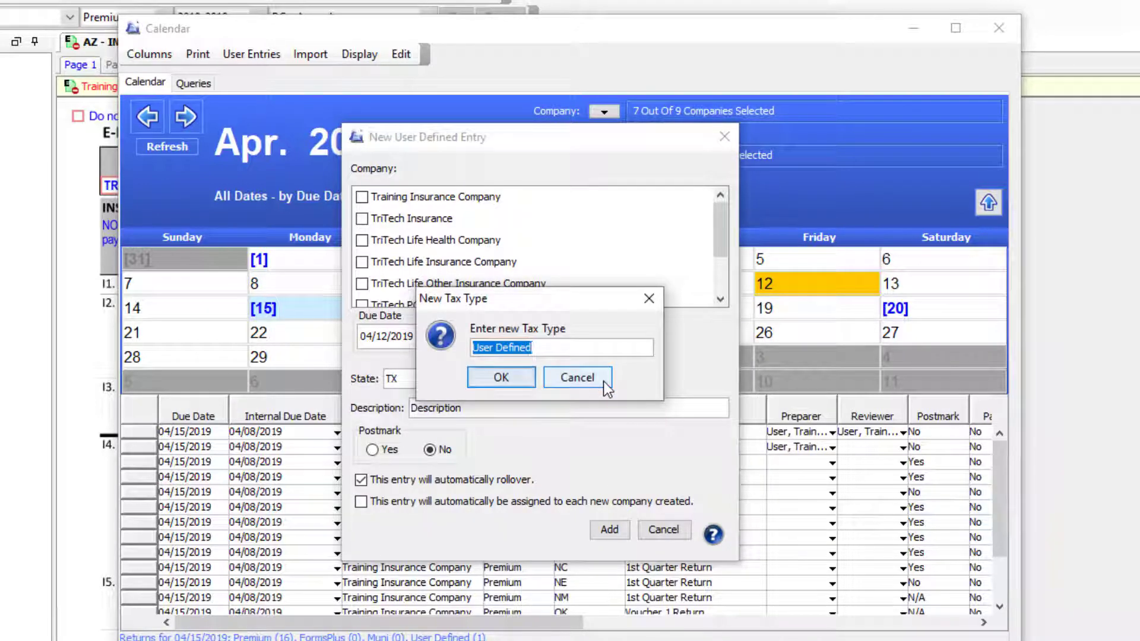
pyautogui.click(604, 382)
pyautogui.click(580, 380)
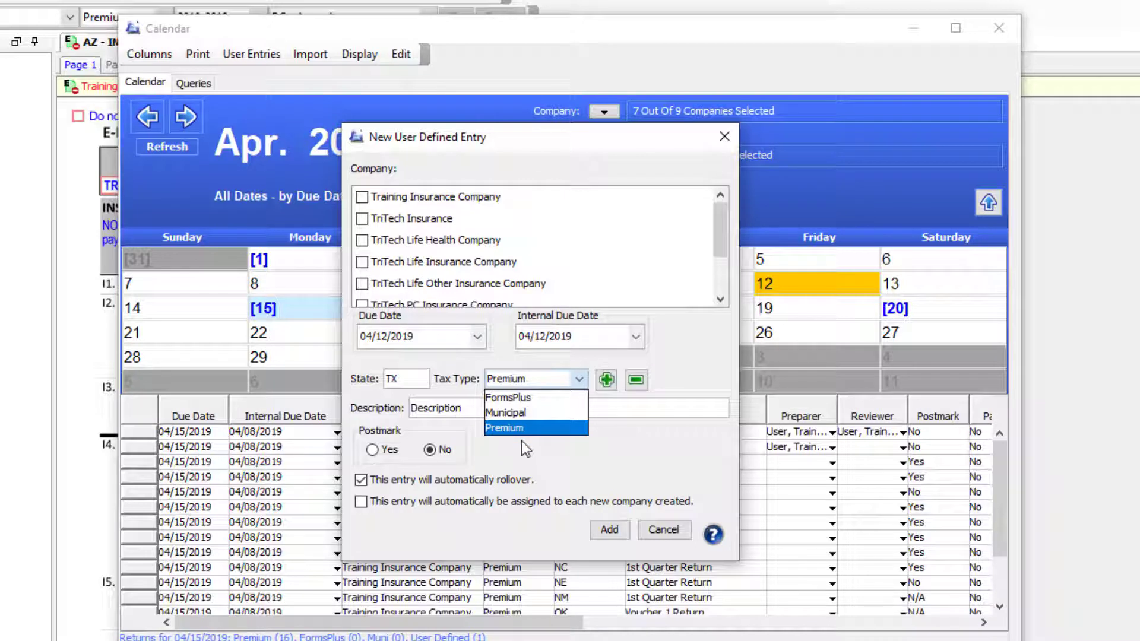
pyautogui.click(580, 380)
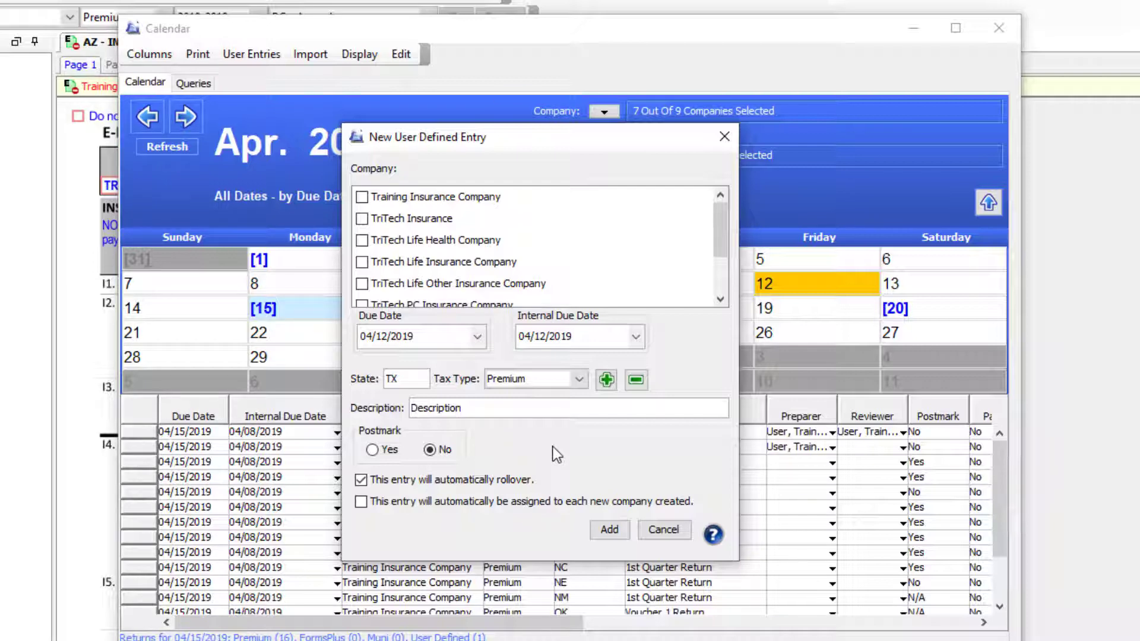
# Add the new user-defined entry and check the end of the calendar's return list
pyautogui.click(610, 530)
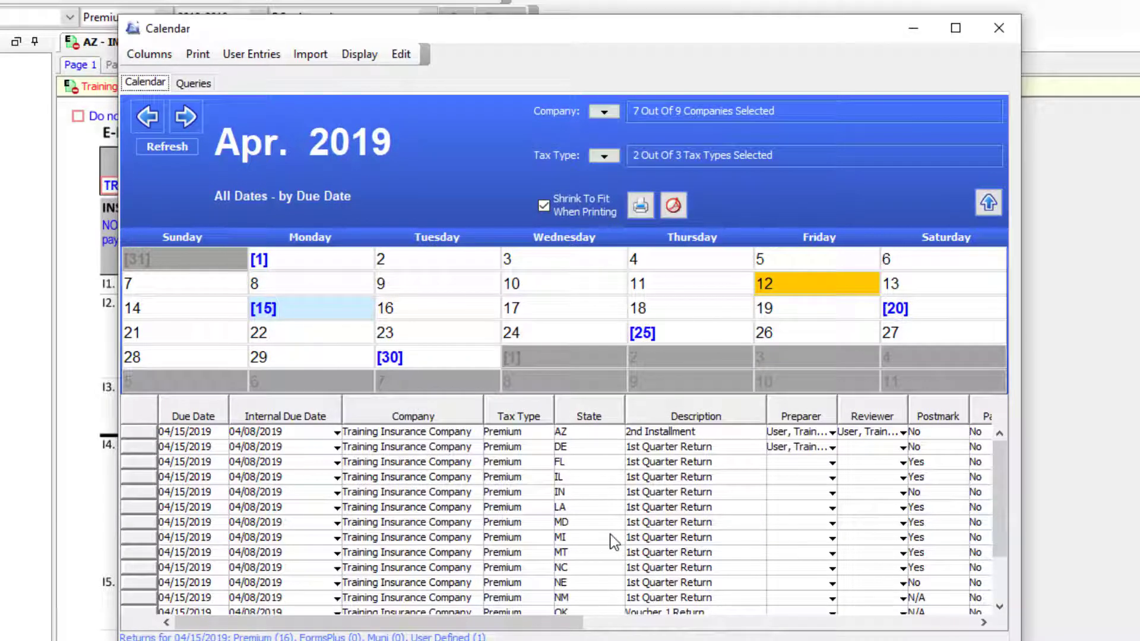
pyautogui.scroll(-2, 612, 542)
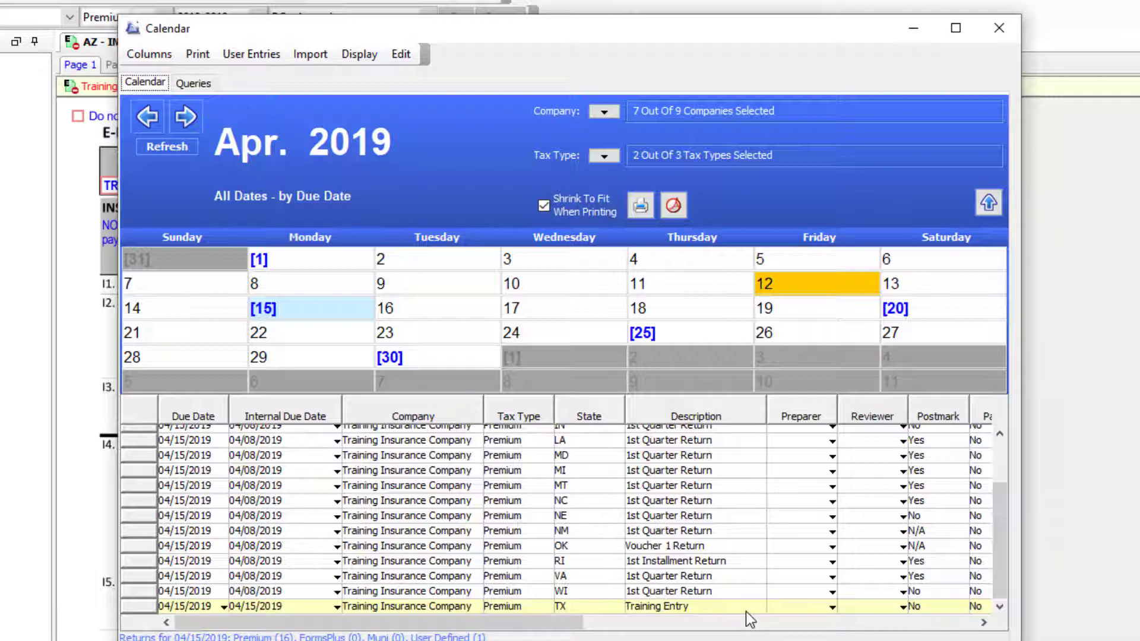
# Change the description of the 04/12/2019 user-defined entry to "Description Text" and save the update
pyautogui.click(251, 54)
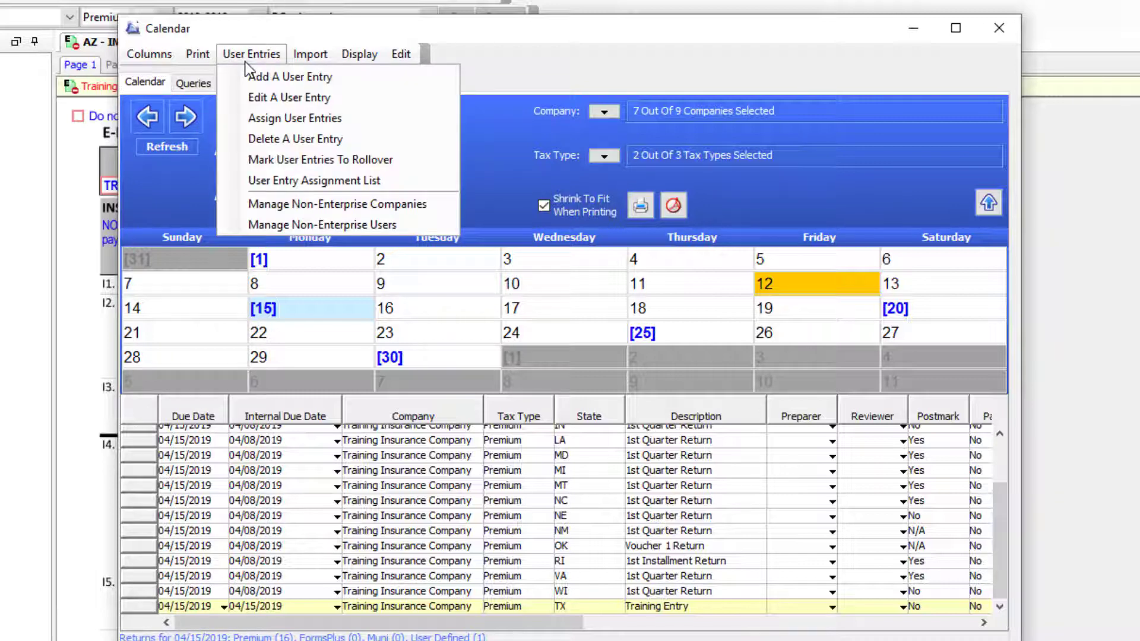
pyautogui.click(257, 96)
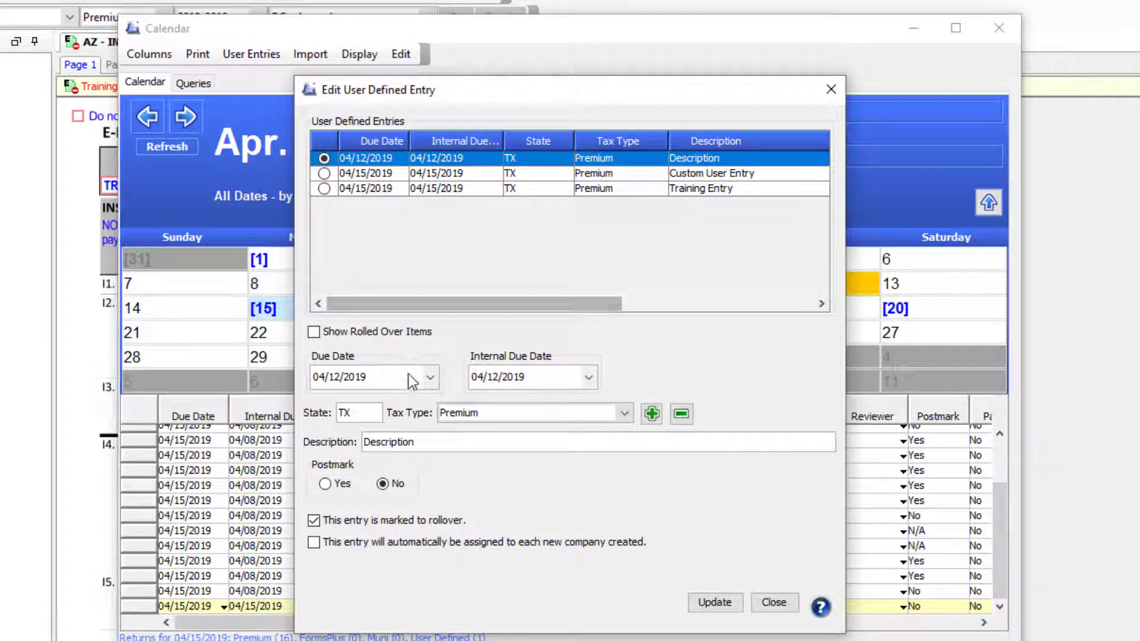
pyautogui.click(437, 441)
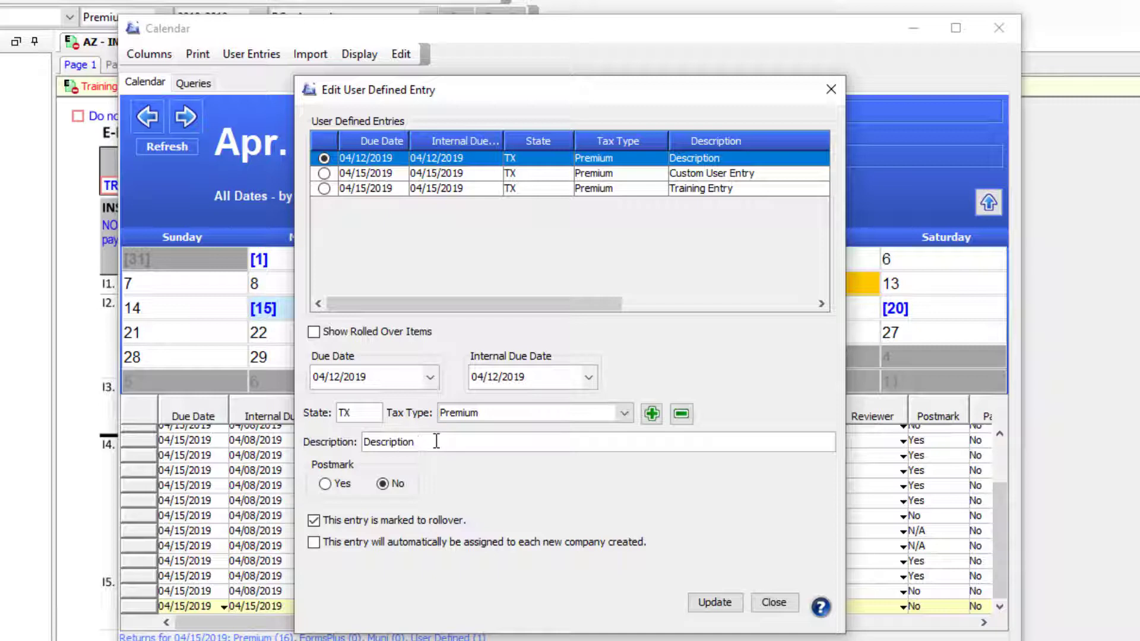
pyautogui.write('Text')
pyautogui.click(722, 604)
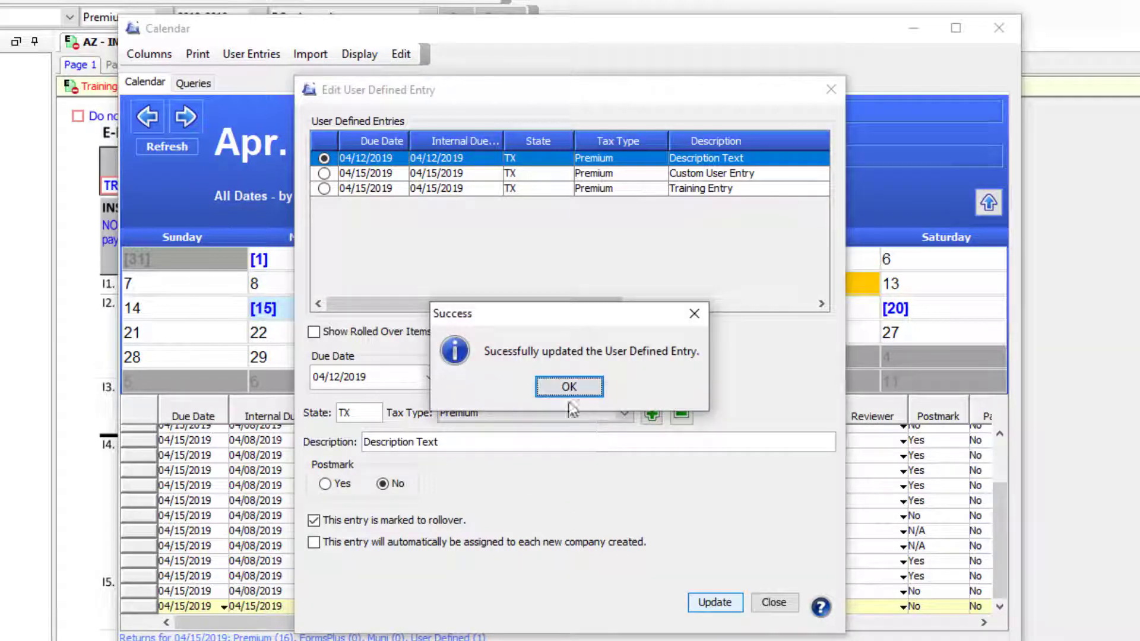
pyautogui.click(569, 386)
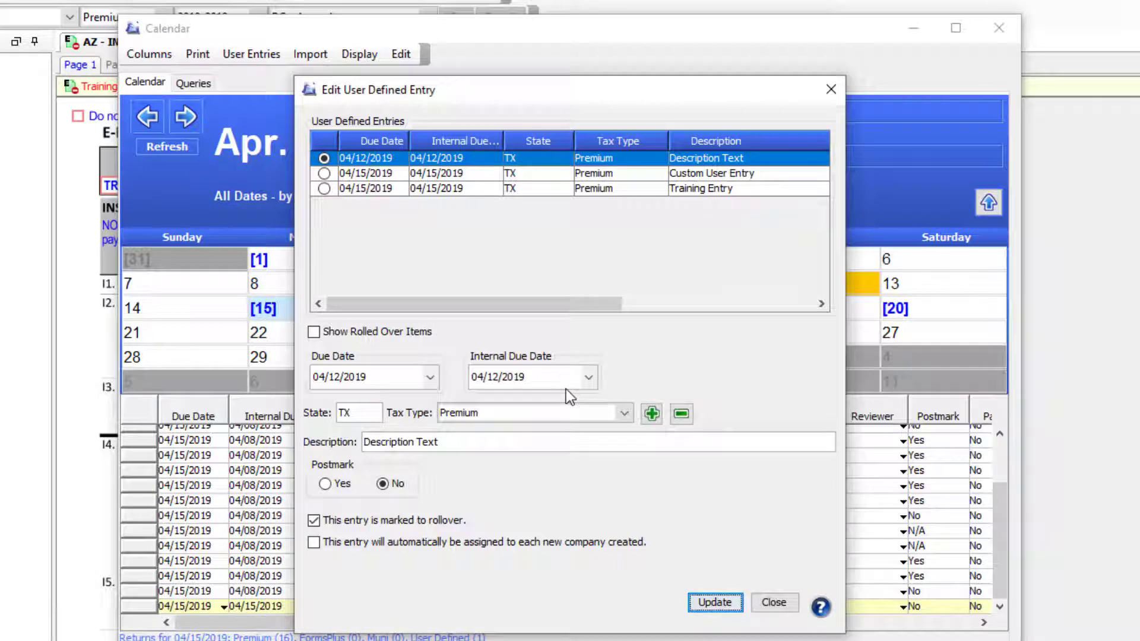
pyautogui.click(768, 603)
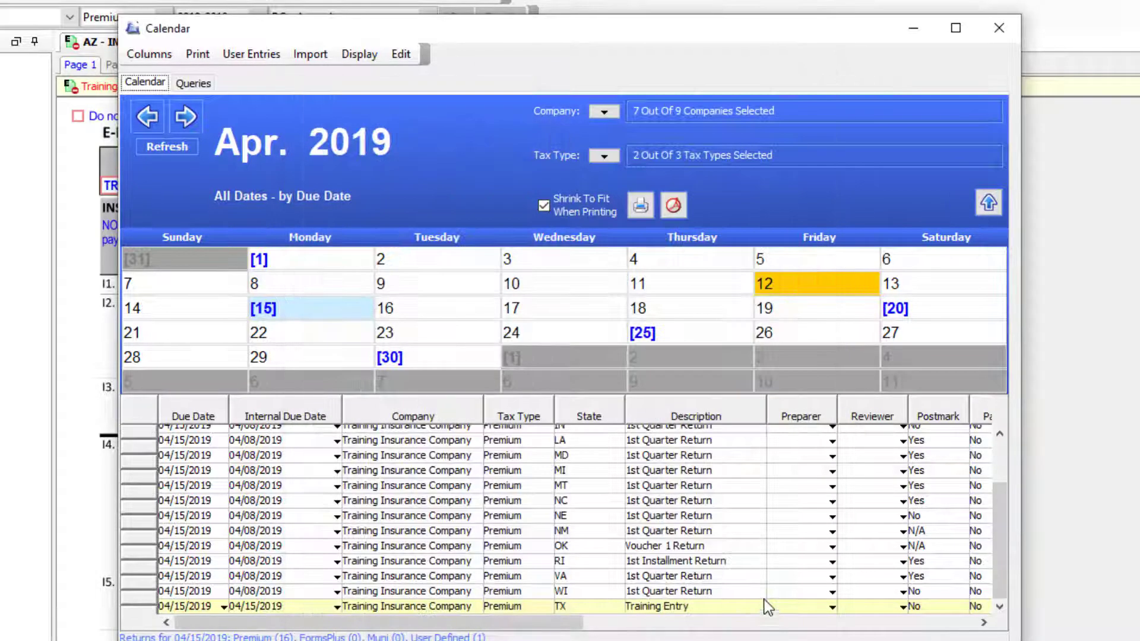
# Assign Custom User Entry and Training Entry to Training Insurance Company, TriTech Insurance and TriTech Life Health Company
pyautogui.click(266, 53)
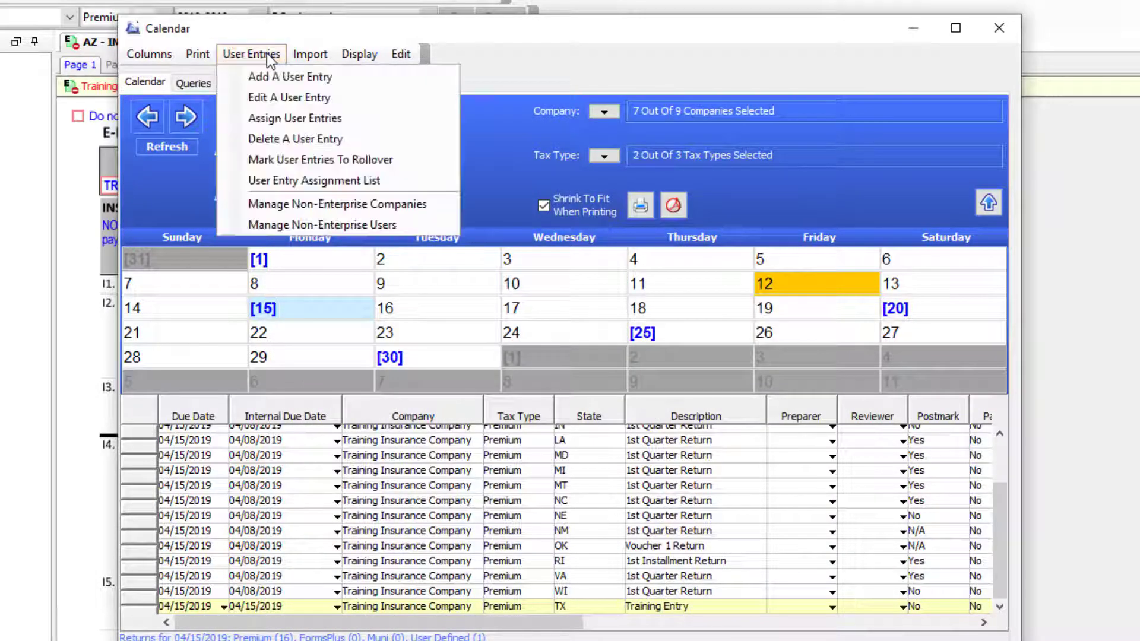
pyautogui.click(266, 118)
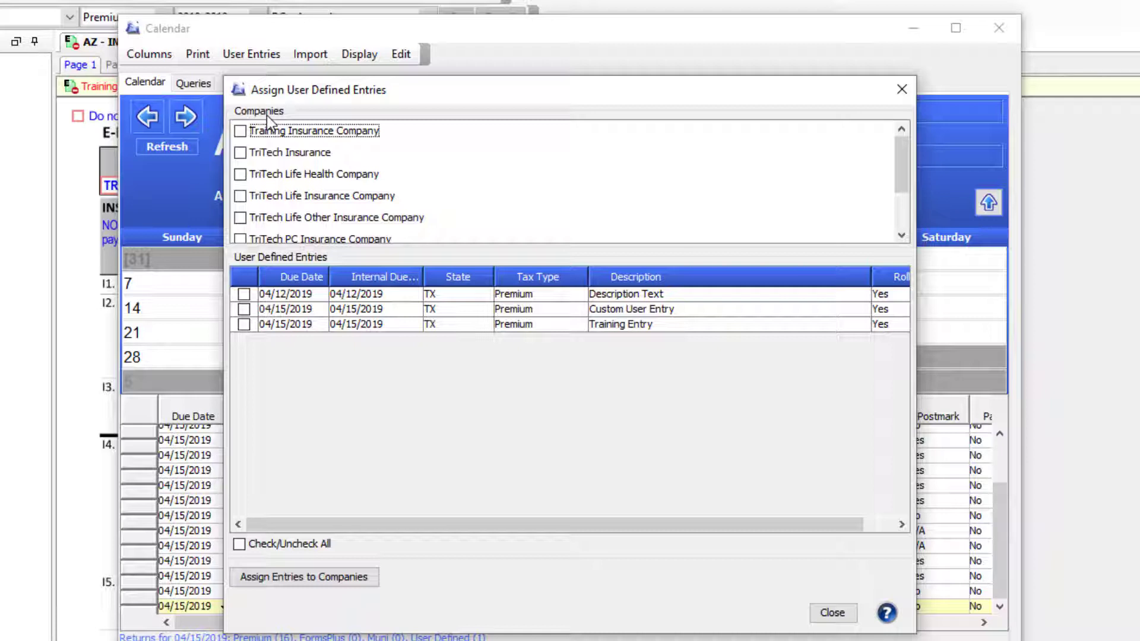
pyautogui.click(241, 130)
pyautogui.click(240, 152)
pyautogui.click(240, 174)
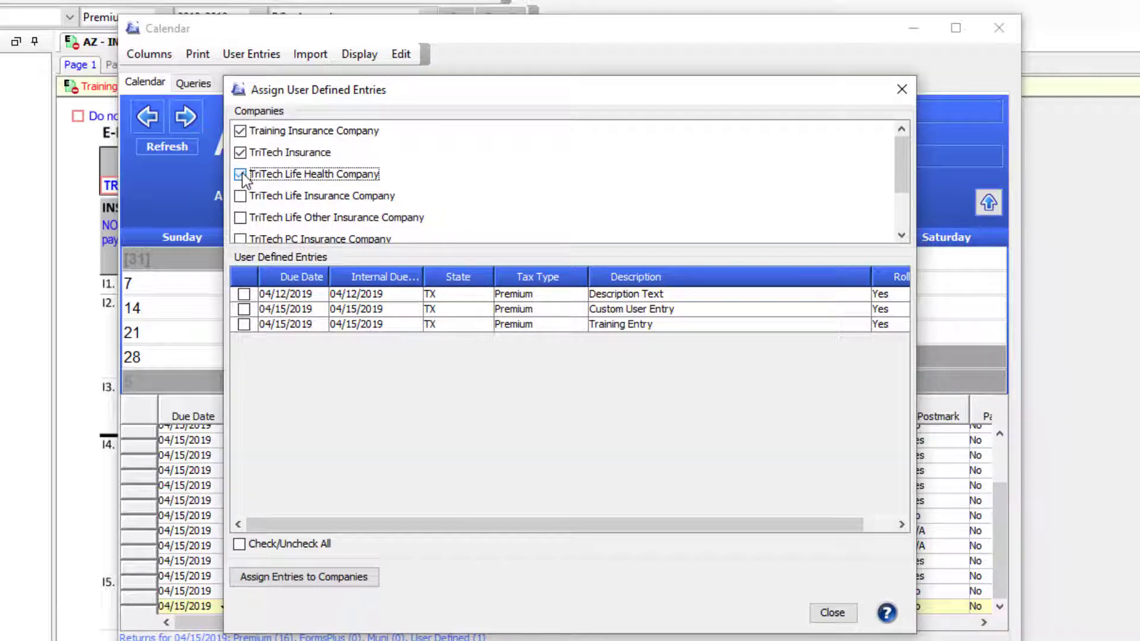
pyautogui.click(244, 310)
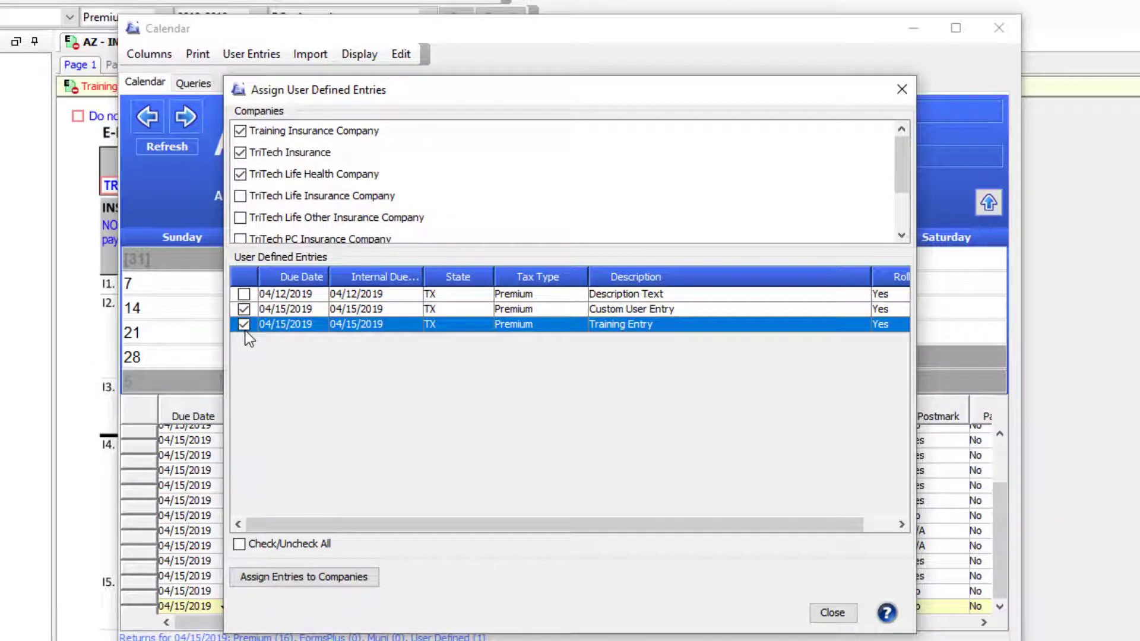
pyautogui.click(289, 576)
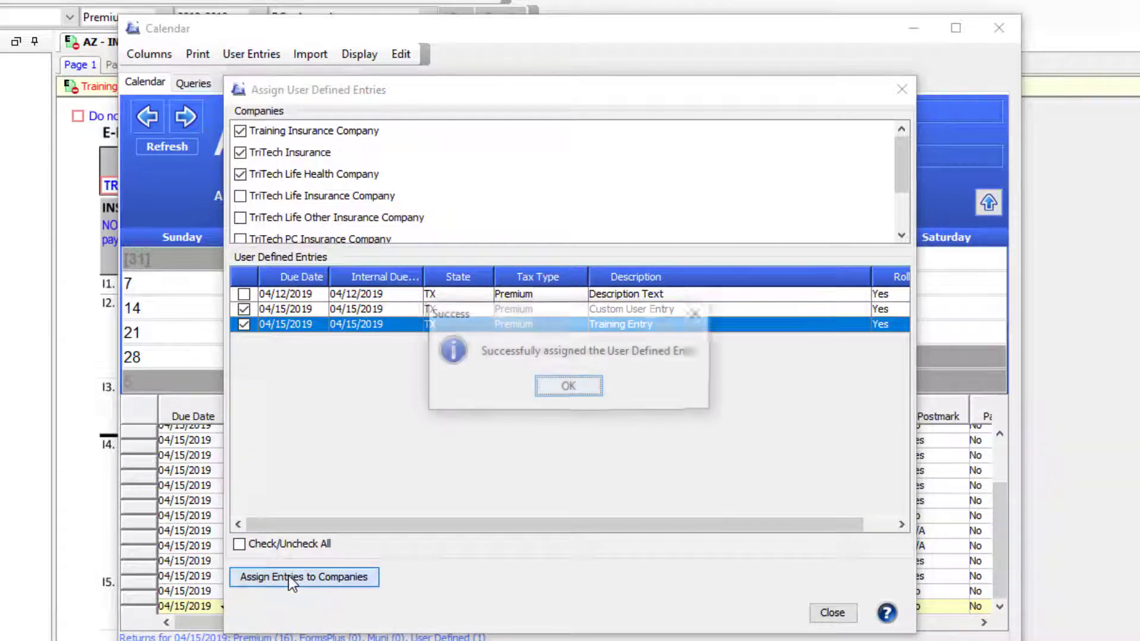
pyautogui.click(592, 387)
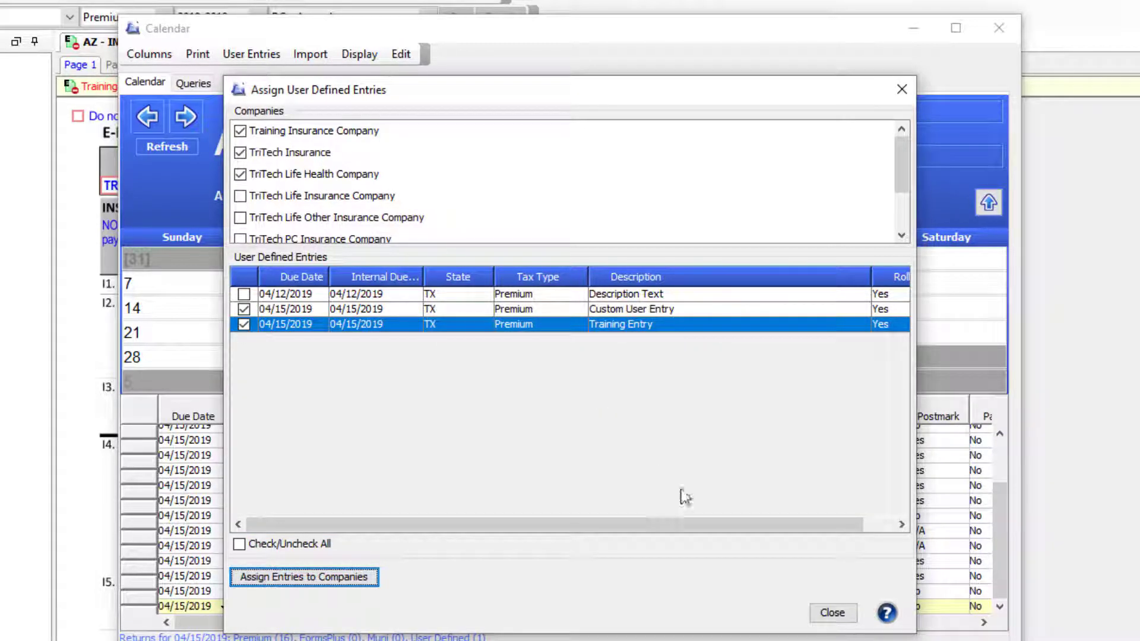
pyautogui.click(833, 614)
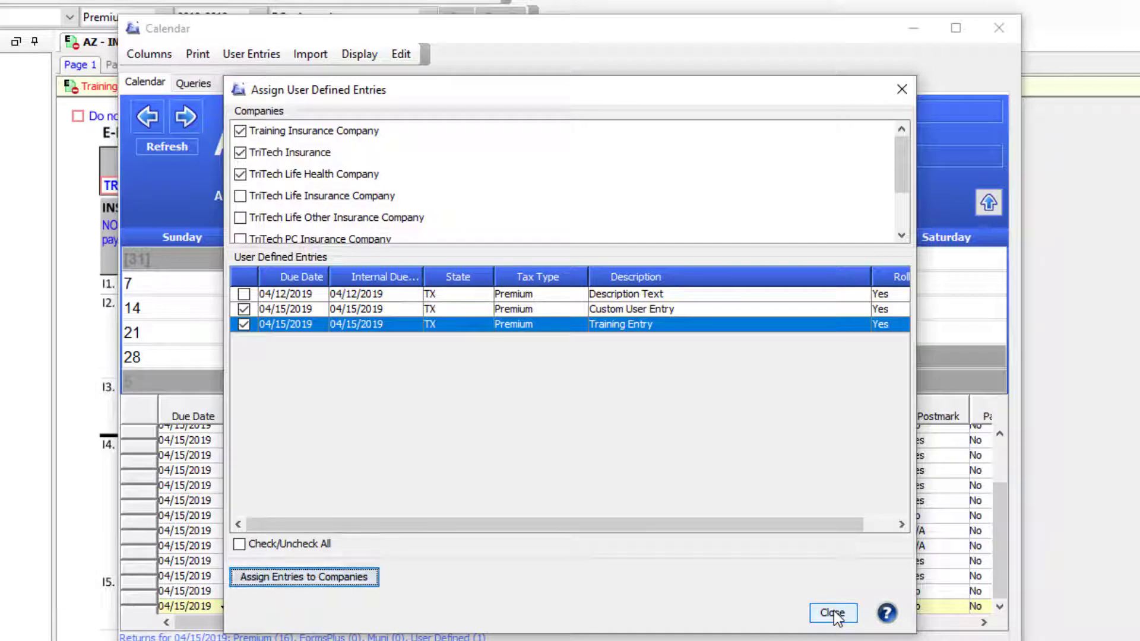
# Delete the user-defined entries Description Text and Training Entry, including all assignments made to them
pyautogui.click(275, 55)
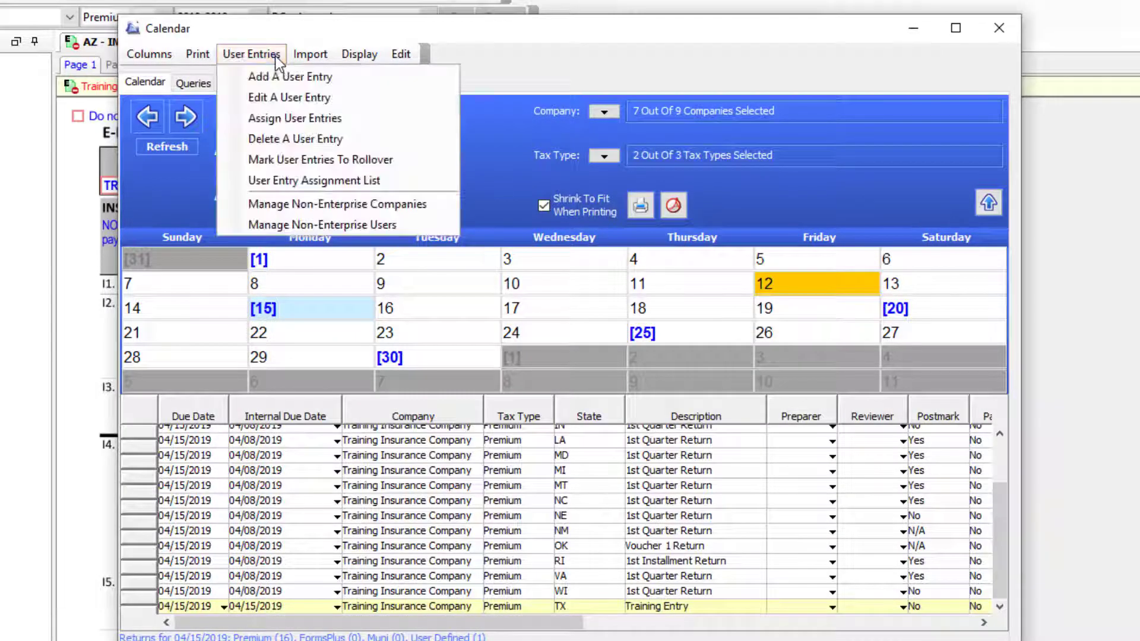
pyautogui.click(297, 139)
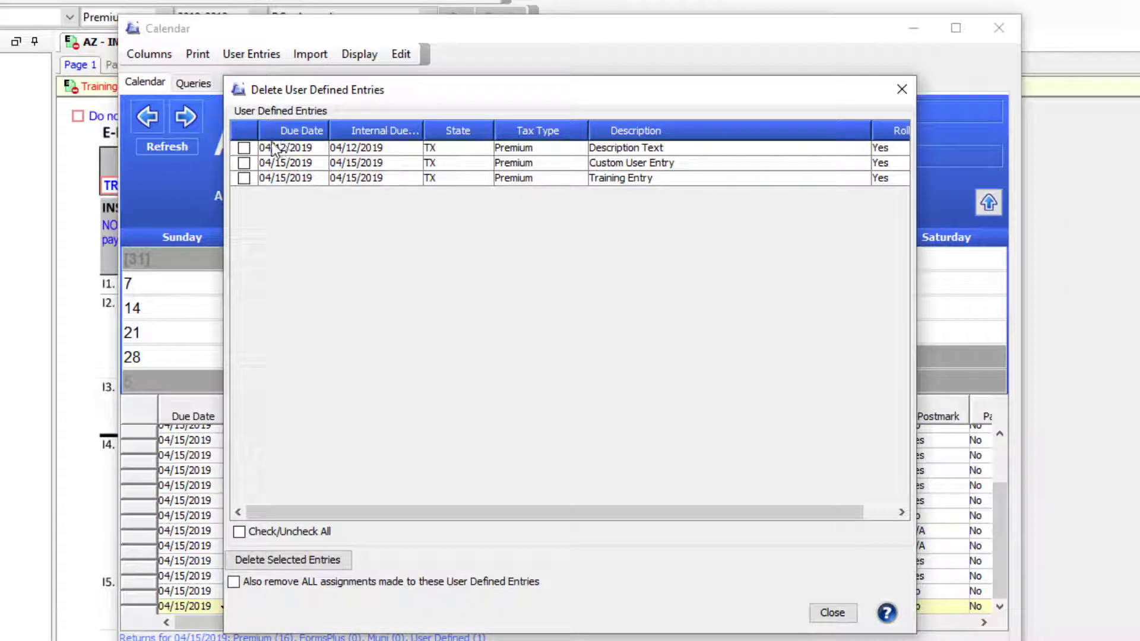
pyautogui.click(244, 162)
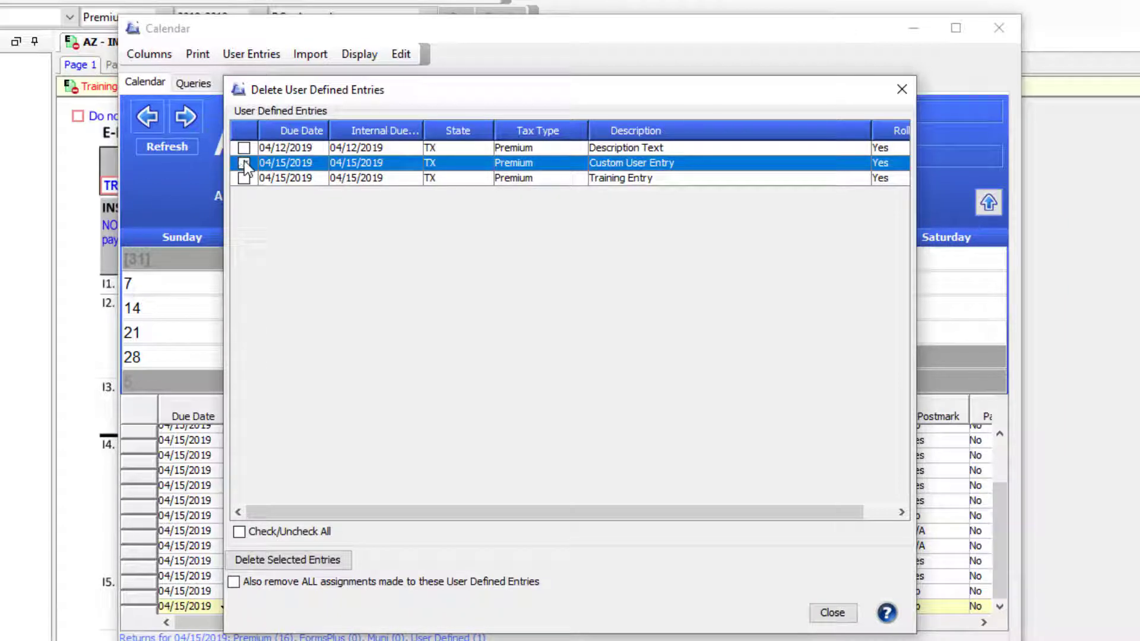
pyautogui.click(244, 147)
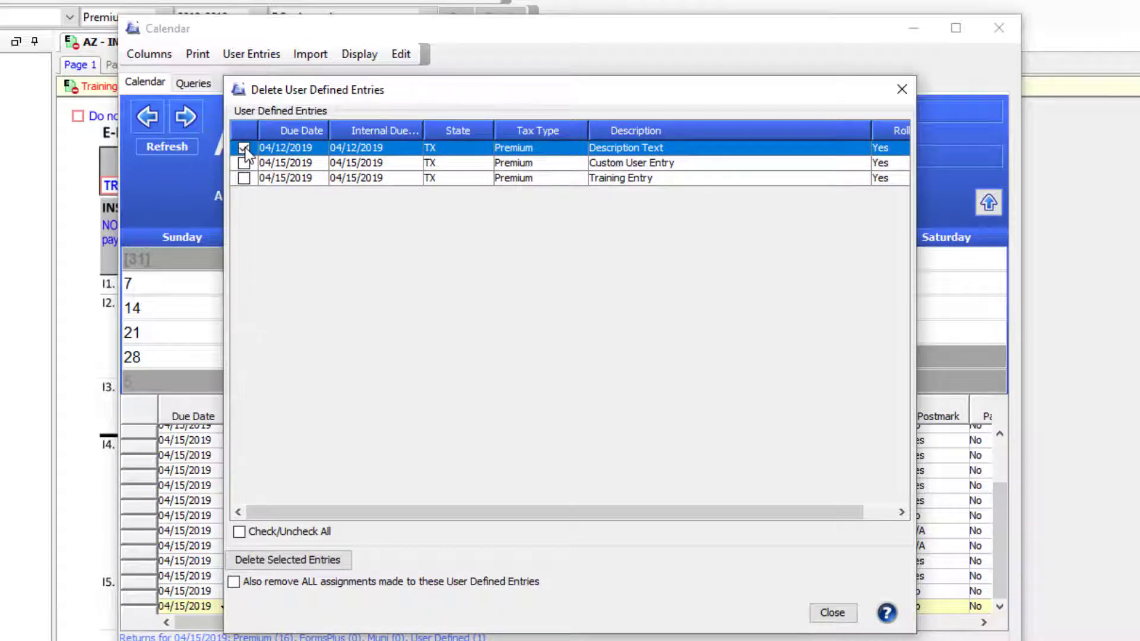
pyautogui.click(244, 178)
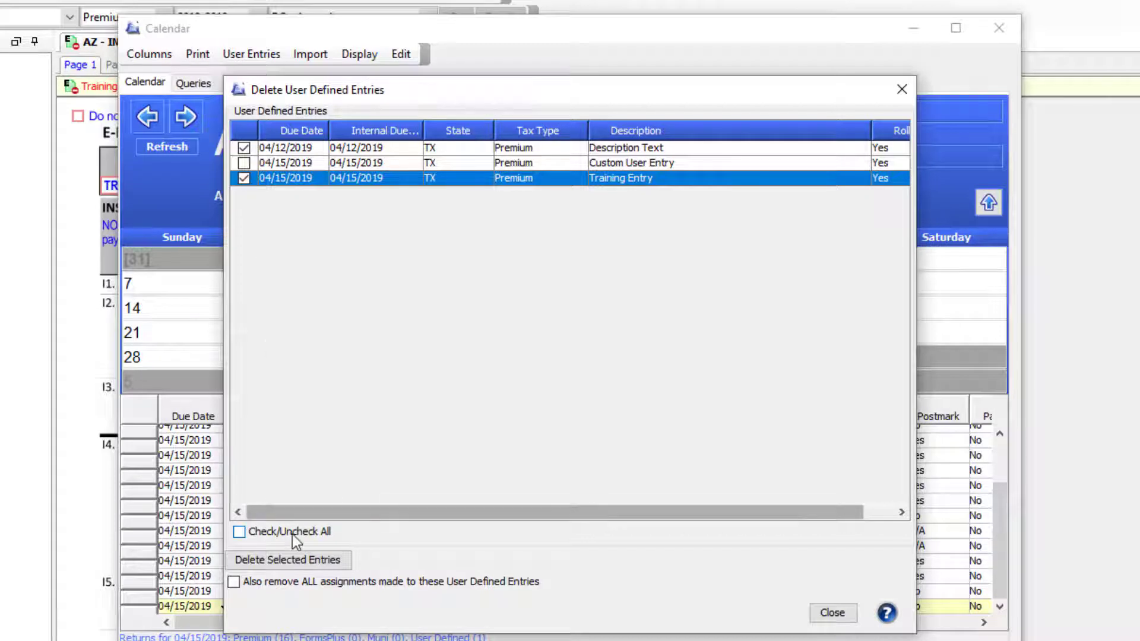
pyautogui.click(233, 583)
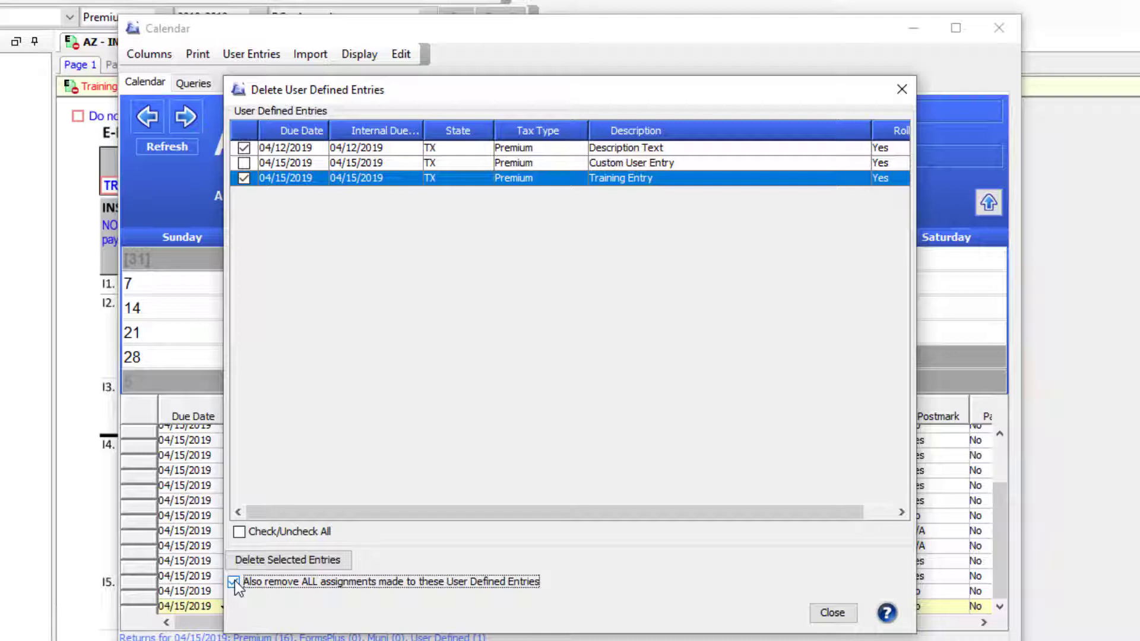
pyautogui.click(283, 562)
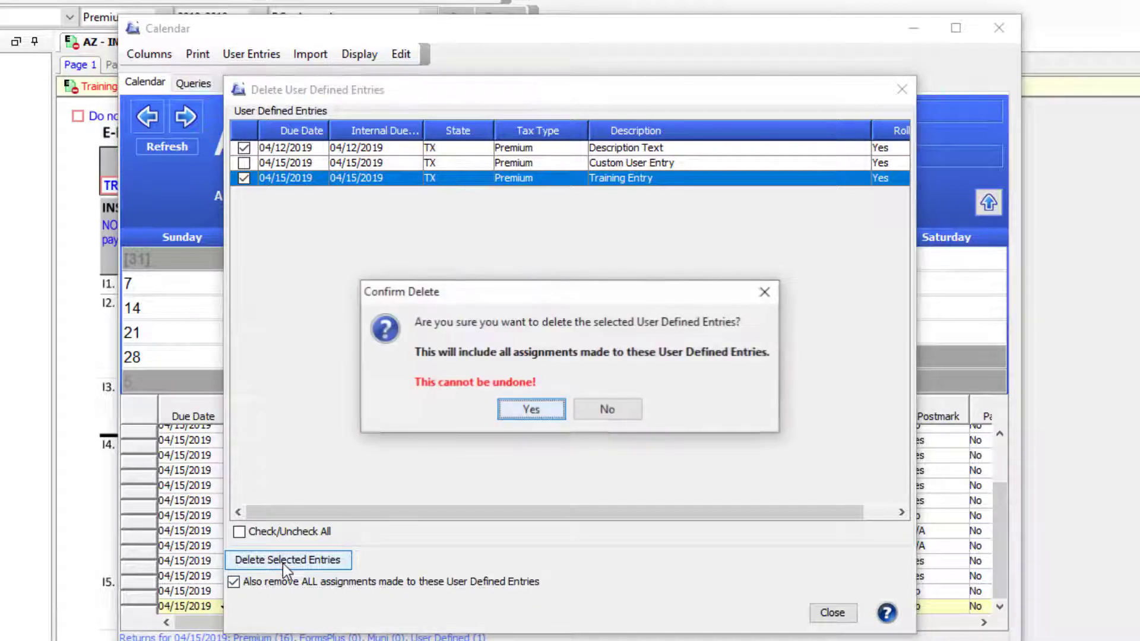
pyautogui.click(532, 409)
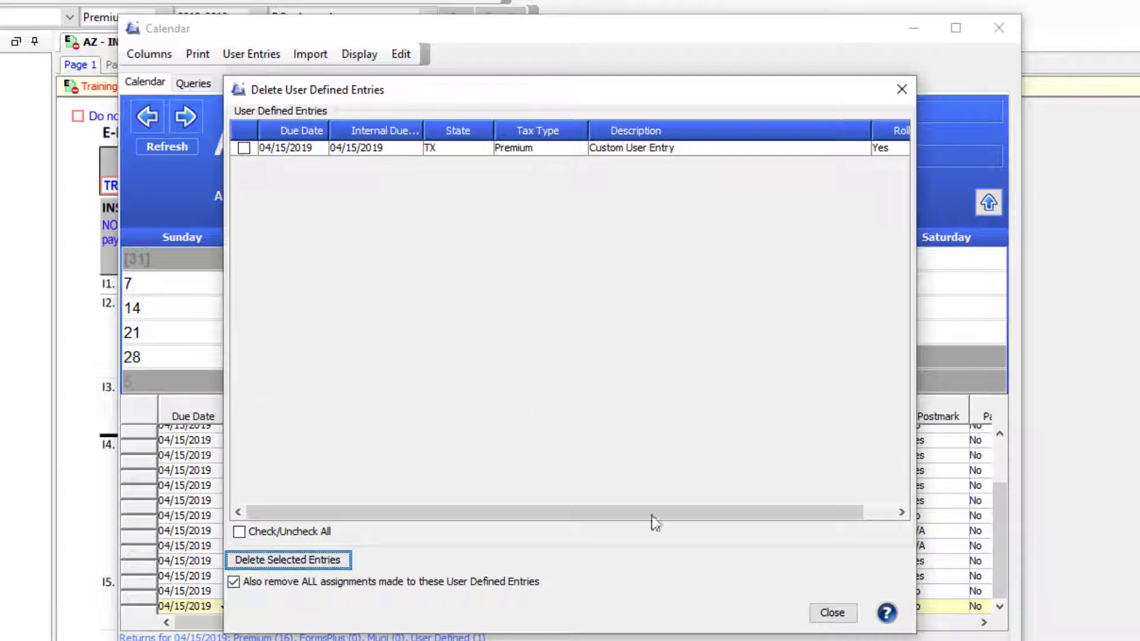
pyautogui.click(832, 613)
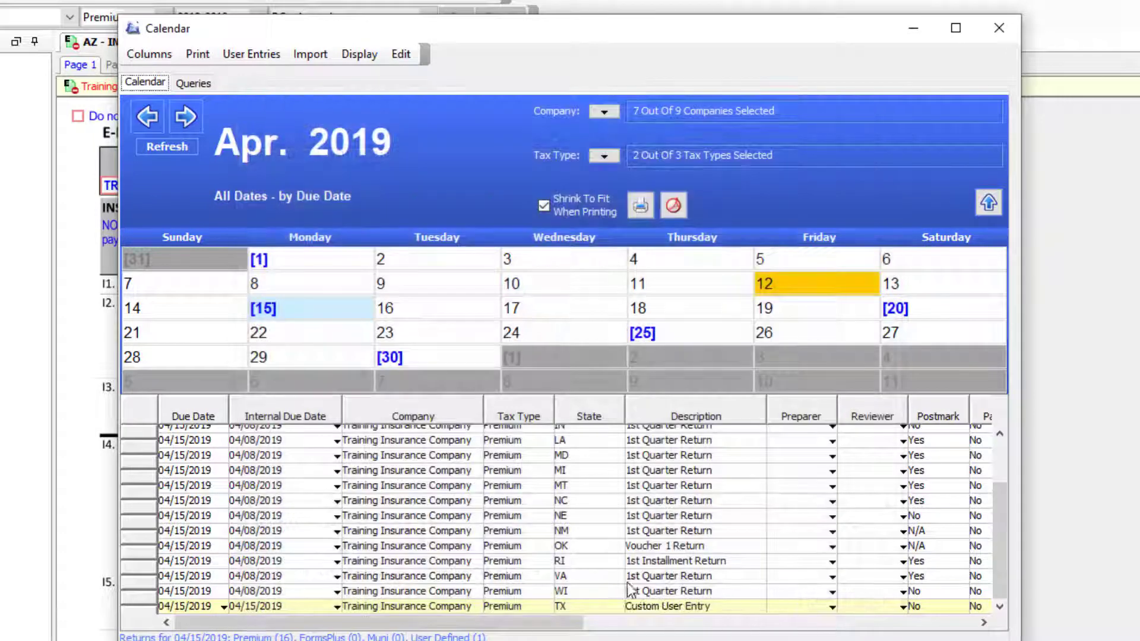
# Delete the TX Custom User Entry for Training Insurance Company directly from the calendar's return list
pyautogui.click(408, 608)
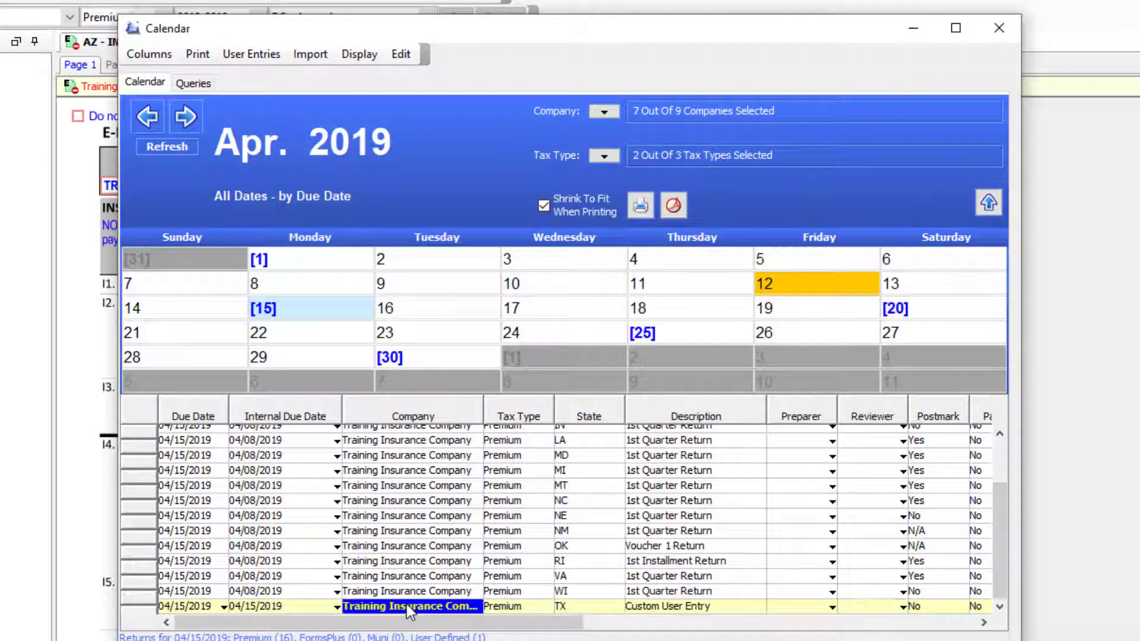
pyautogui.rightClick(406, 604)
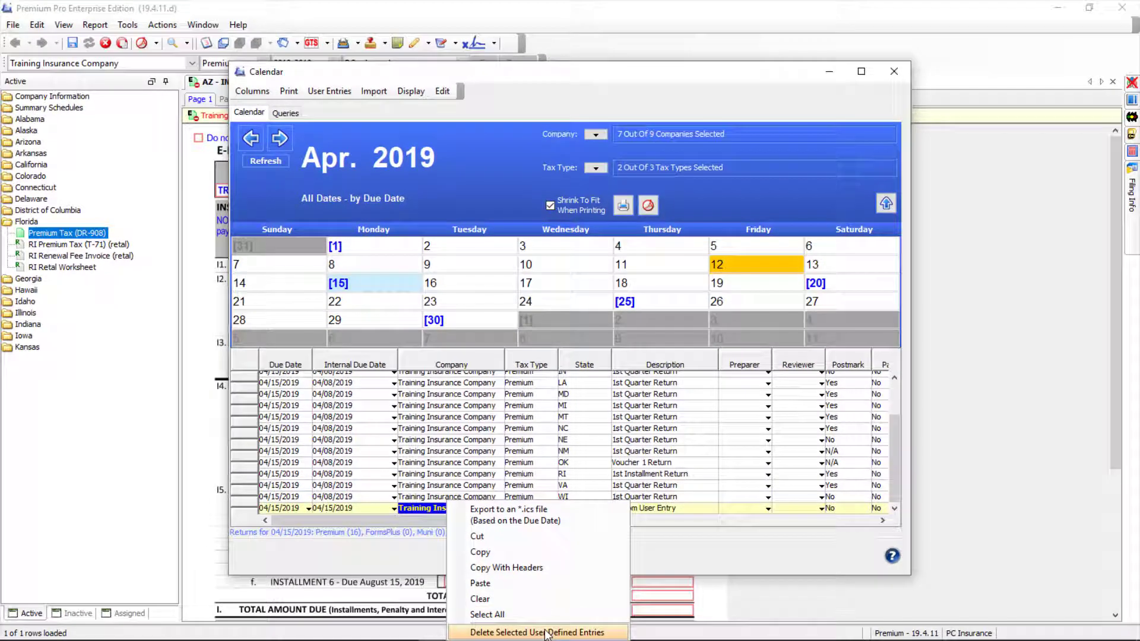
pyautogui.click(545, 623)
pyautogui.click(538, 348)
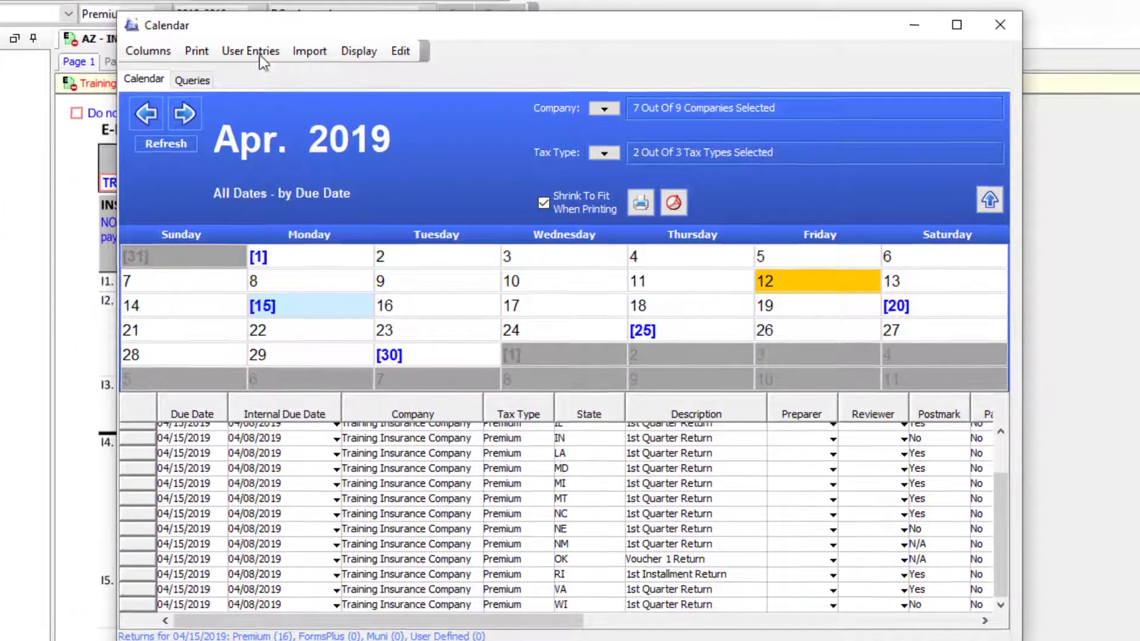
# Review the rollover settings of the user-defined entries with Custom User Entry selected, then close them without updating
pyautogui.click(258, 52)
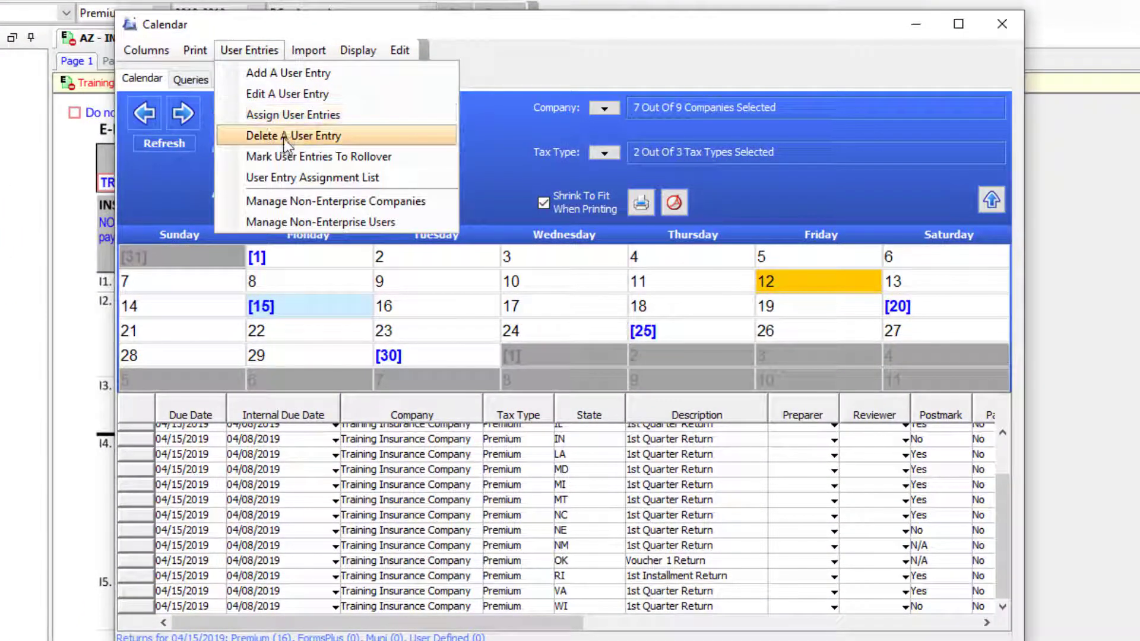
pyautogui.click(279, 155)
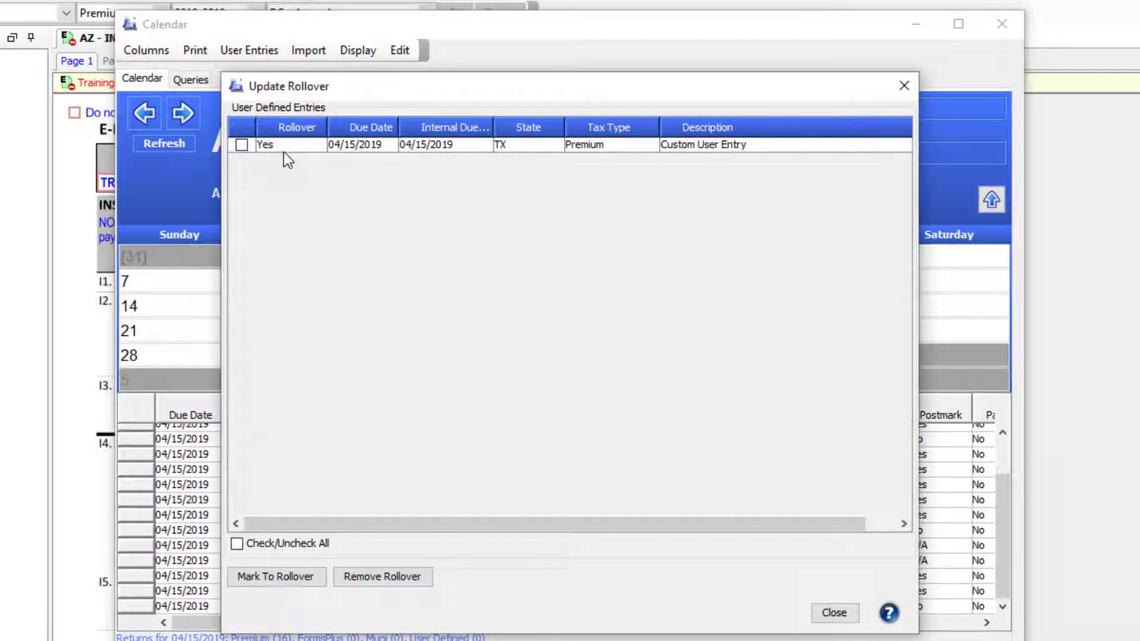
pyautogui.click(246, 145)
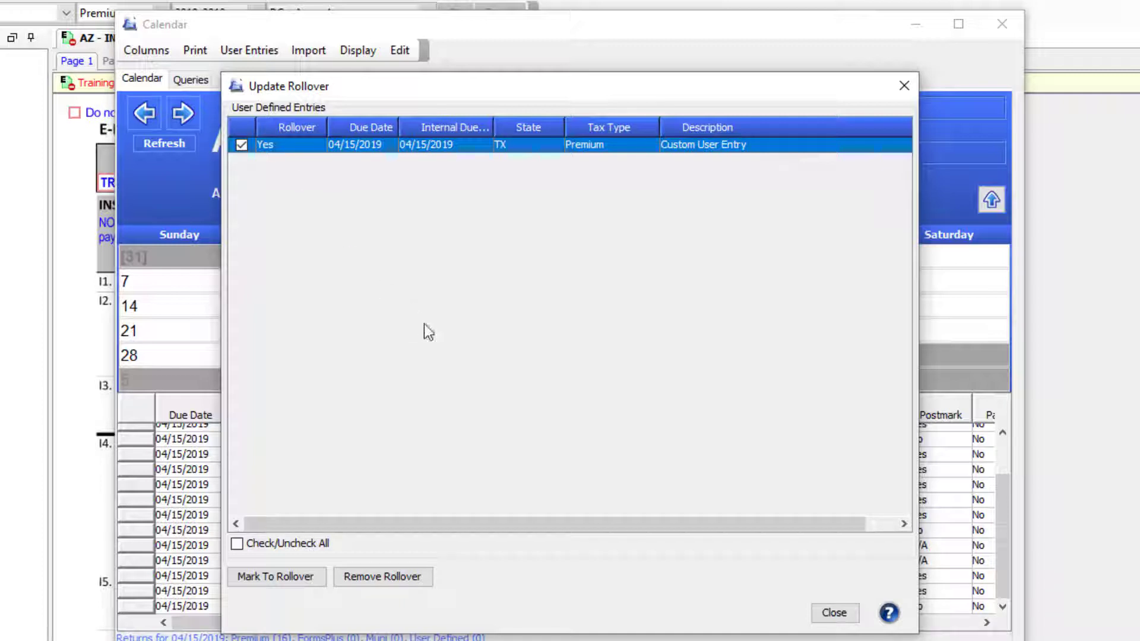
pyautogui.click(834, 613)
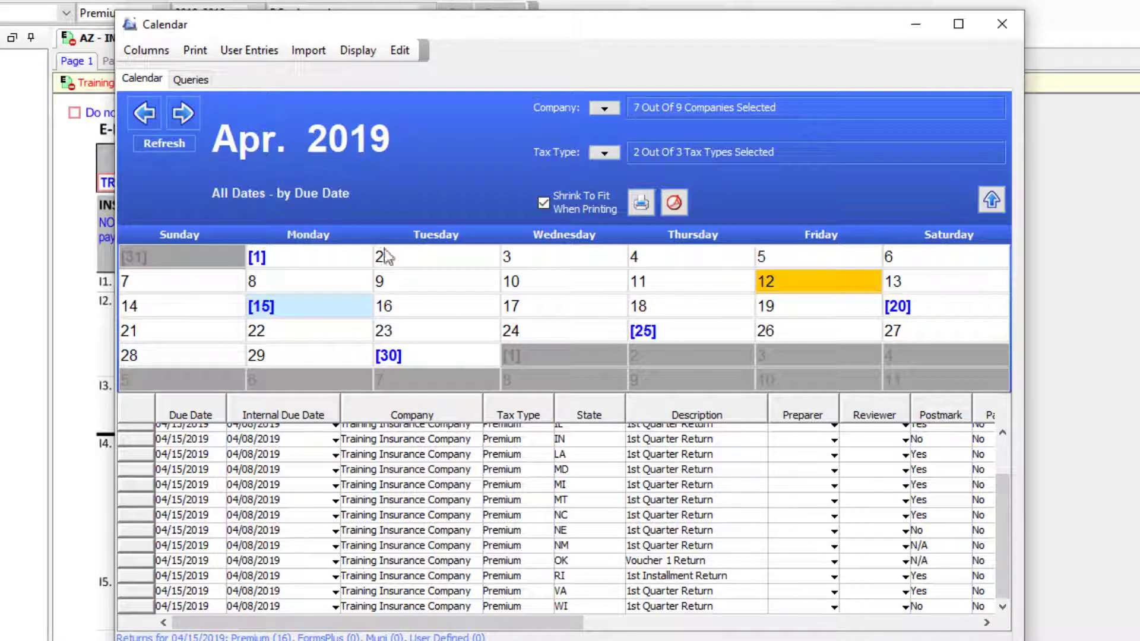
# Examine which companies are assigned to Custom User Entry in the user entry assignment list
pyautogui.click(241, 48)
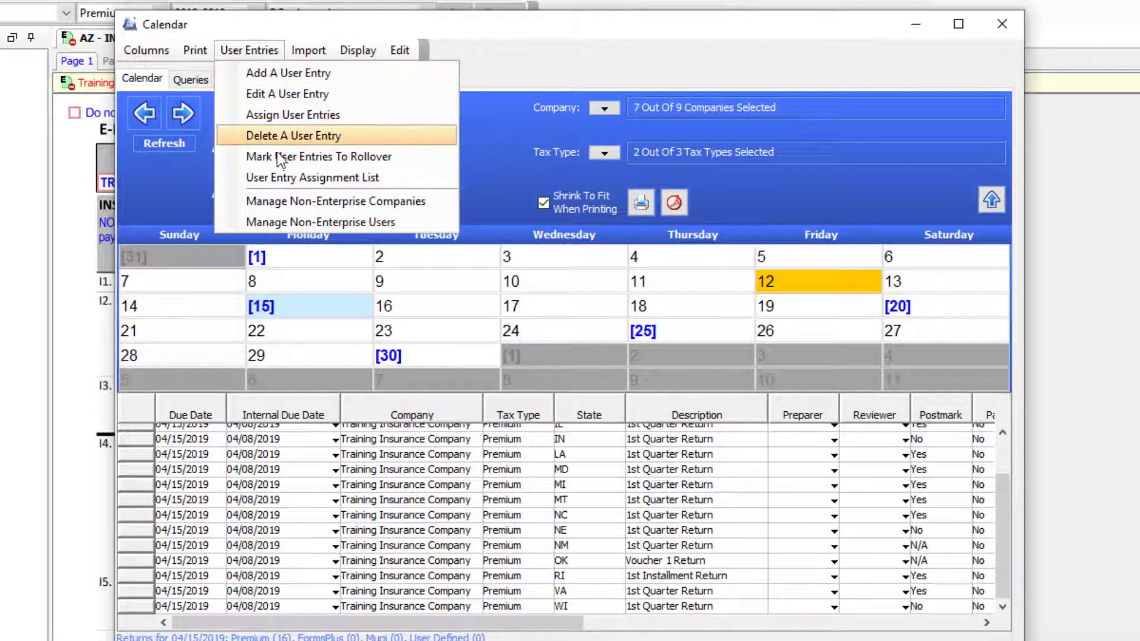
pyautogui.click(286, 181)
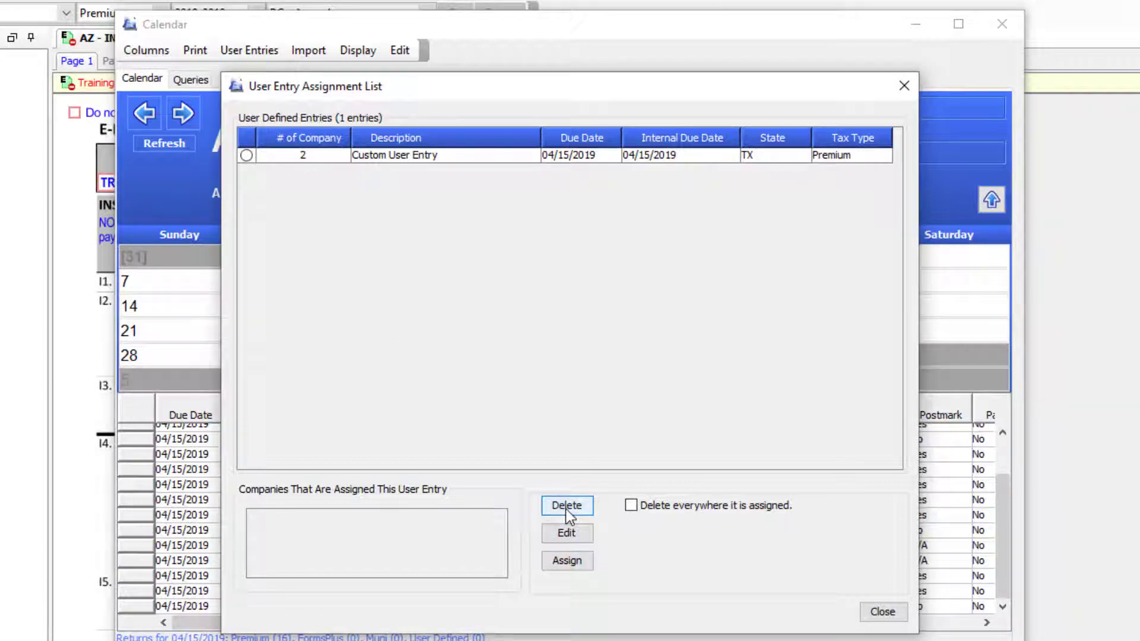
pyautogui.click(247, 155)
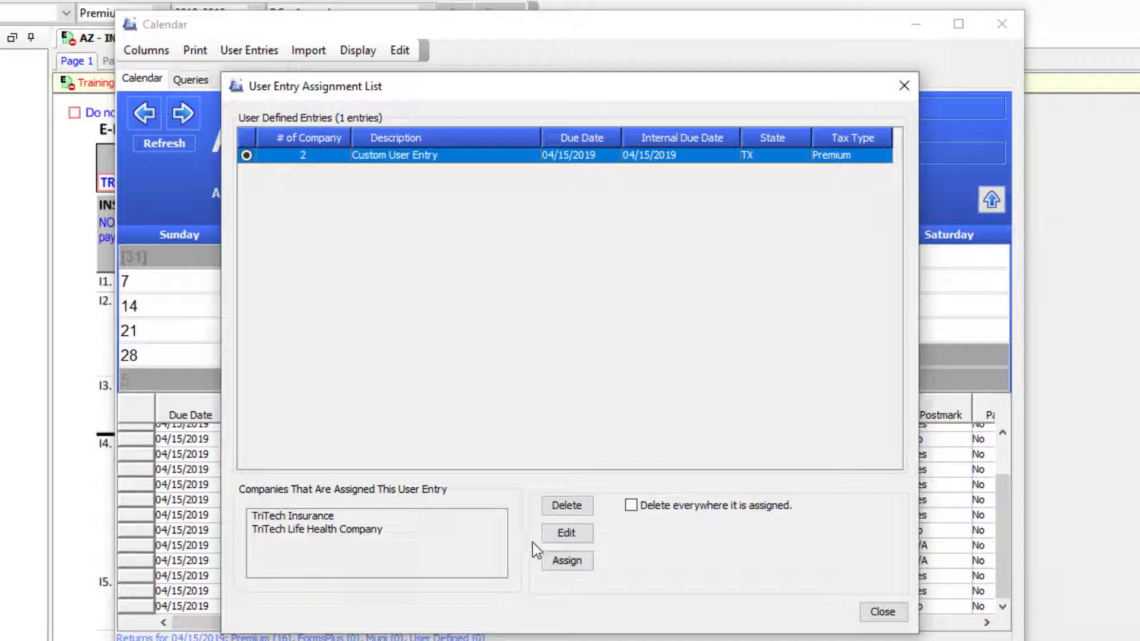
pyautogui.click(549, 539)
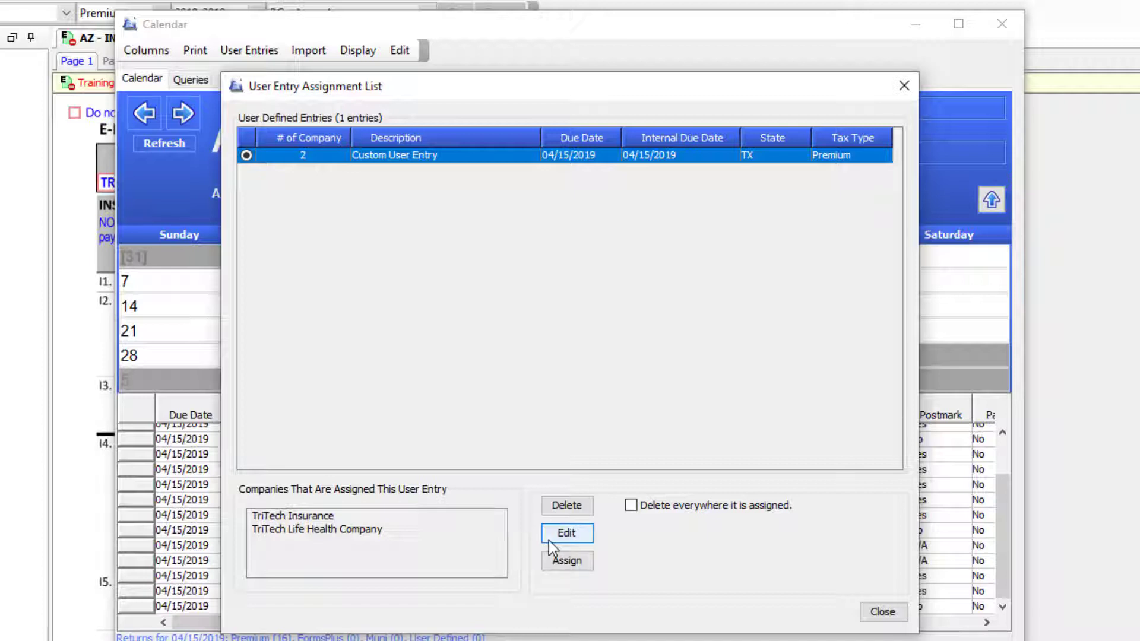
pyautogui.click(634, 509)
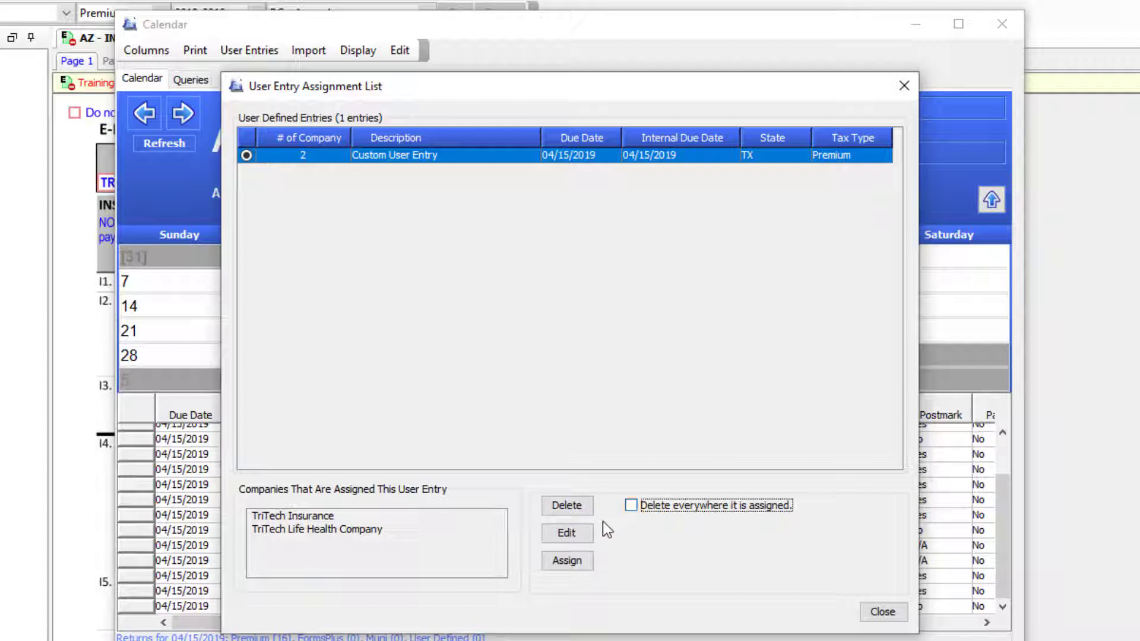
# Edit Custom User Entry from the assignment list, updating it with its existing settings and closing the editor
pyautogui.click(582, 530)
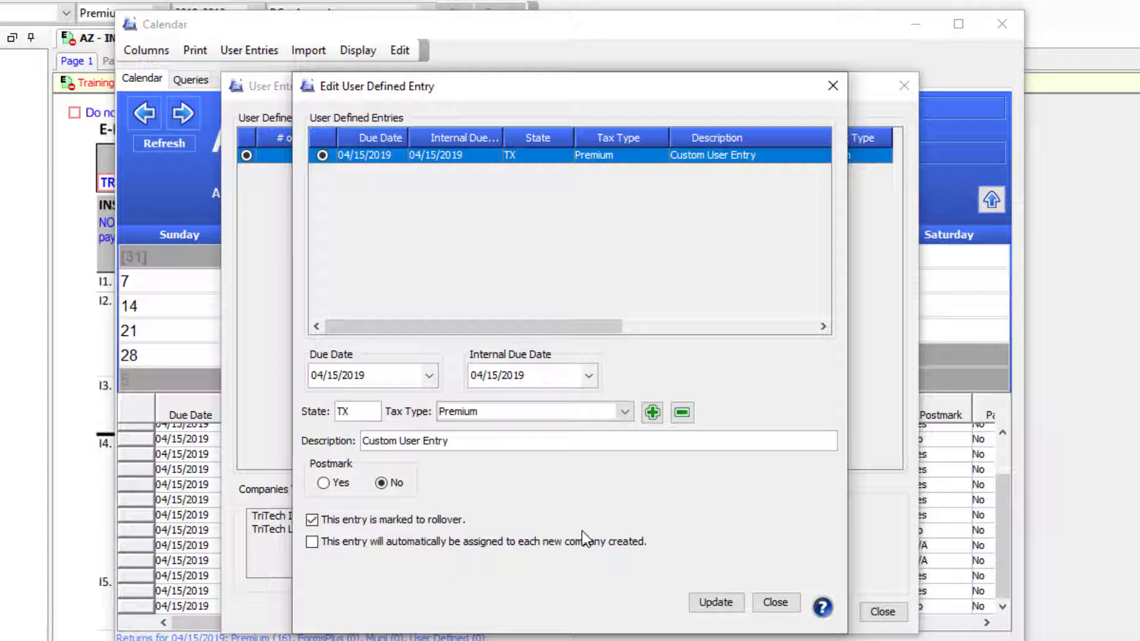
pyautogui.click(718, 606)
pyautogui.click(575, 386)
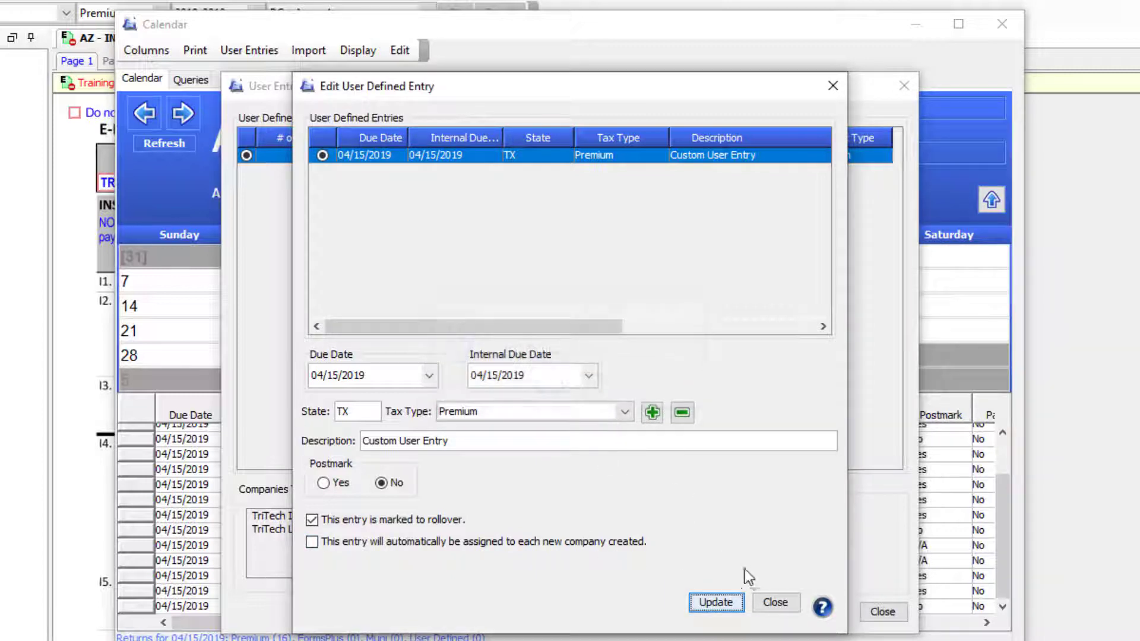
pyautogui.click(775, 602)
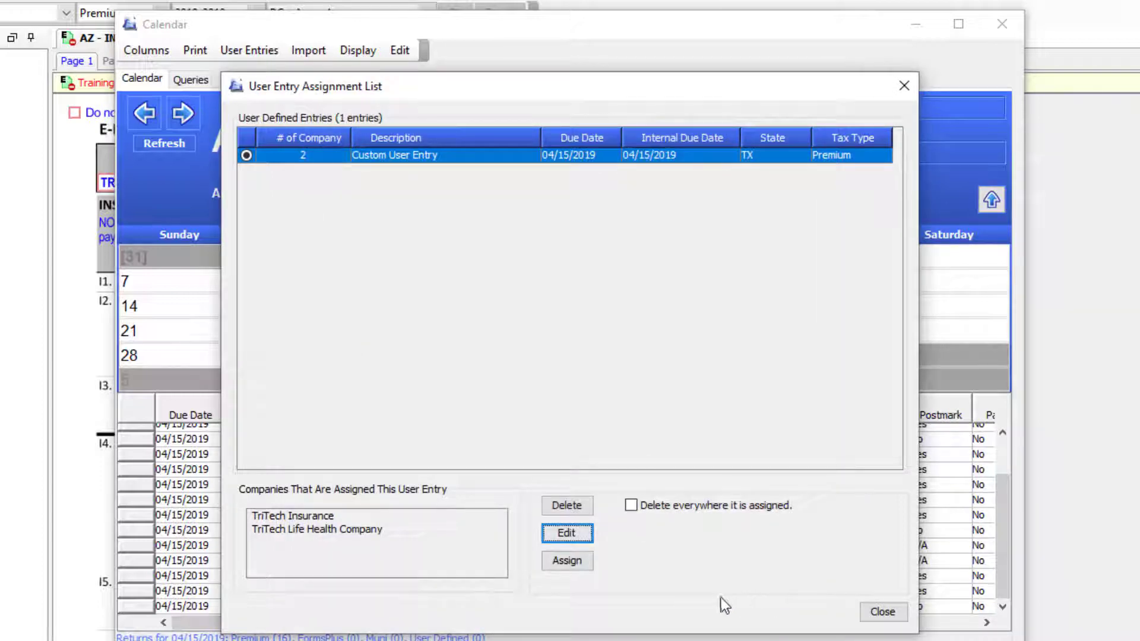
# Assign Custom User Entry to Training Insurance Company from the assignment list
pyautogui.click(588, 567)
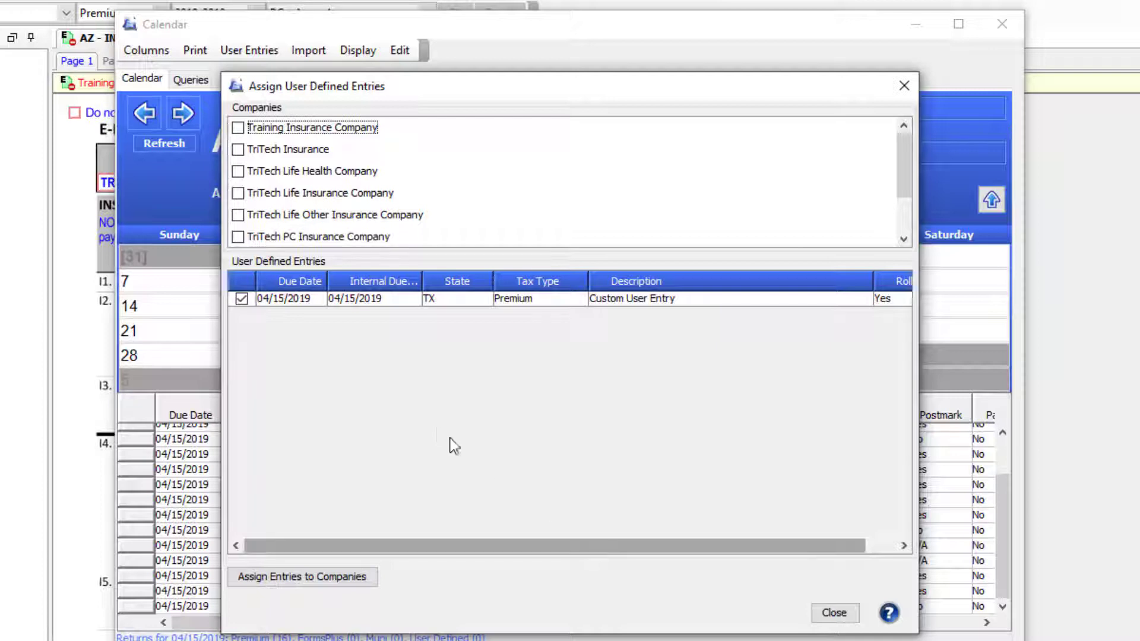
pyautogui.scroll(-3, 316, 193)
pyautogui.scroll(3, 315, 194)
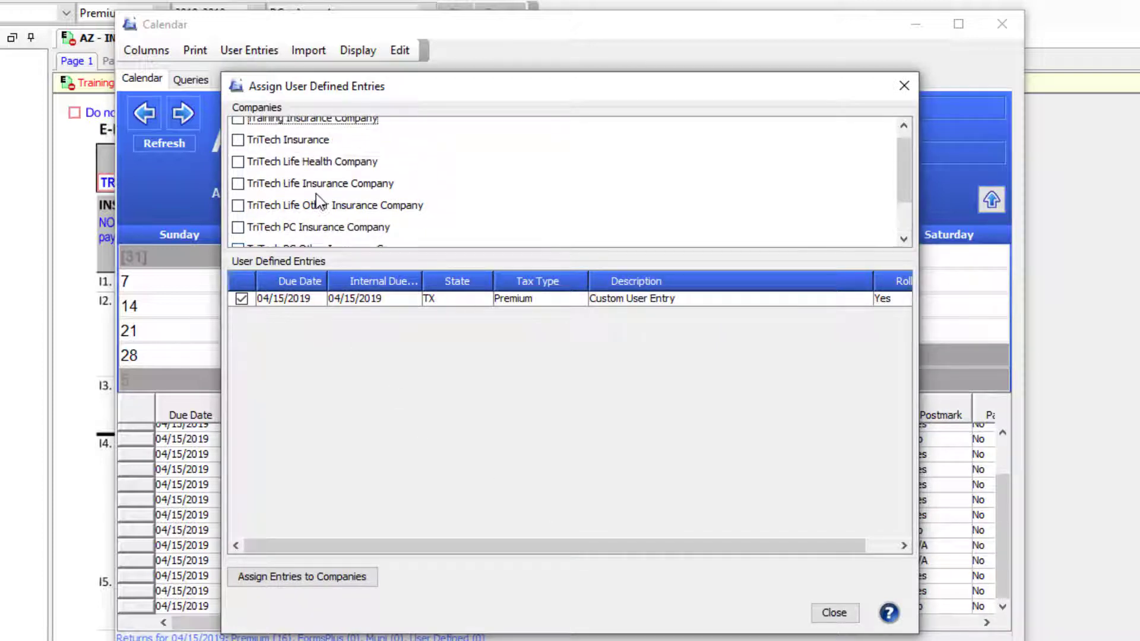
pyautogui.scroll(1, 316, 194)
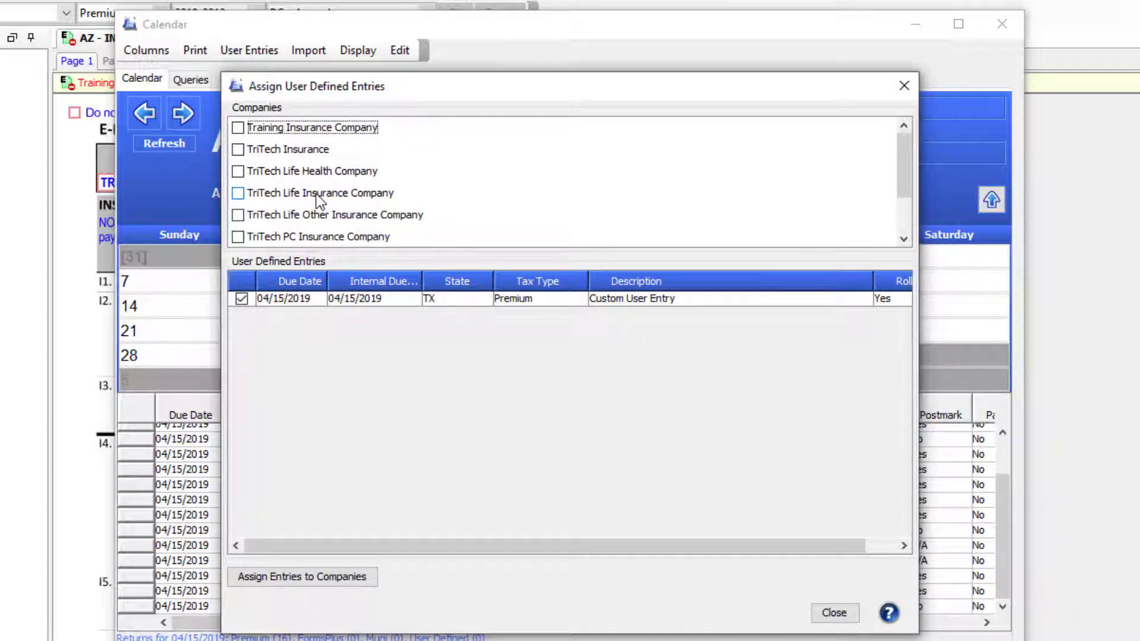
pyautogui.click(322, 581)
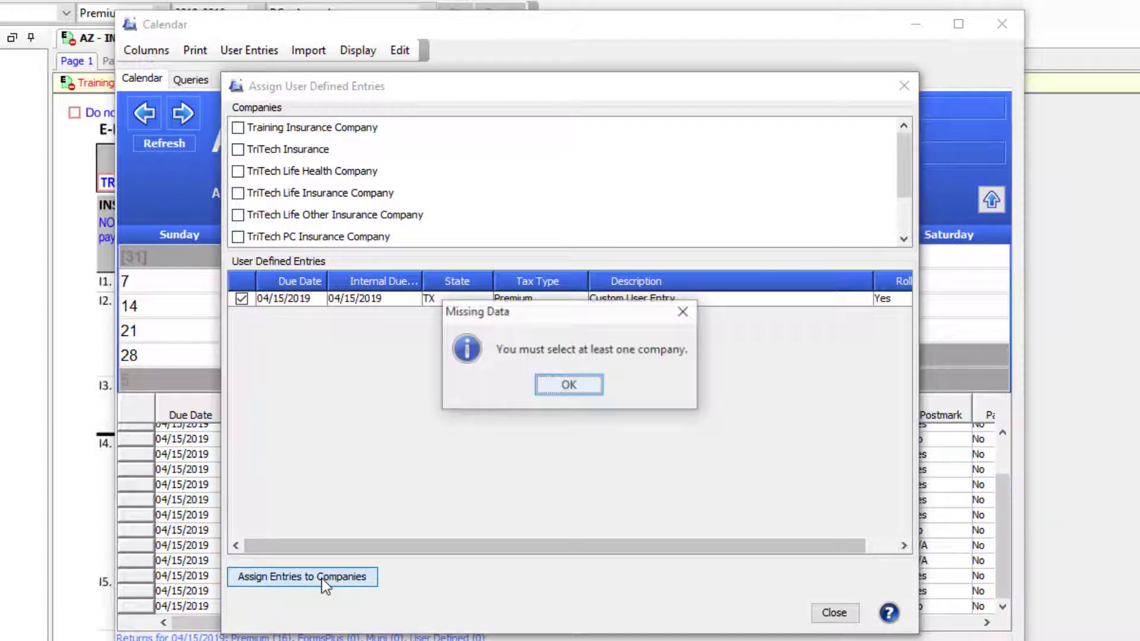
pyautogui.click(577, 386)
pyautogui.click(238, 128)
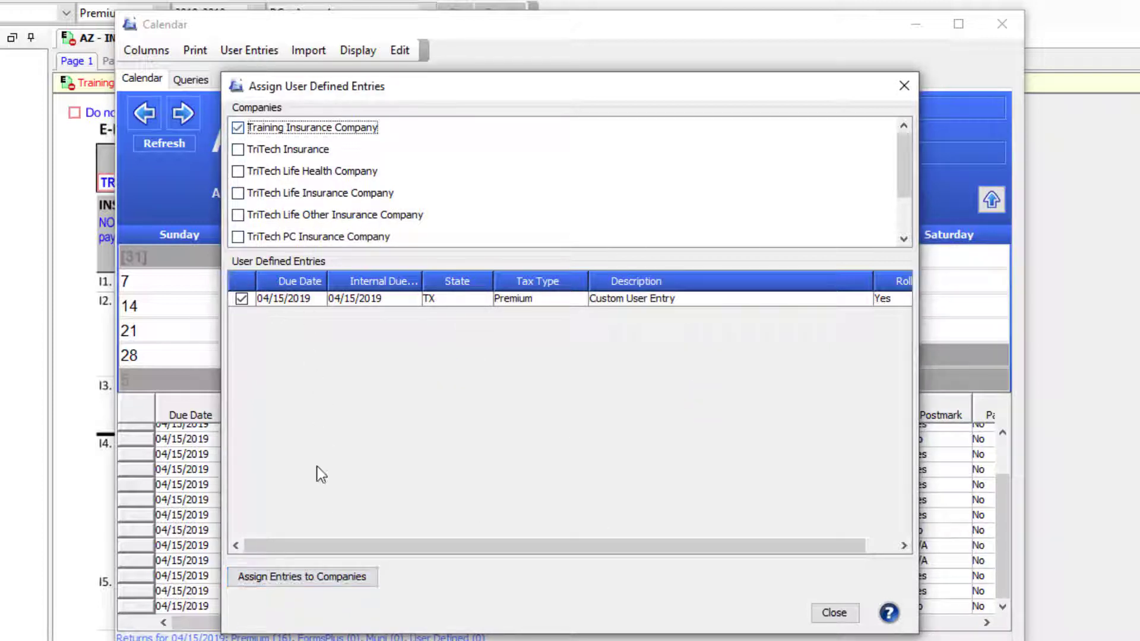
pyautogui.click(319, 579)
pyautogui.click(576, 386)
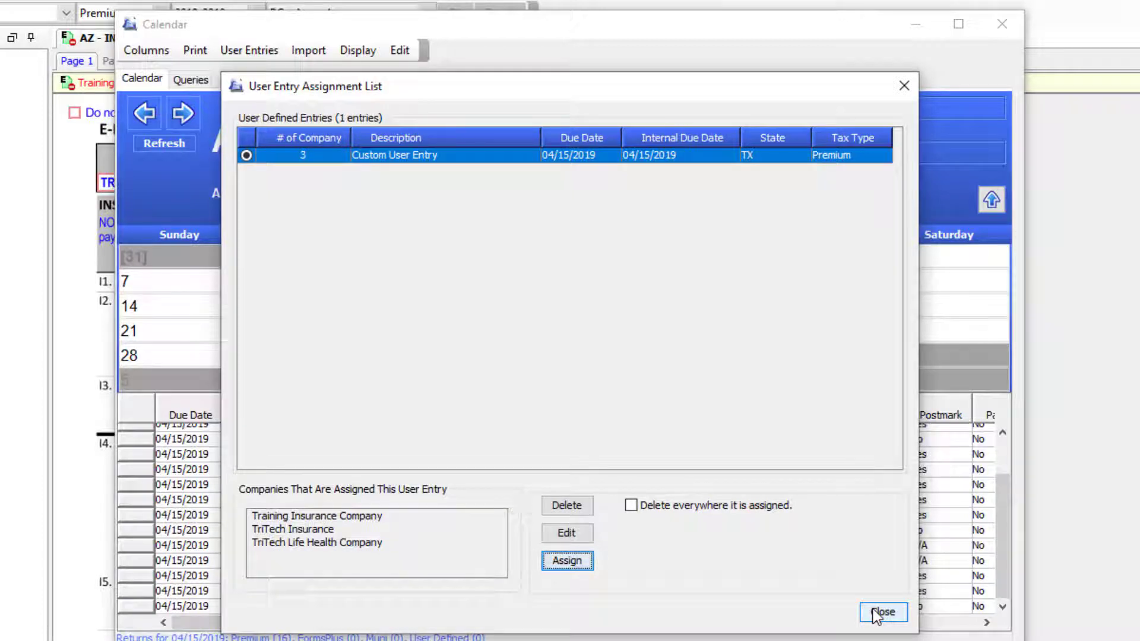
# Filter the assignment list by number of companies to show only user entries with the value 0
pyautogui.rightClick(311, 137)
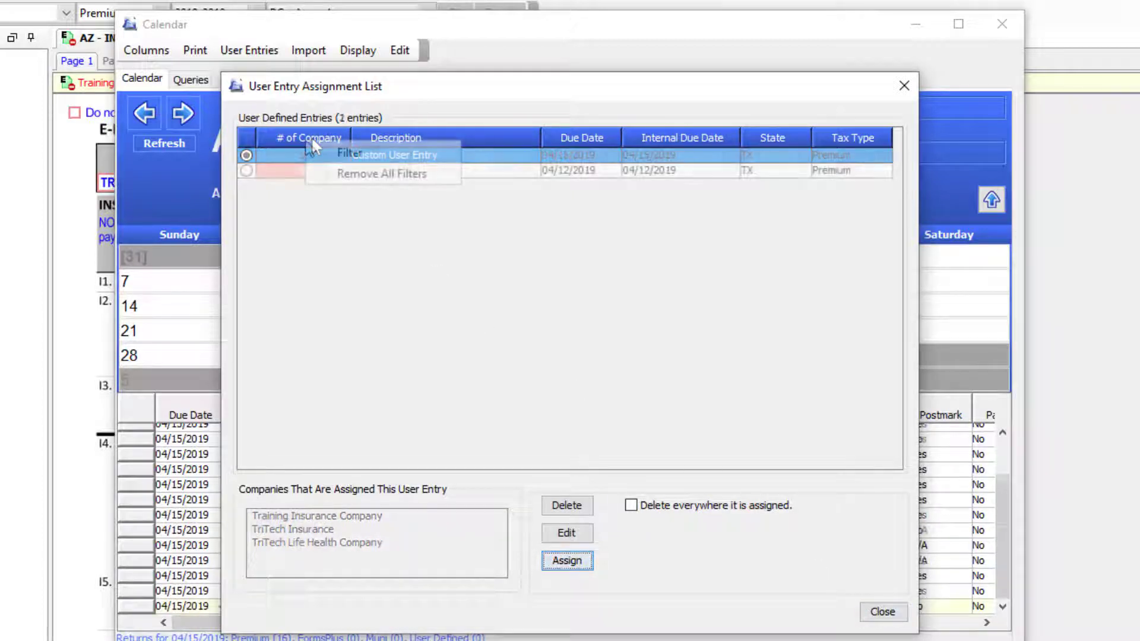
pyautogui.click(350, 153)
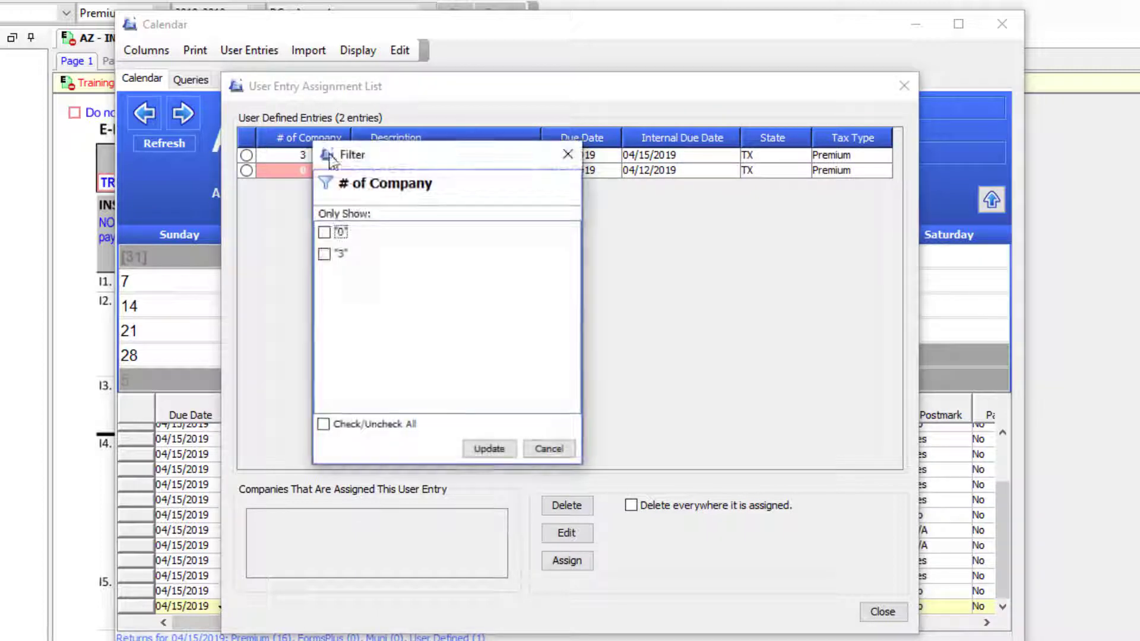
pyautogui.click(323, 232)
pyautogui.click(491, 450)
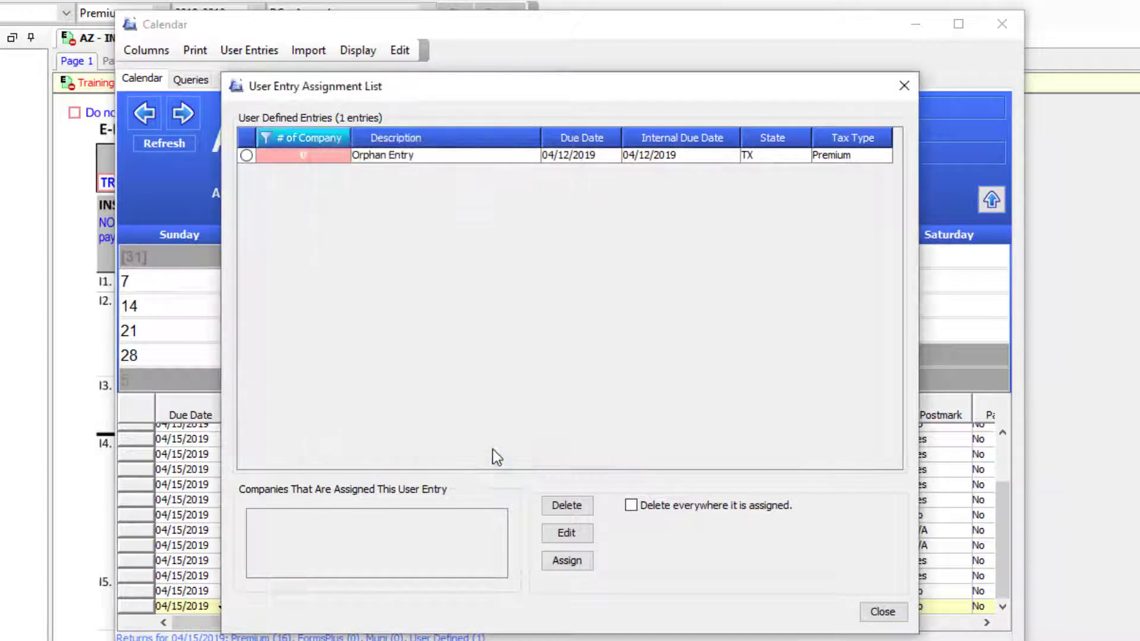
# Delete Orphan Entry everywhere it is assigned, then close the assignment list
pyautogui.click(246, 156)
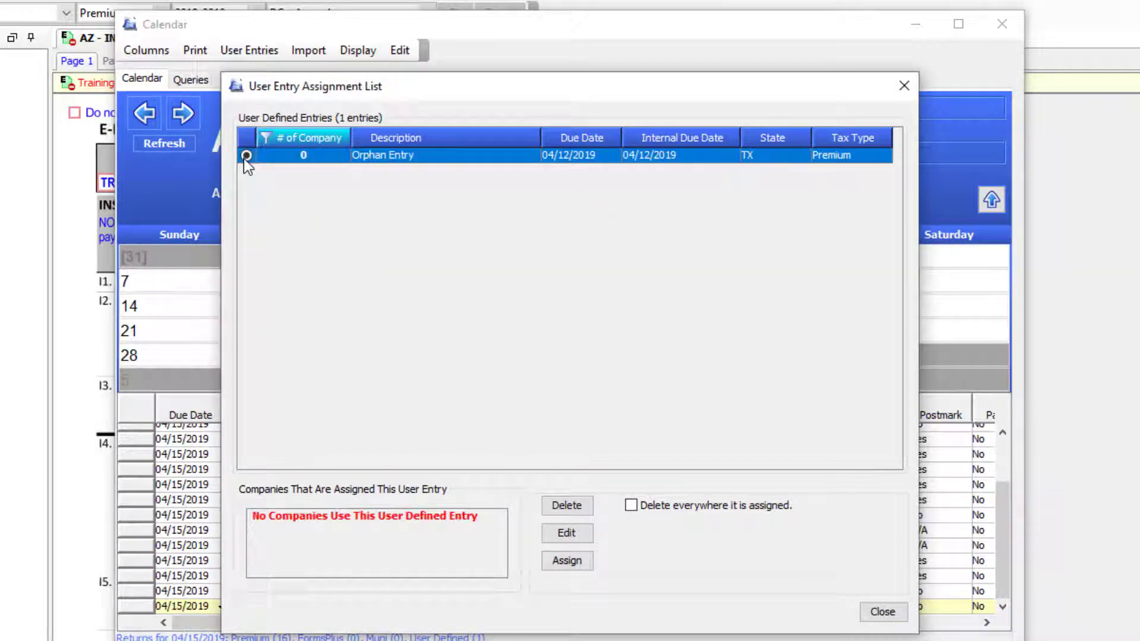
pyautogui.click(631, 505)
pyautogui.click(576, 508)
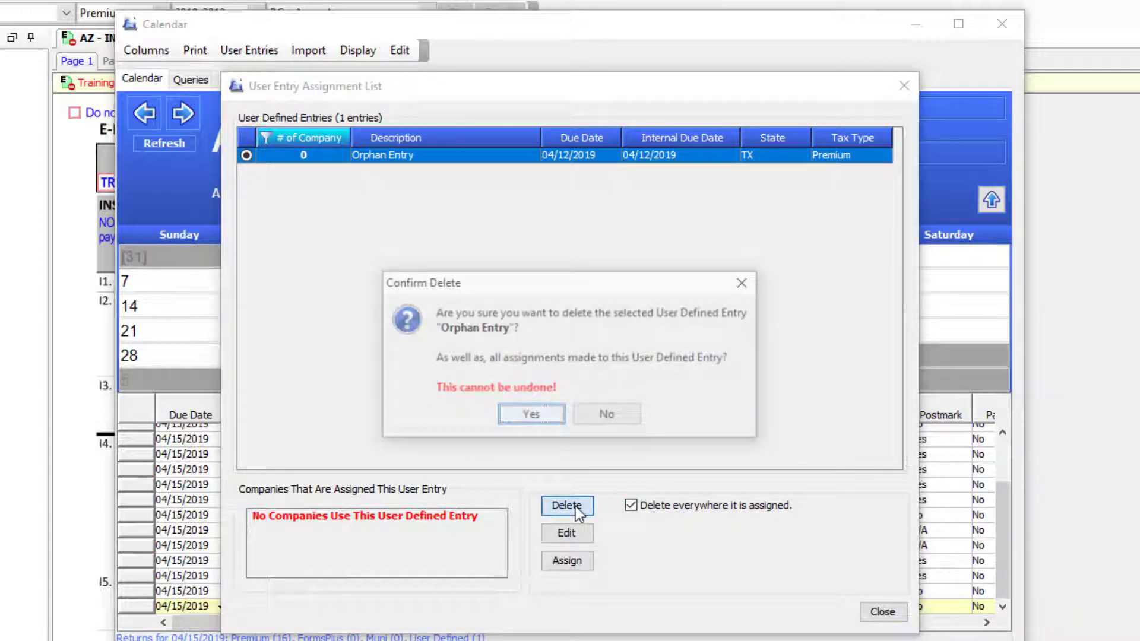
pyautogui.click(525, 422)
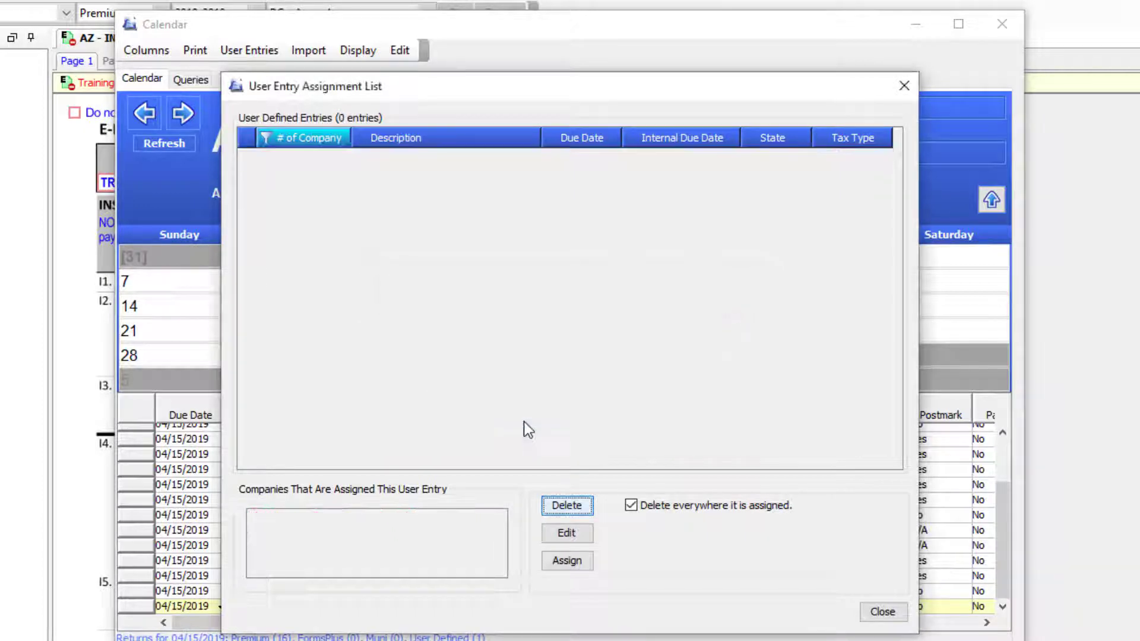
pyautogui.click(881, 612)
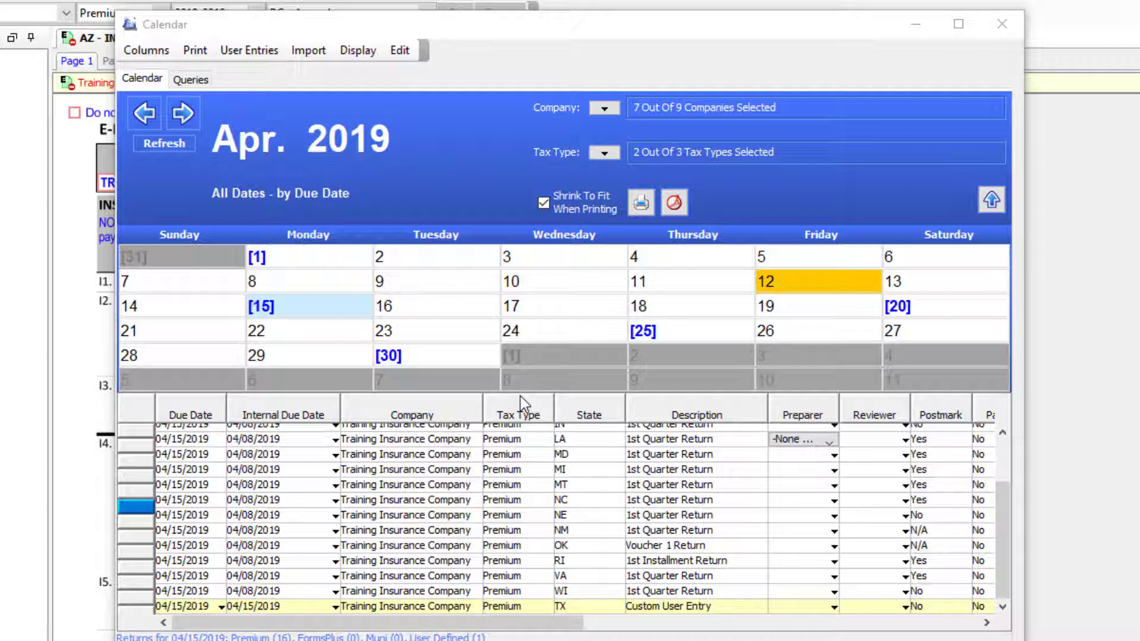
# Add a non-enterprise company named Training Company with the abbreviation TC
pyautogui.click(258, 54)
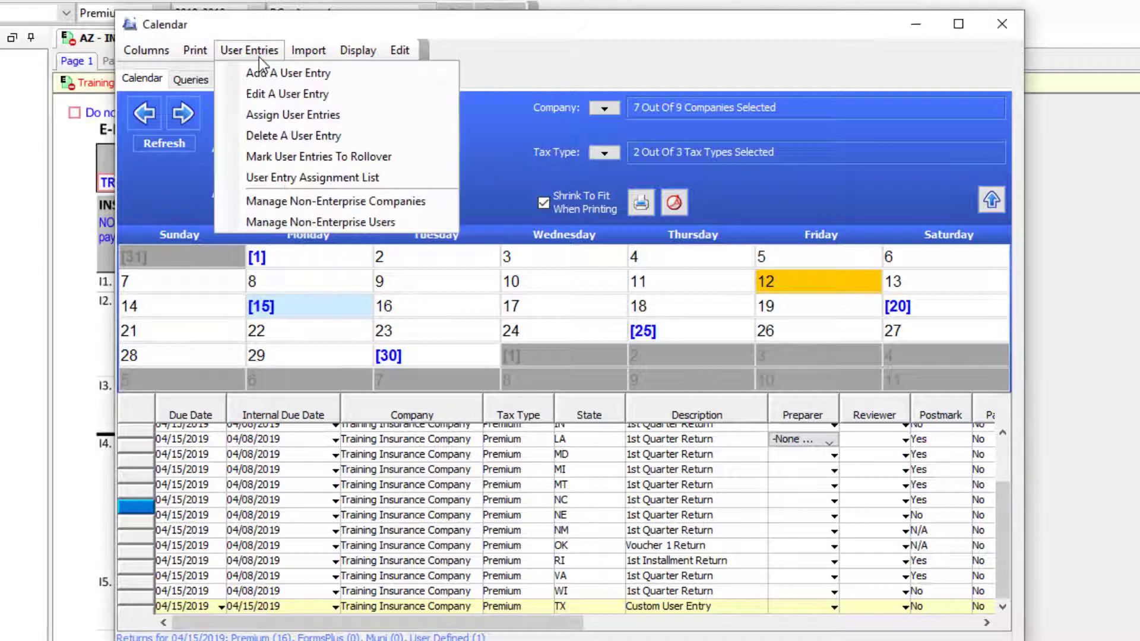
pyautogui.click(328, 201)
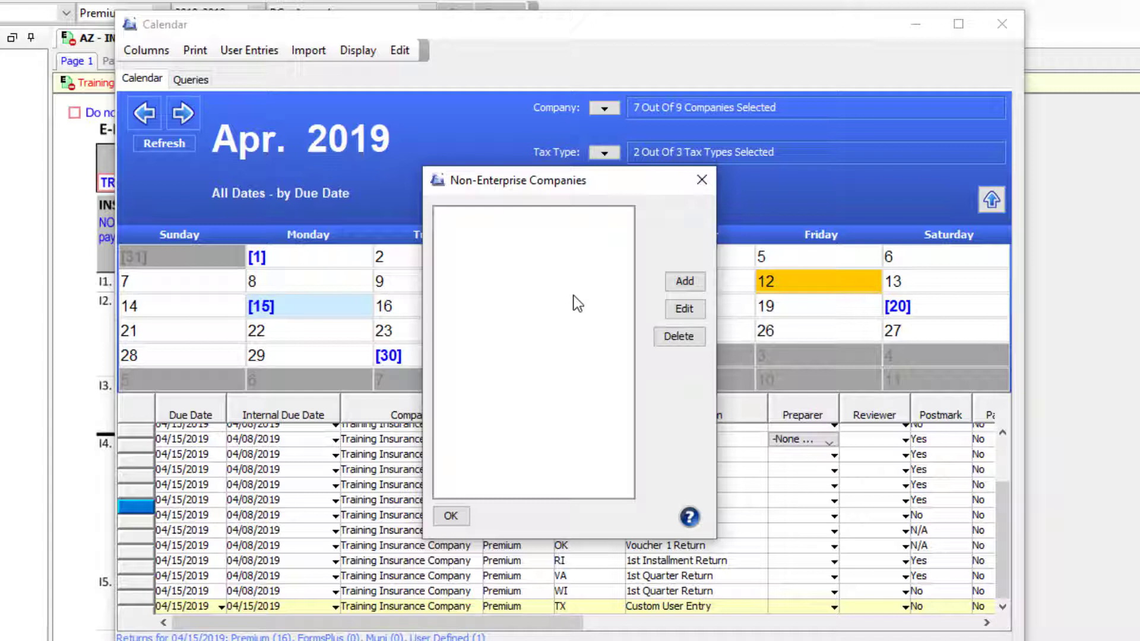
pyautogui.click(683, 282)
pyautogui.write('T')
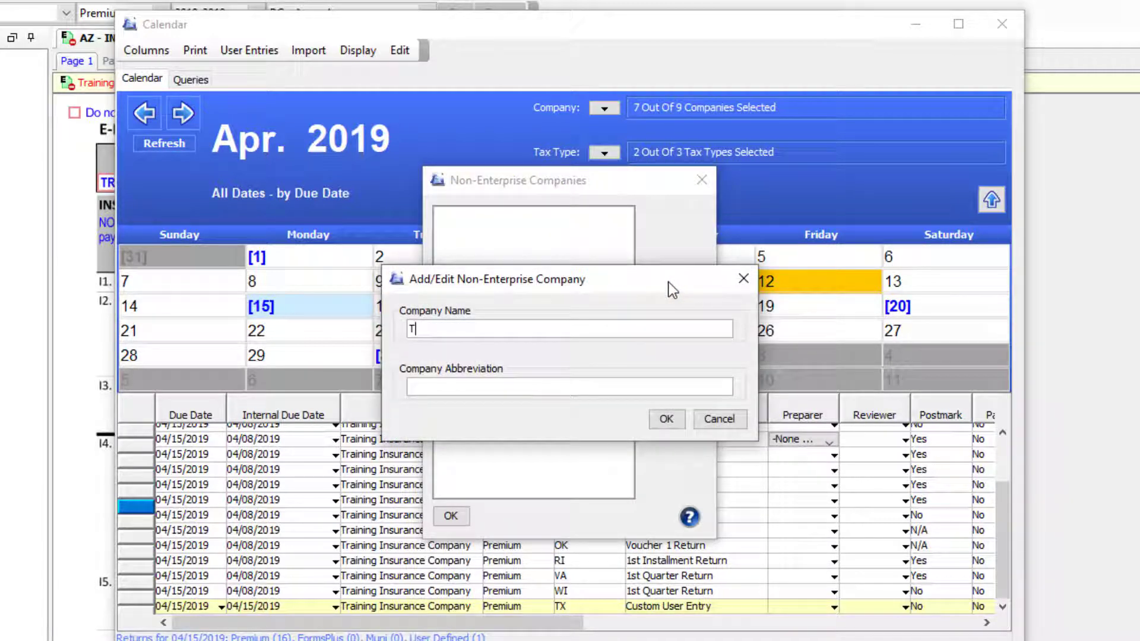
pyautogui.write('raining Company')
pyautogui.press('Tab')
pyautogui.write('TC')
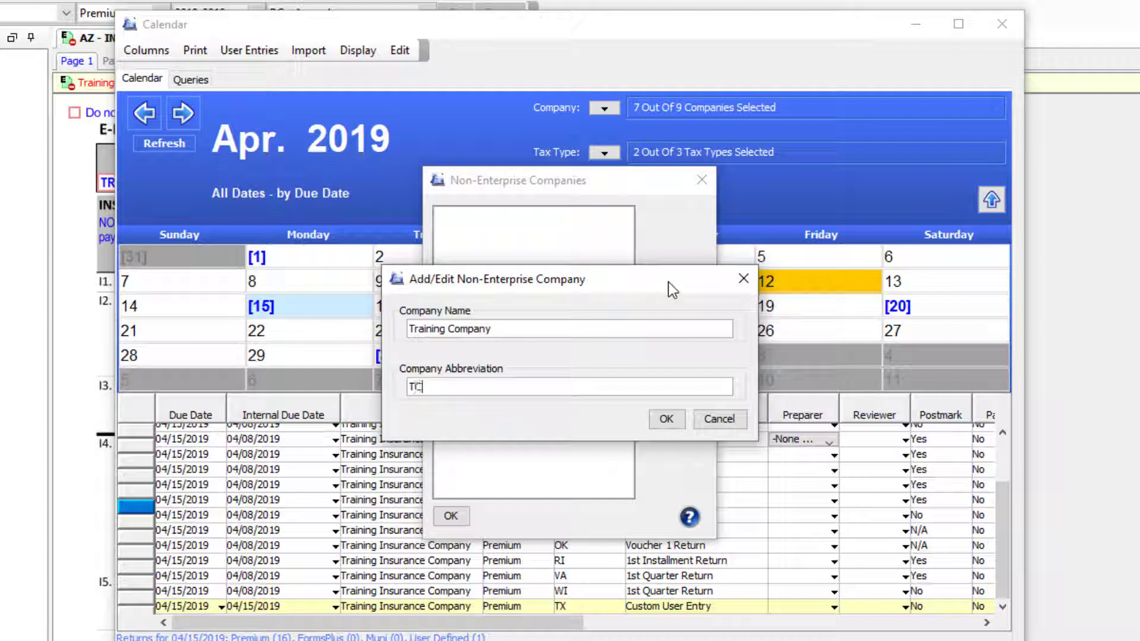
pyautogui.click(664, 421)
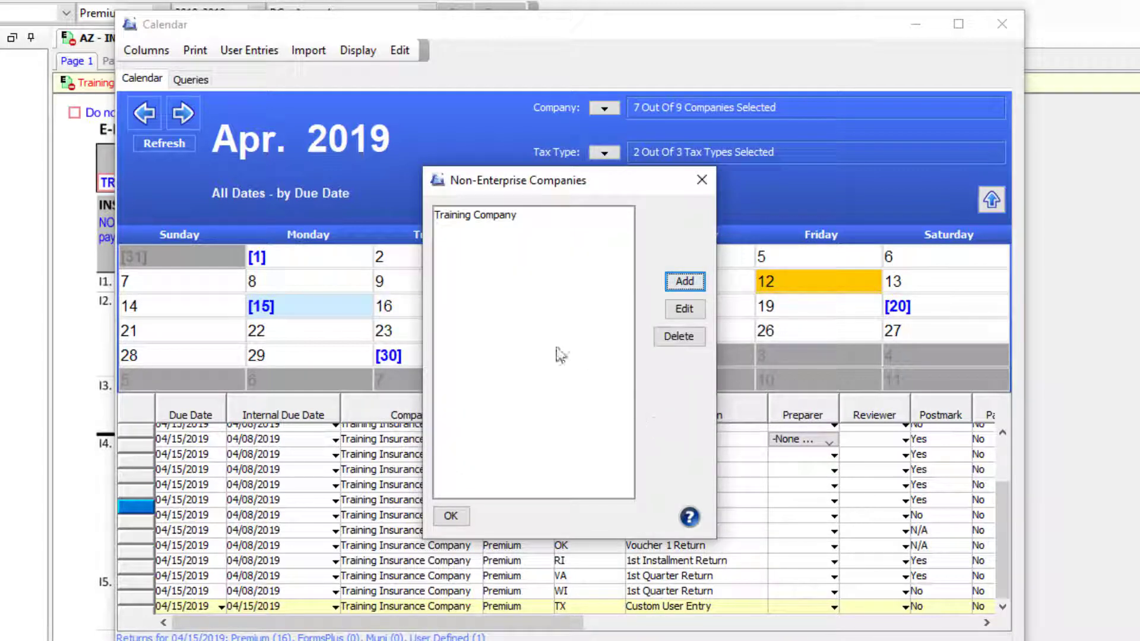
pyautogui.click(497, 220)
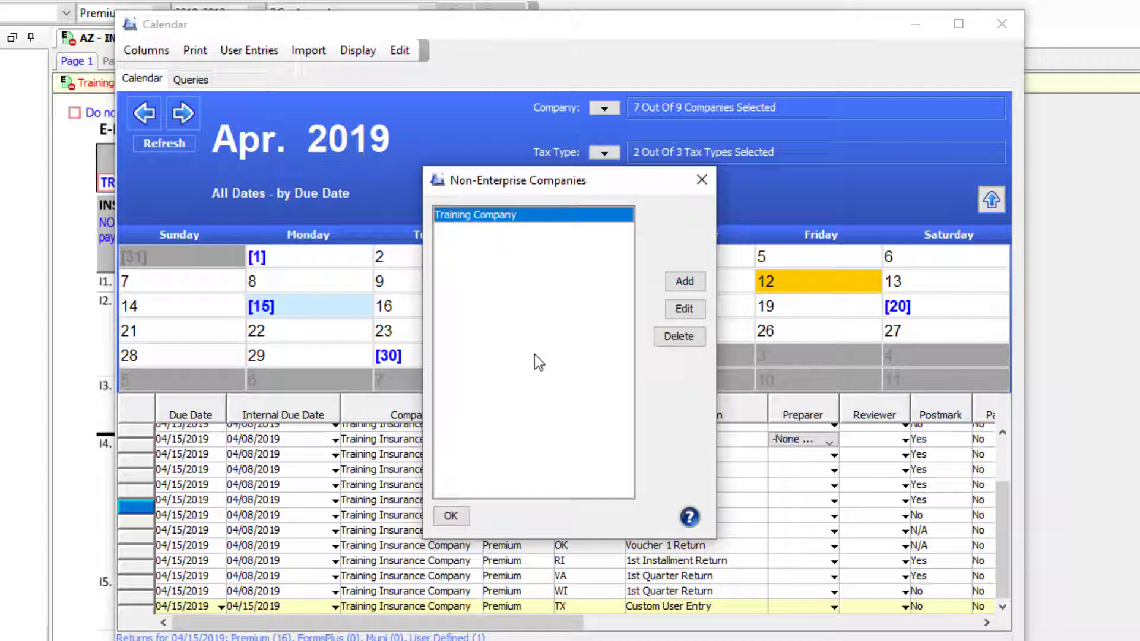
pyautogui.click(451, 516)
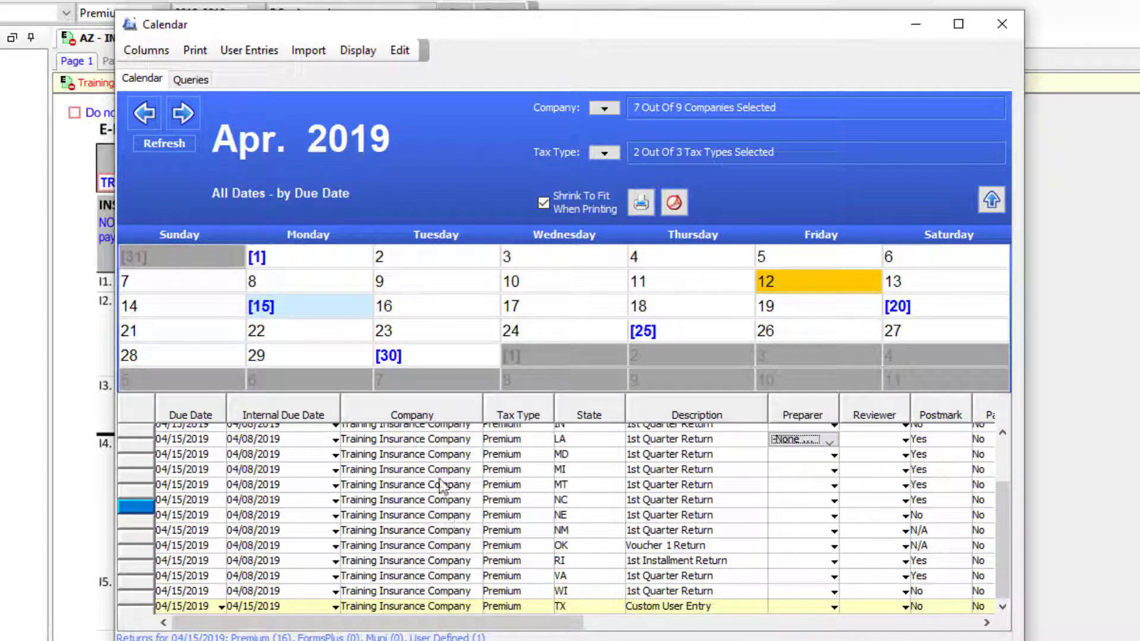
# Add a non-enterprise user with a first name, last name and email address, and select the new user in the list
pyautogui.click(269, 50)
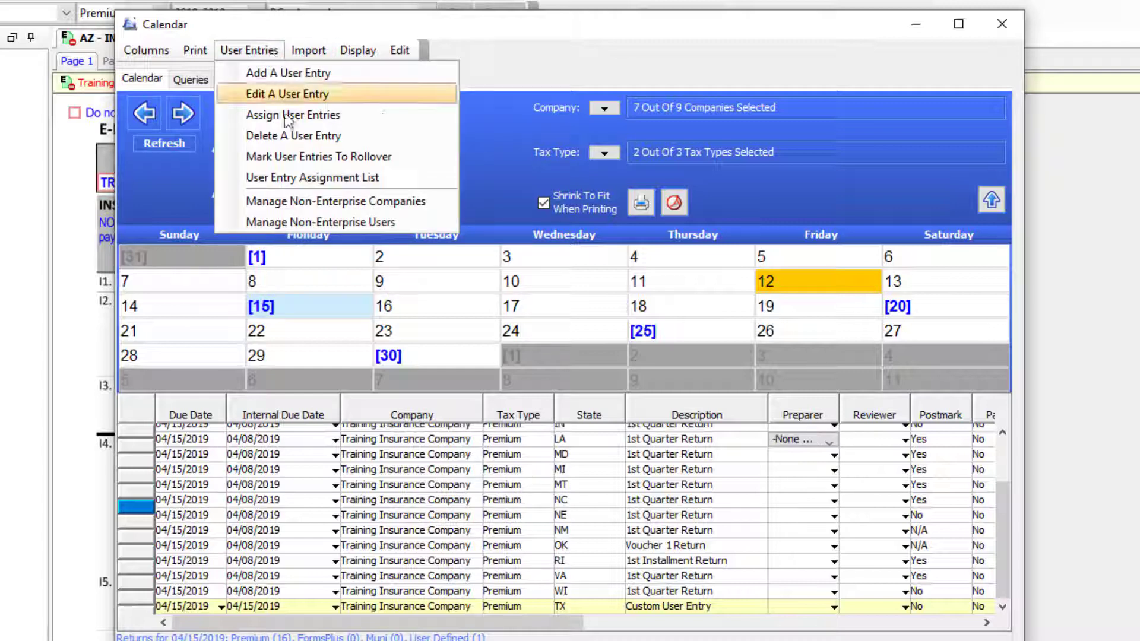
pyautogui.click(346, 226)
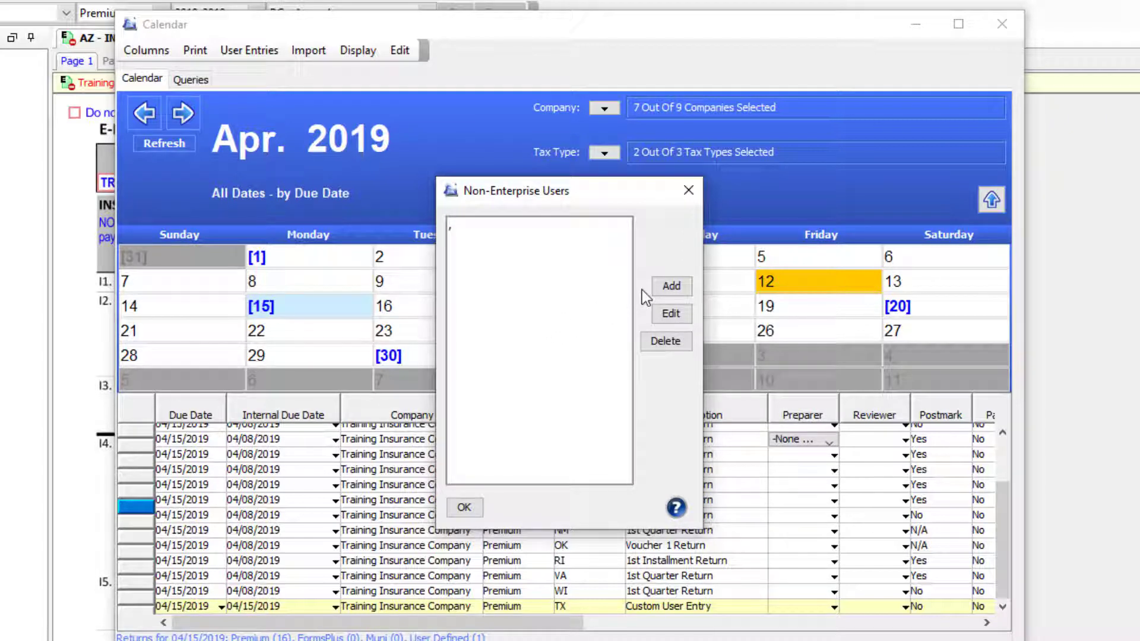
pyautogui.click(671, 287)
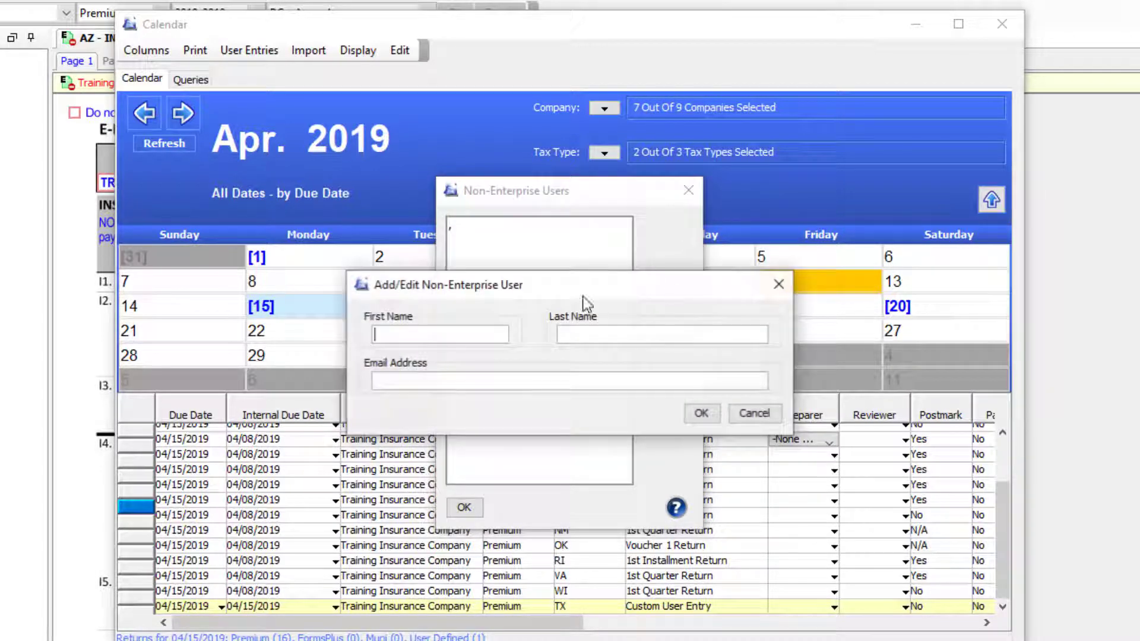
pyautogui.write('First')
pyautogui.press('Tab')
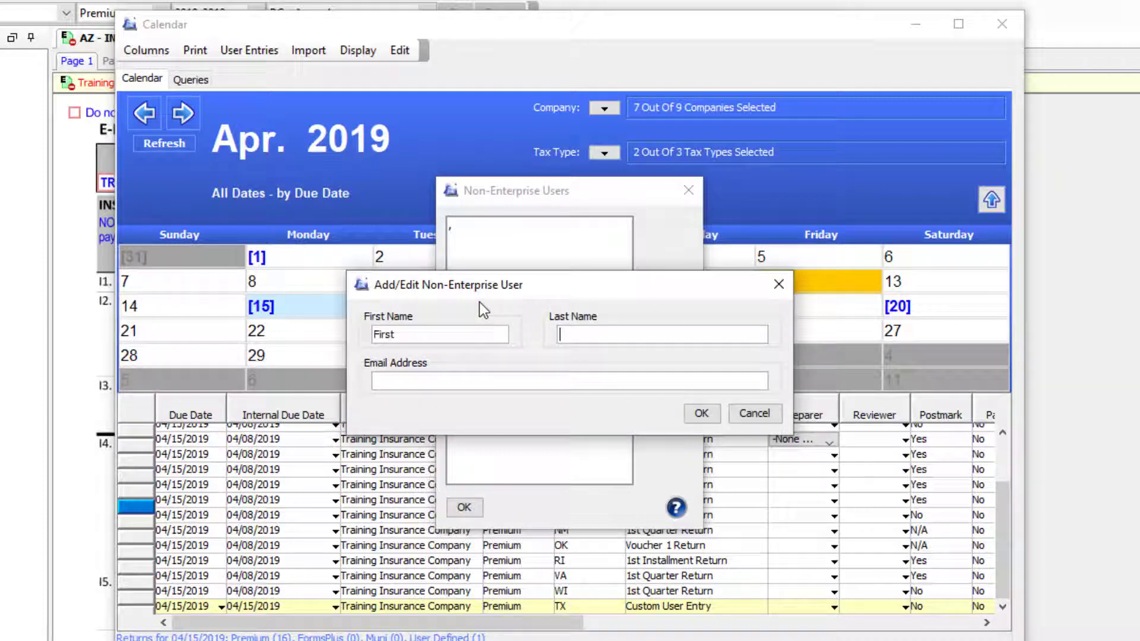
pyautogui.write('Last')
pyautogui.click(505, 386)
pyautogui.write('flast@email.com')
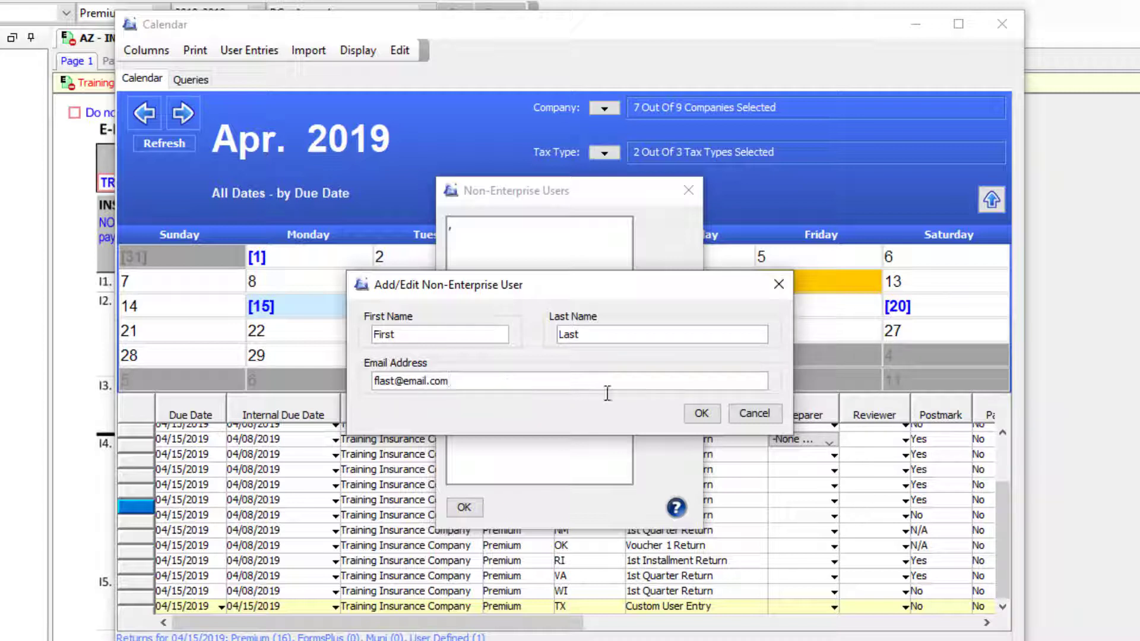
pyautogui.click(701, 414)
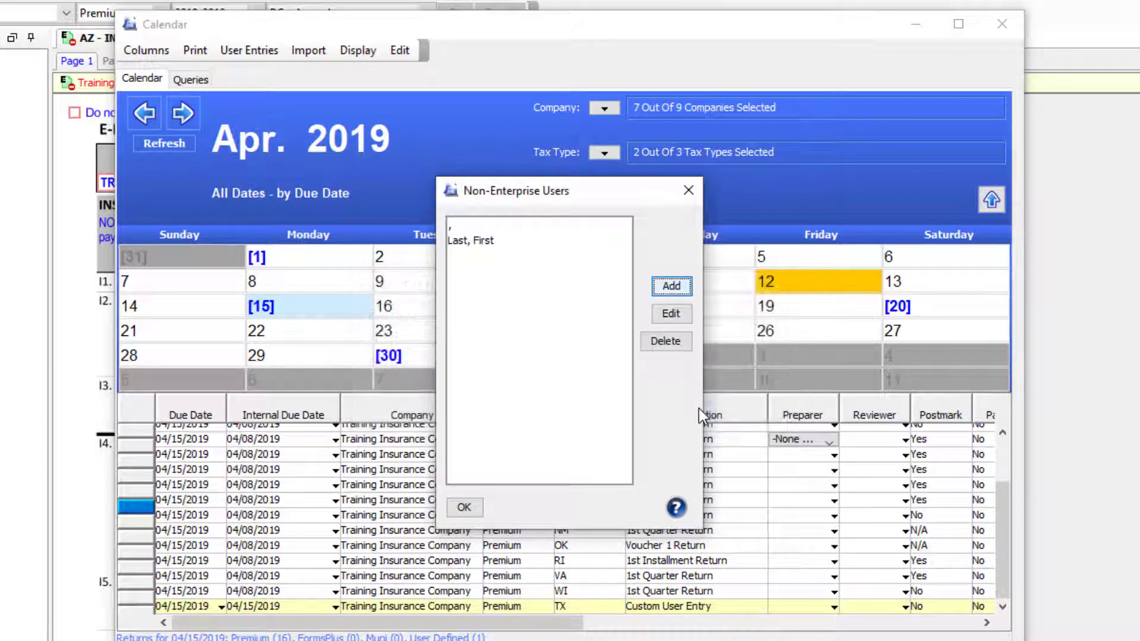
pyautogui.click(486, 242)
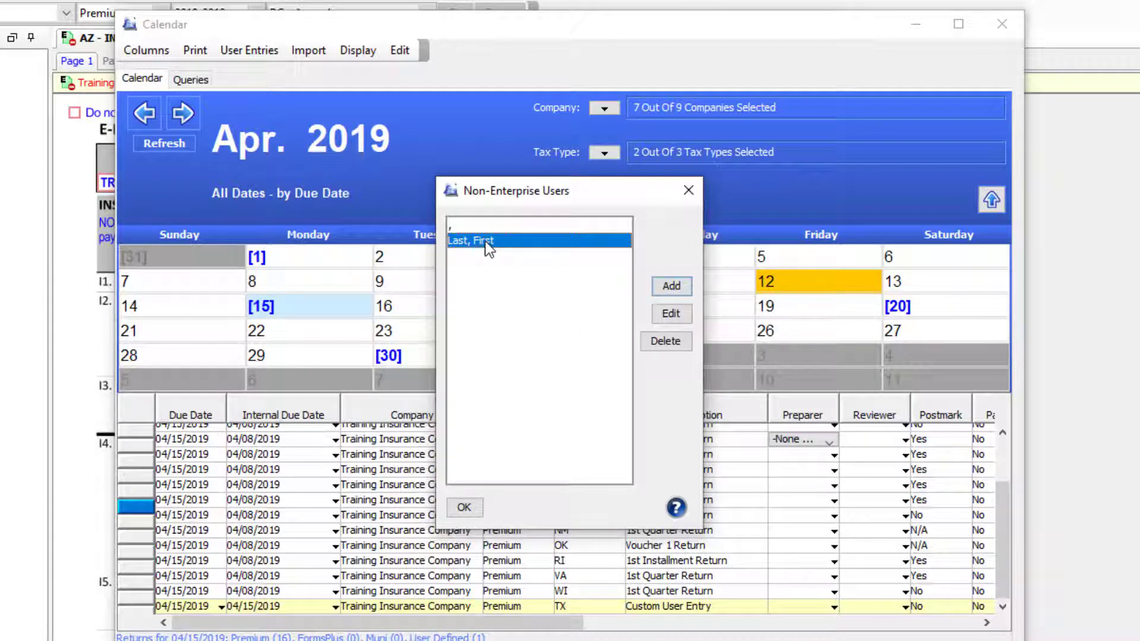
# Close the non-enterprise users list, reopen it through the create-new option for the MD return's preparer, and close it again
pyautogui.click(689, 190)
pyautogui.click(831, 456)
pyautogui.click(831, 455)
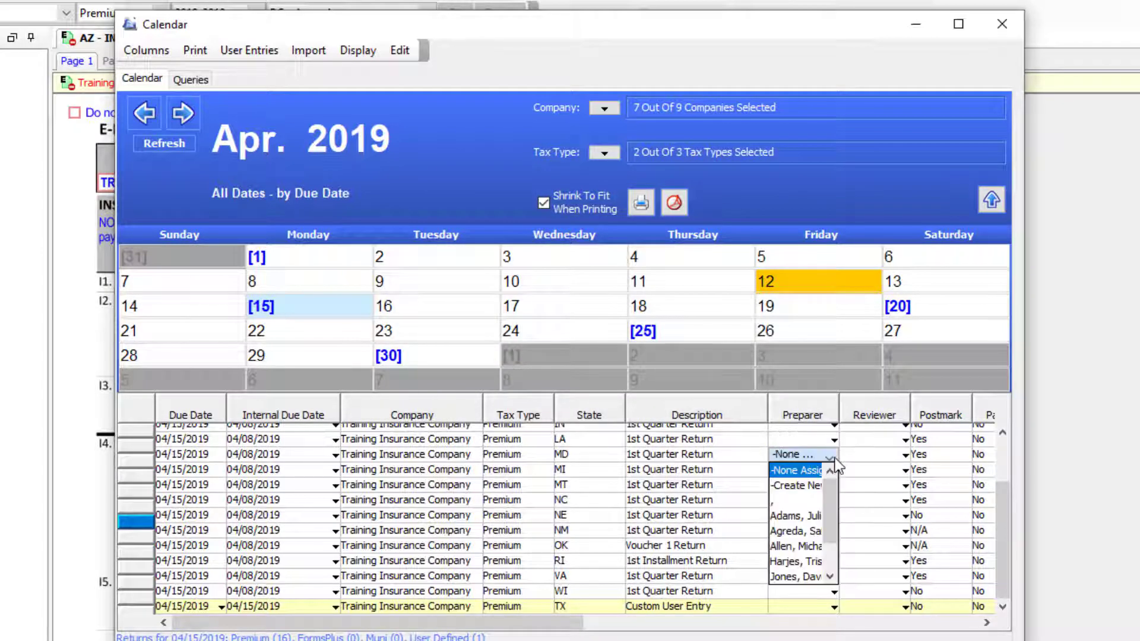
pyautogui.click(807, 486)
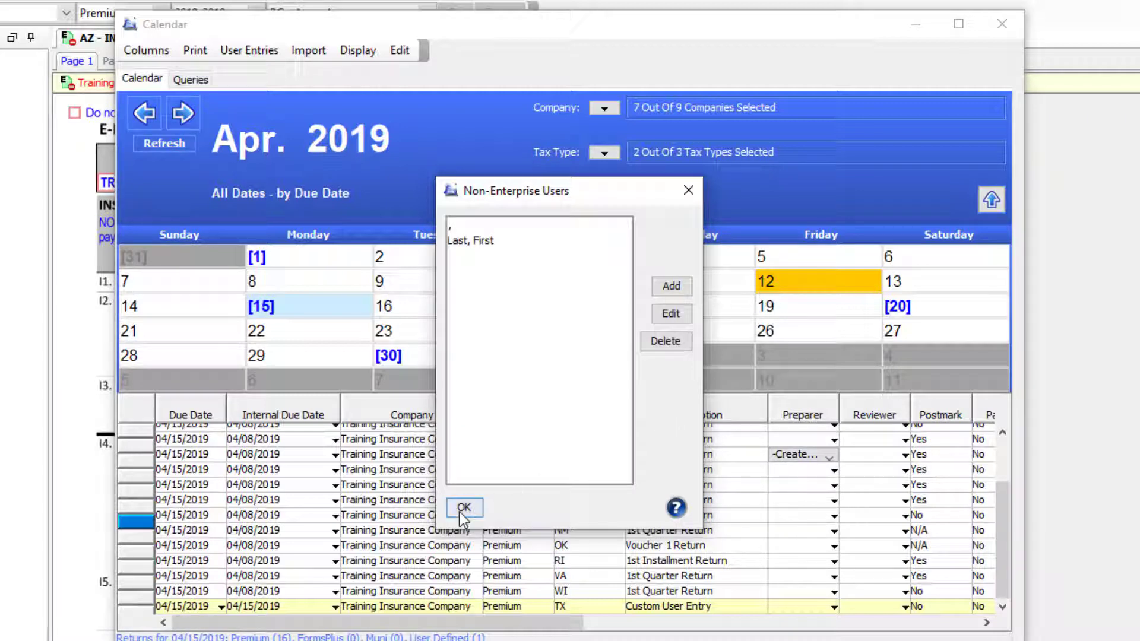
pyautogui.click(463, 507)
pyautogui.click(797, 486)
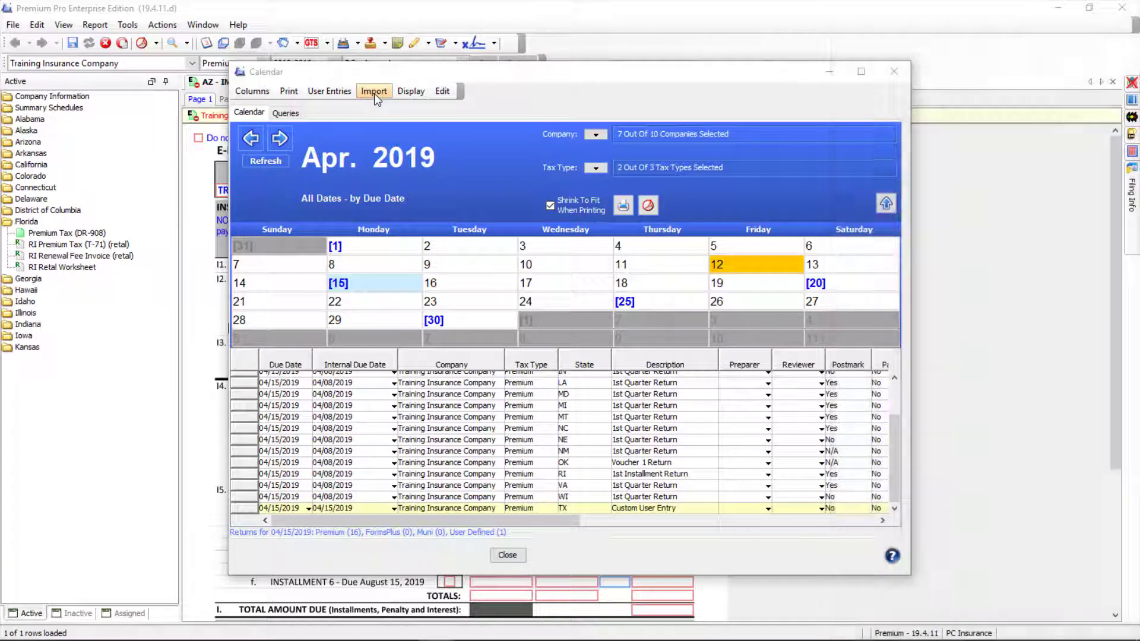
# Start the custom data file import with Import File.csv and apply the imported dates to Training Company
pyautogui.click(374, 94)
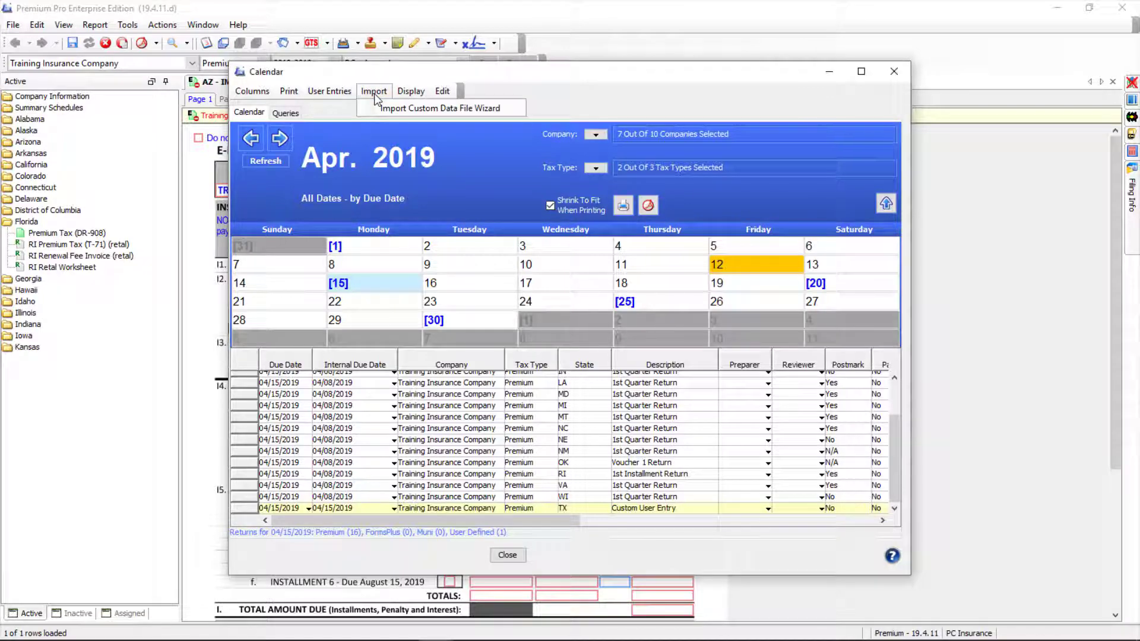
pyautogui.click(406, 110)
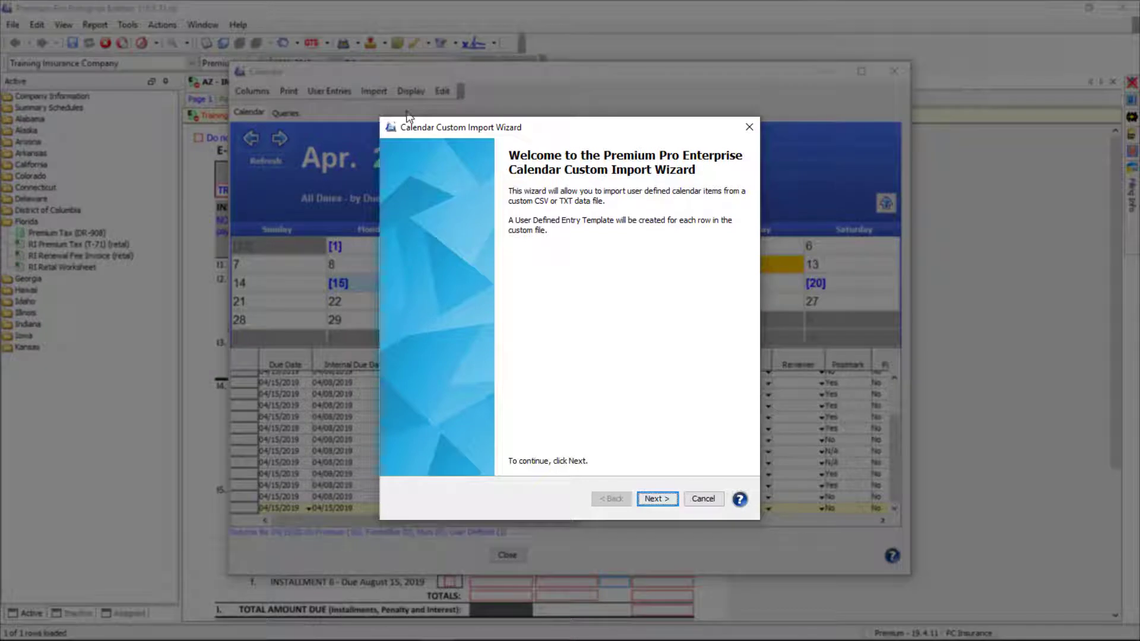
pyautogui.click(655, 499)
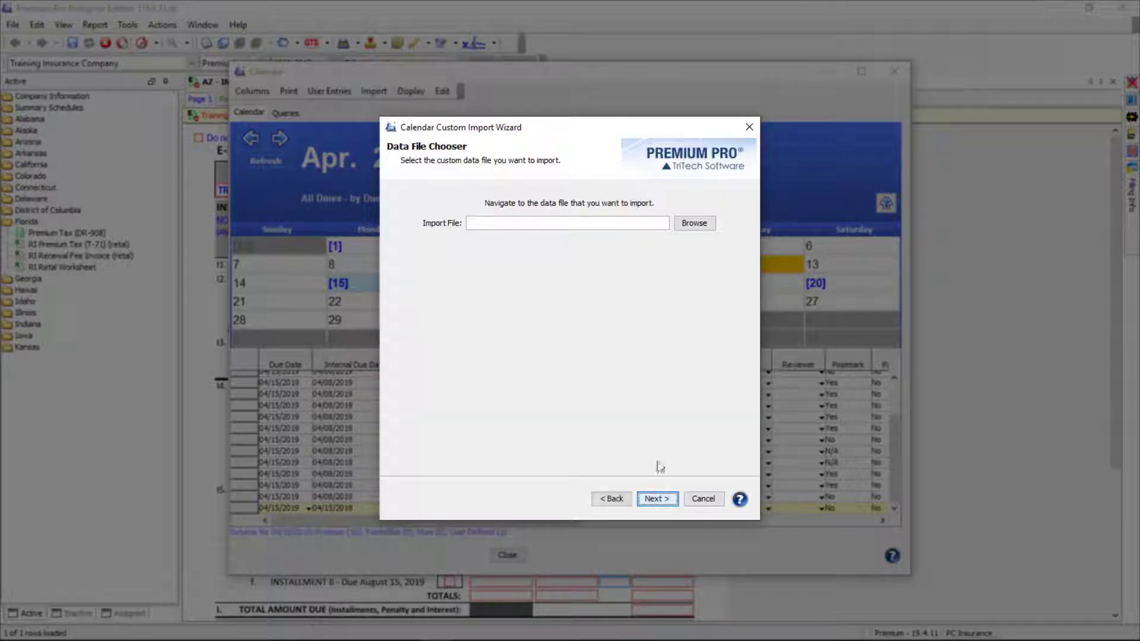
pyautogui.click(694, 223)
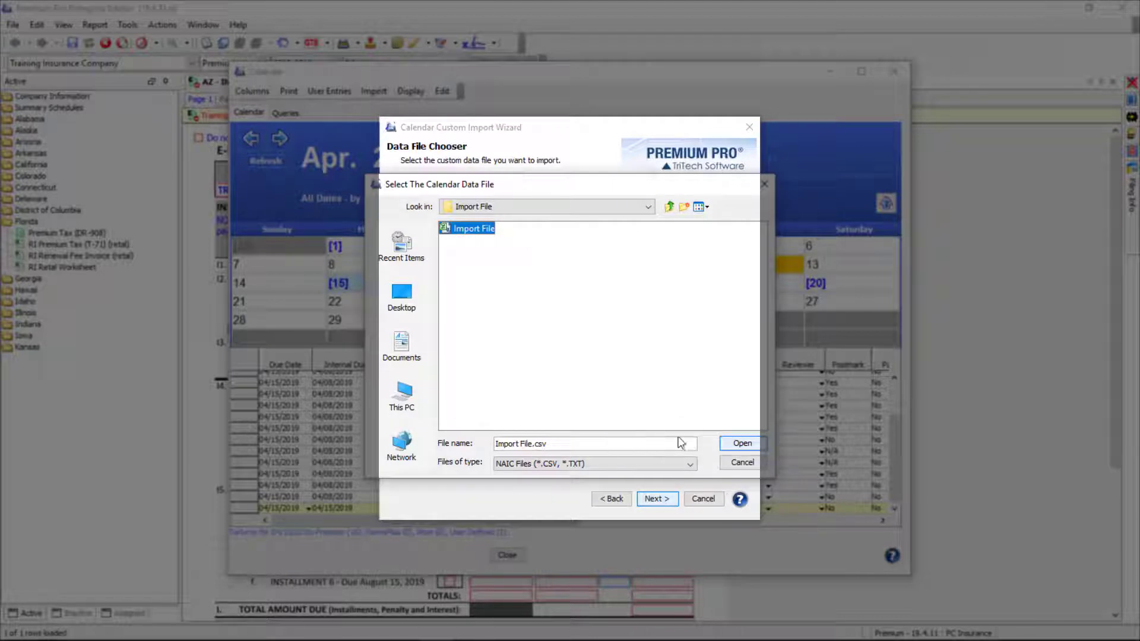
pyautogui.click(741, 444)
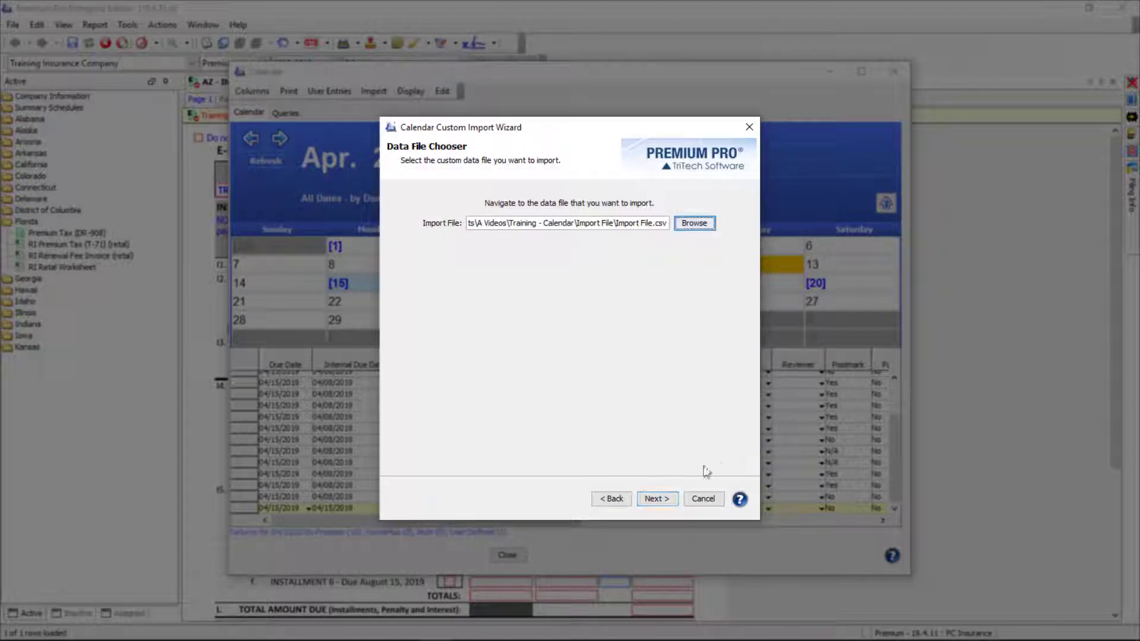
pyautogui.click(654, 499)
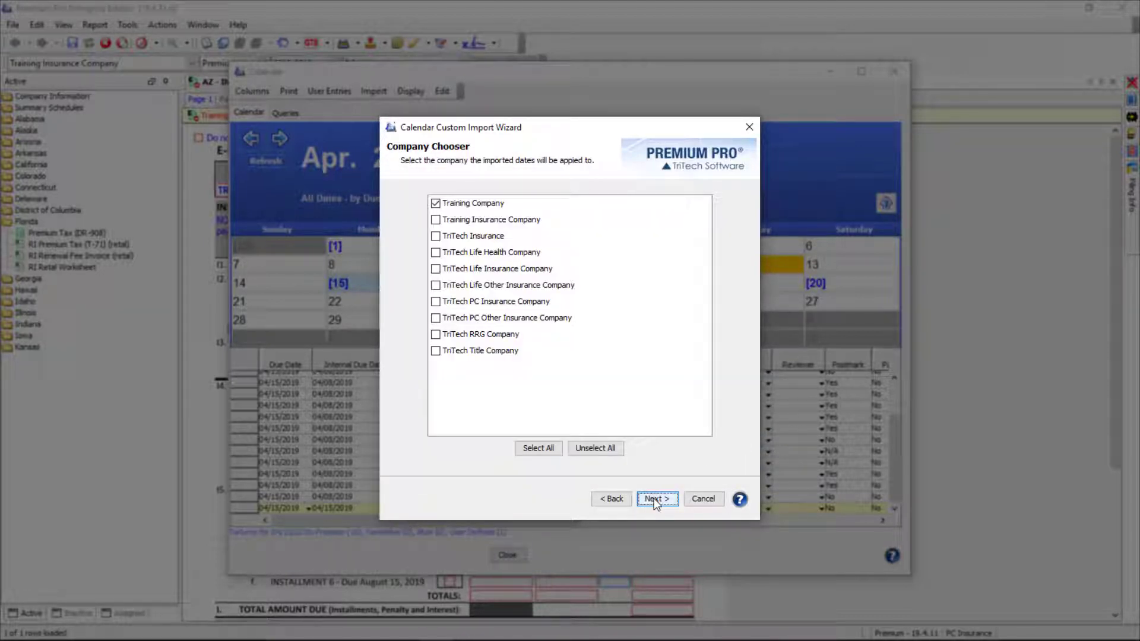
pyautogui.click(654, 498)
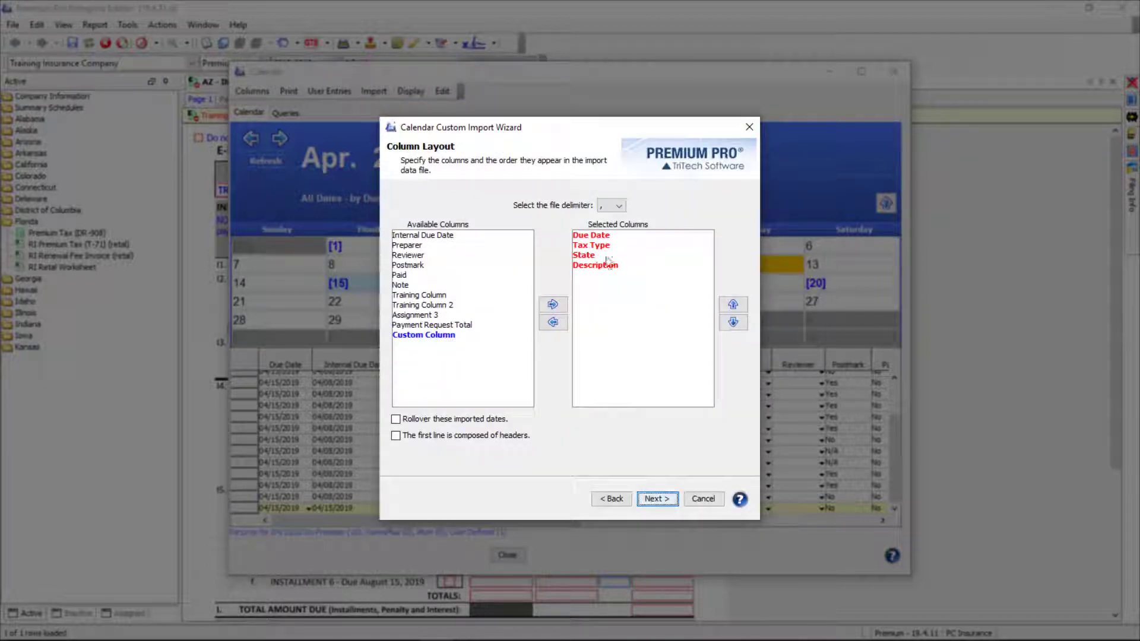
# Keep the comma as the file delimiter and add Preparer to the selected import columns
pyautogui.click(622, 204)
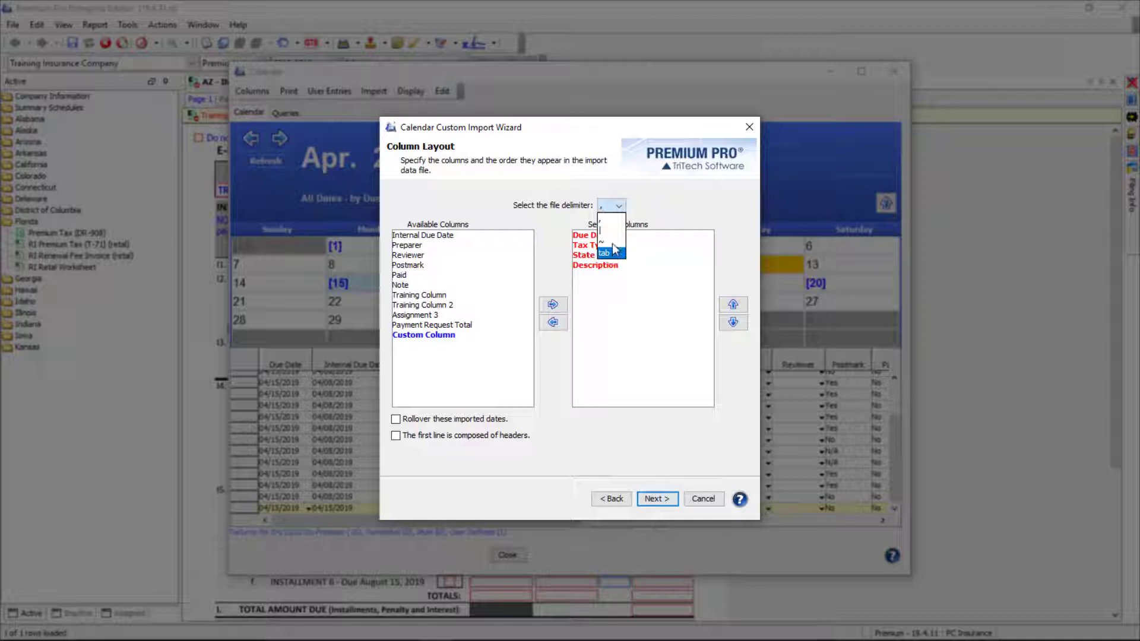
pyautogui.click(661, 208)
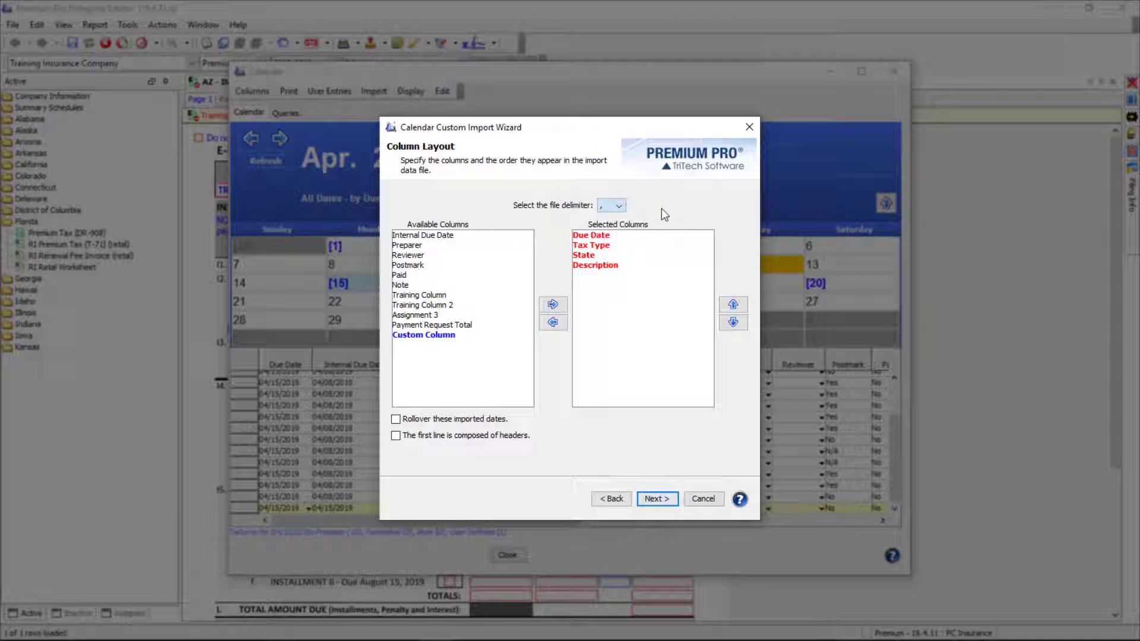
pyautogui.click(416, 246)
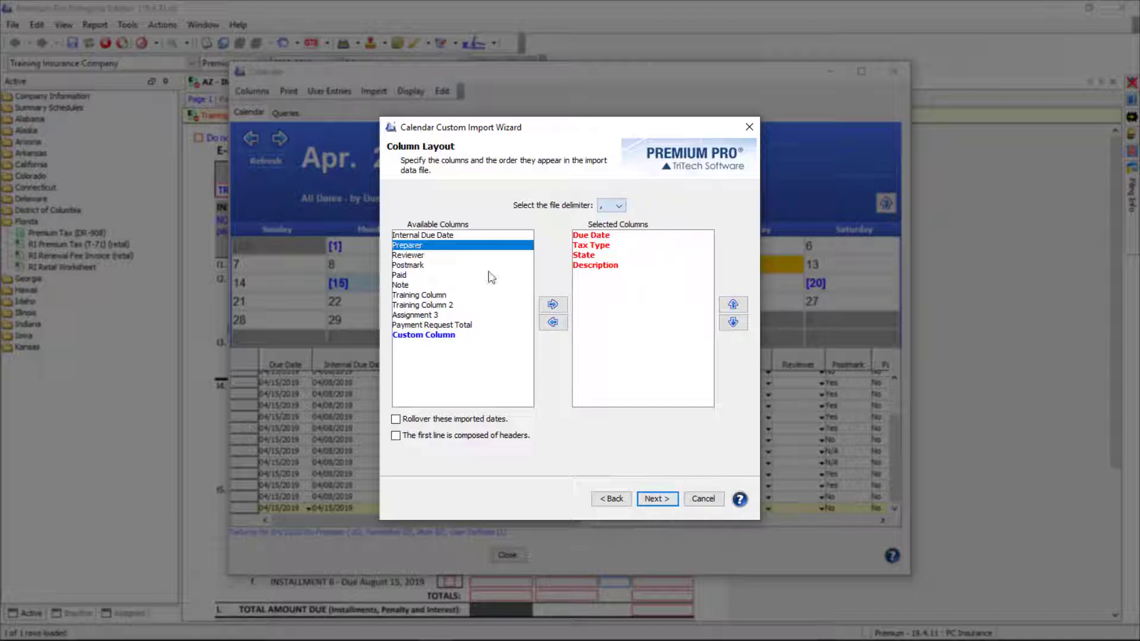
pyautogui.click(553, 304)
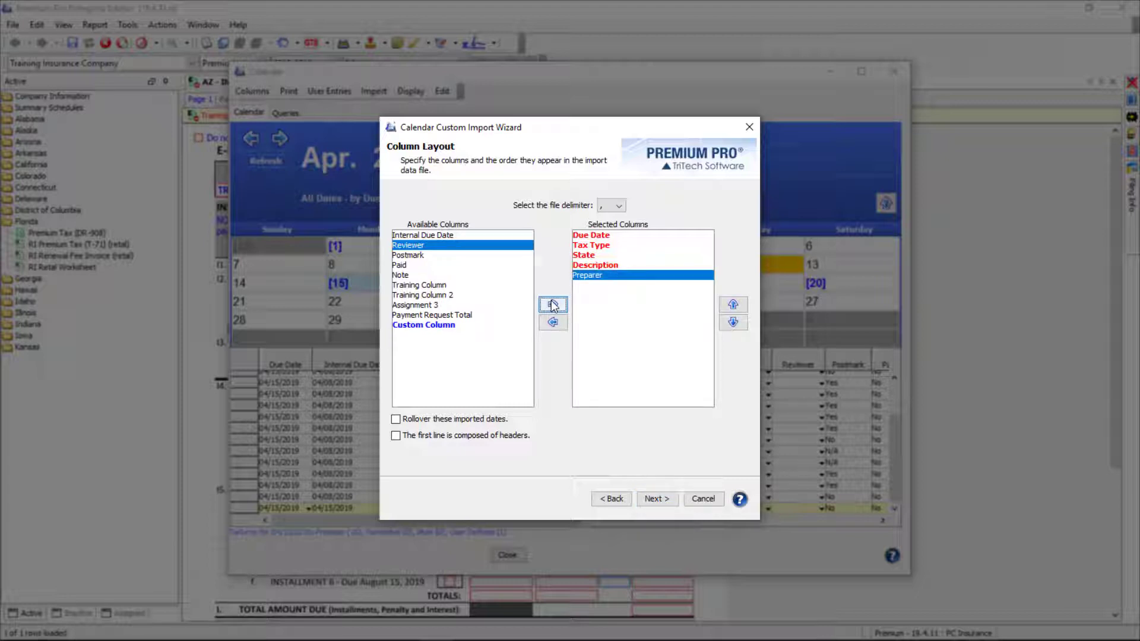
# Keep Preparer ordered after Description and specify that the import file's first line is composed of headers
pyautogui.click(619, 267)
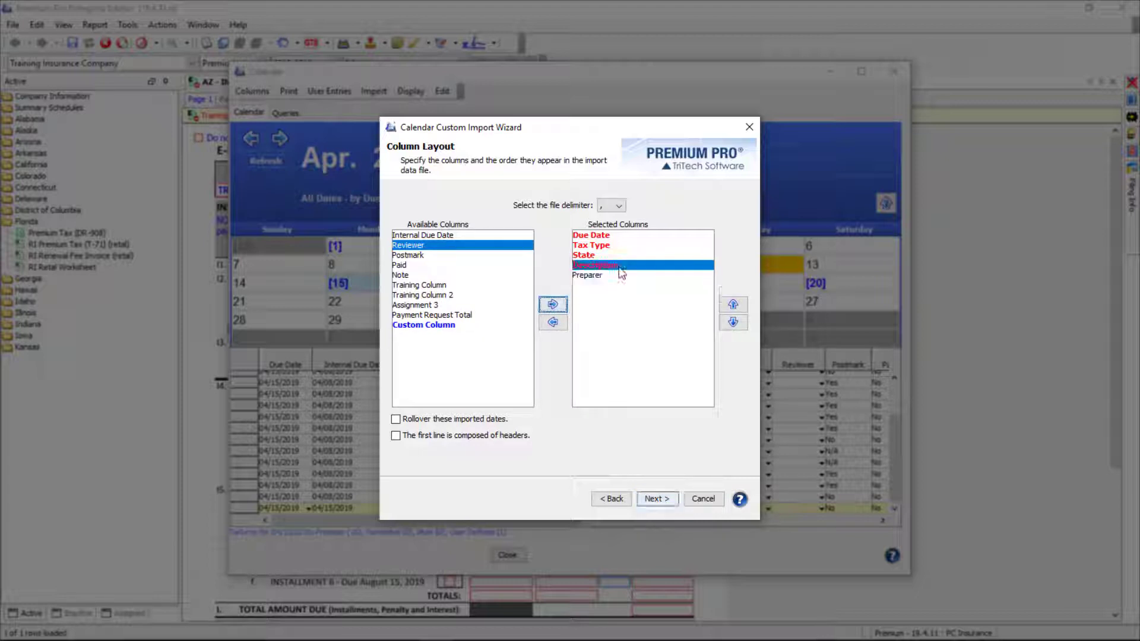
pyautogui.click(618, 256)
pyautogui.click(614, 276)
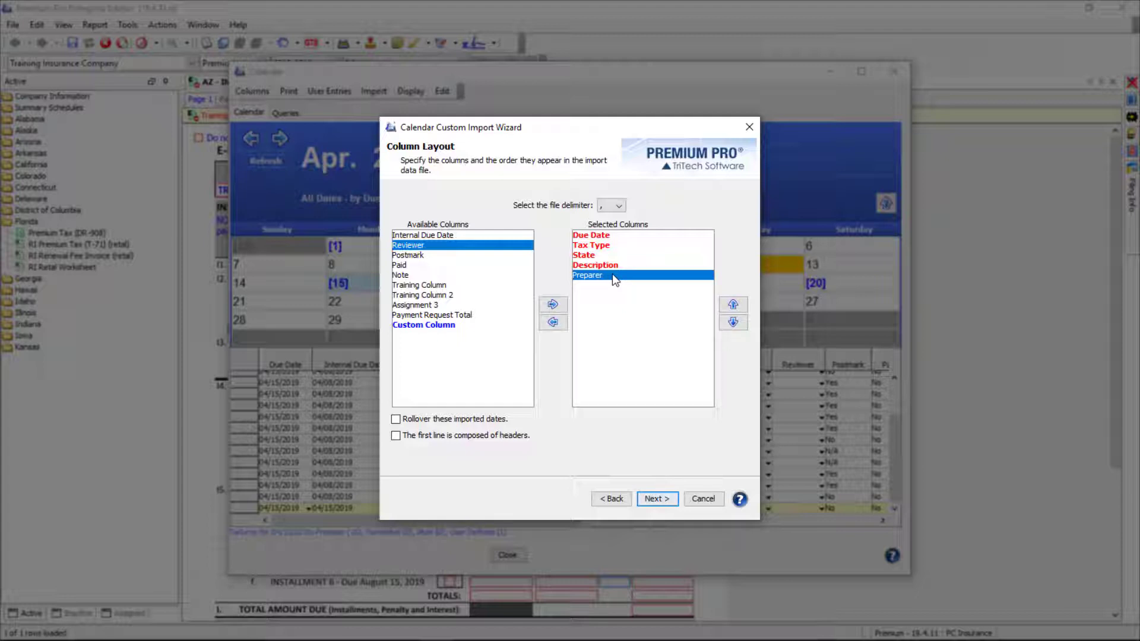
pyautogui.click(733, 306)
pyautogui.click(734, 323)
pyautogui.click(473, 440)
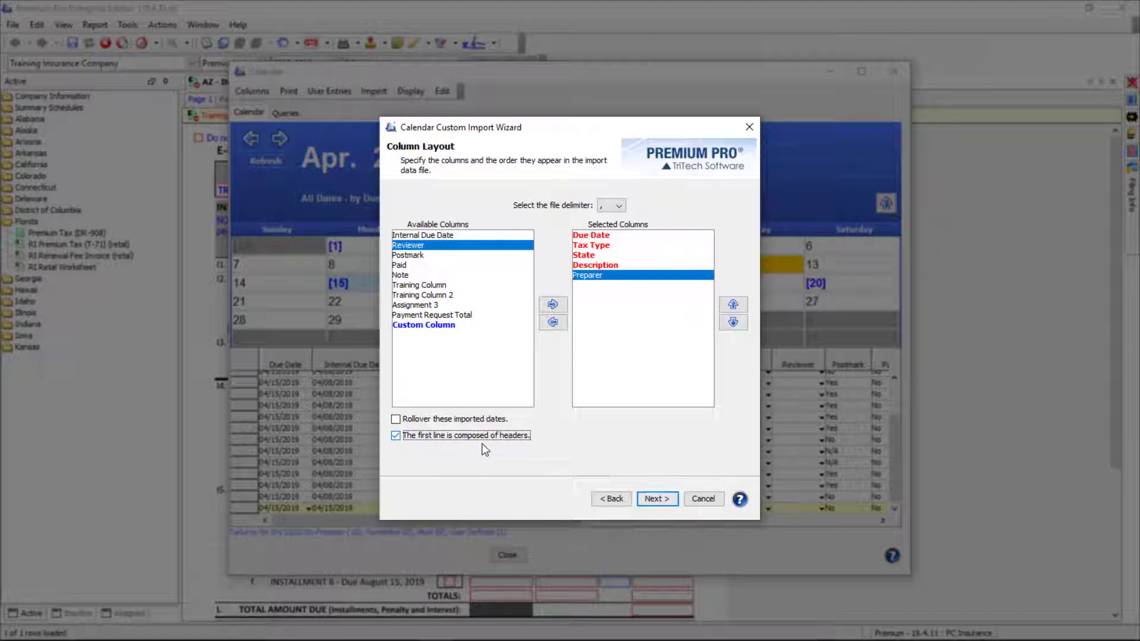
pyautogui.click(656, 497)
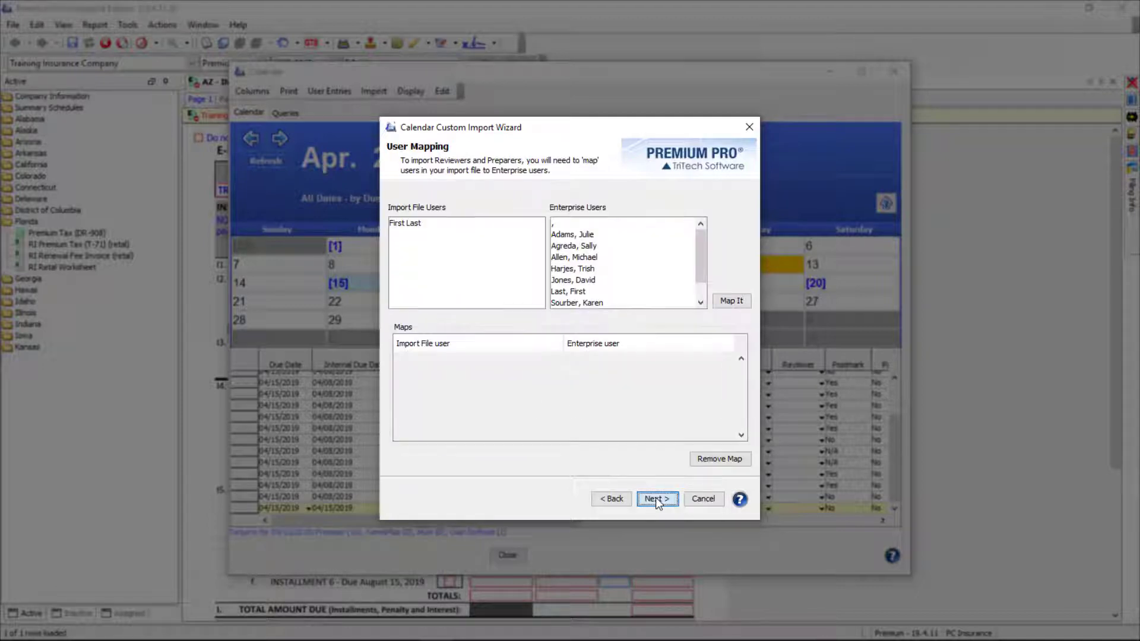
# Map the import file's user to the matching enterprise user and complete the import
pyautogui.click(449, 225)
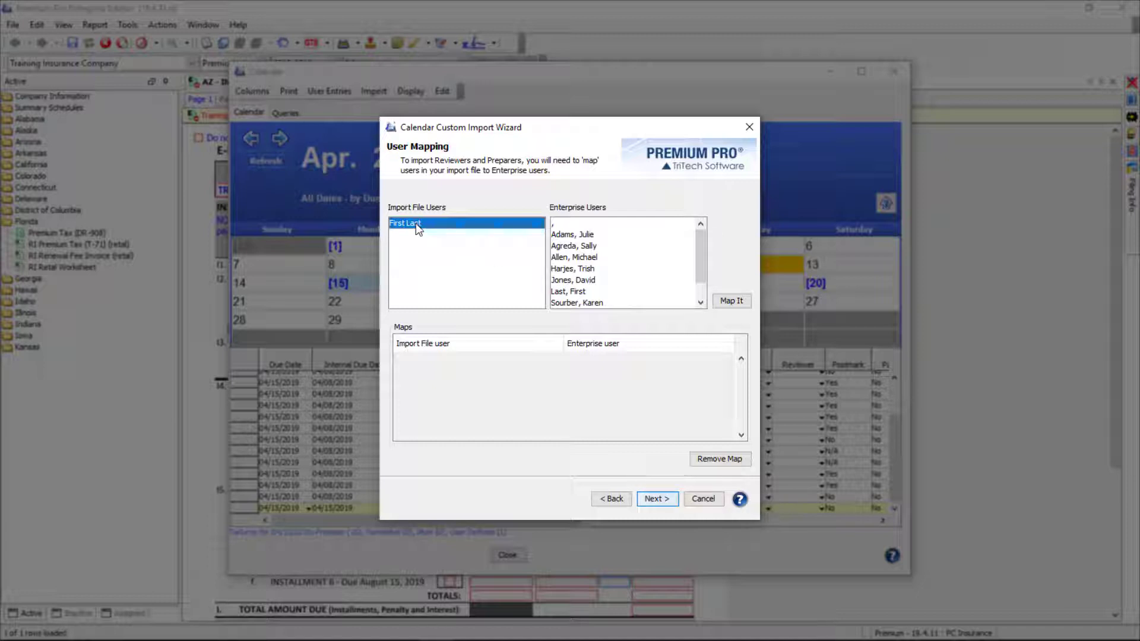
pyautogui.click(574, 292)
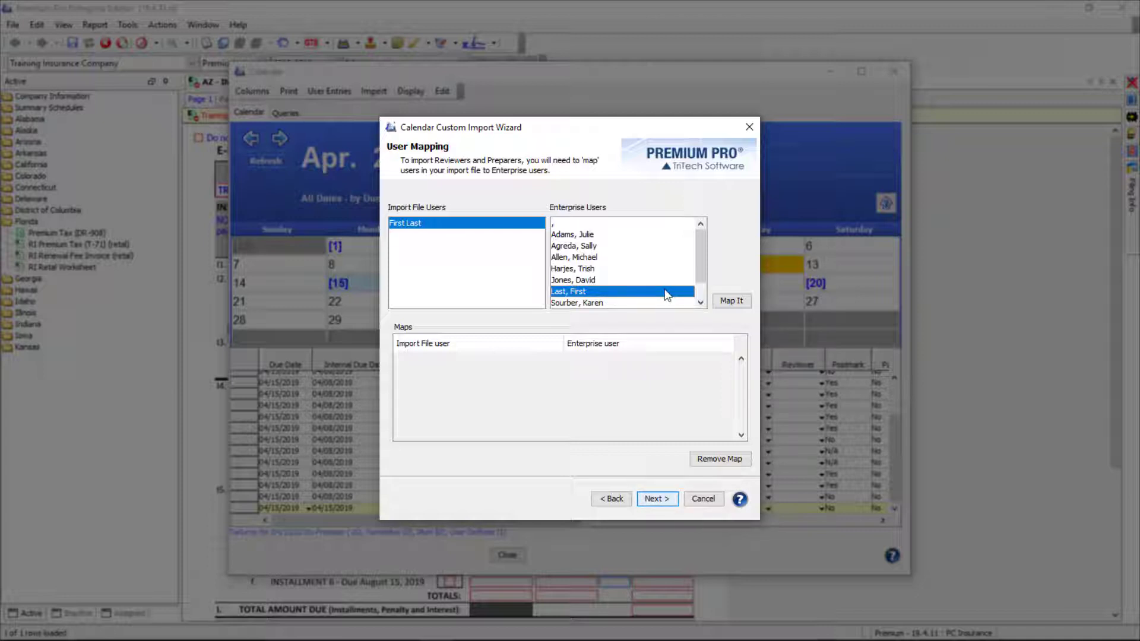
pyautogui.click(736, 303)
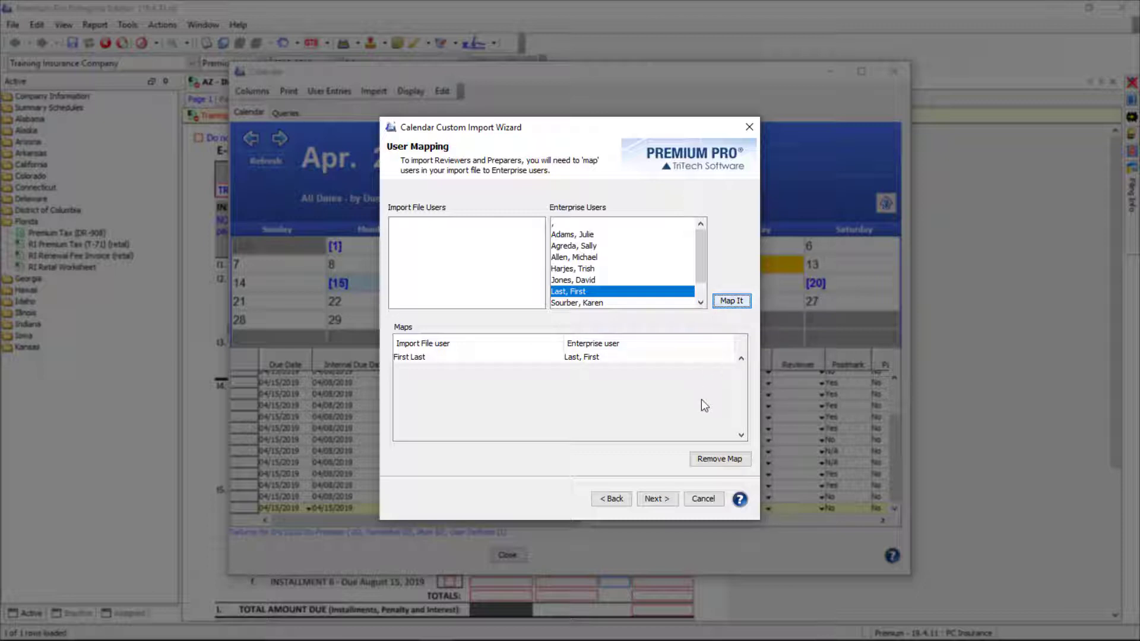
pyautogui.click(647, 499)
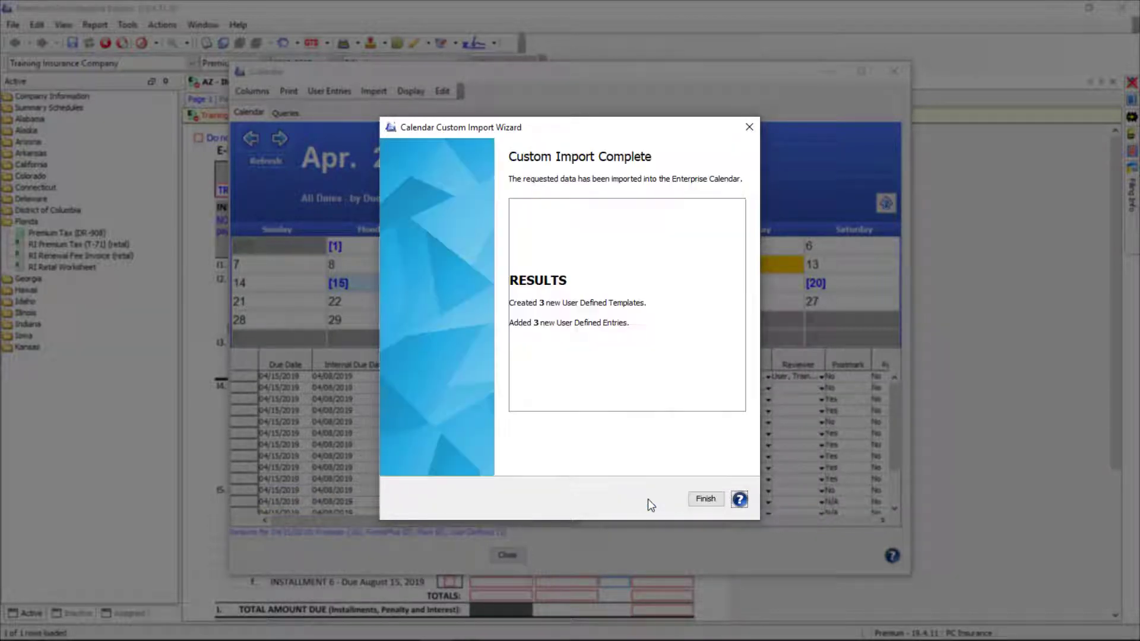
pyautogui.click(691, 502)
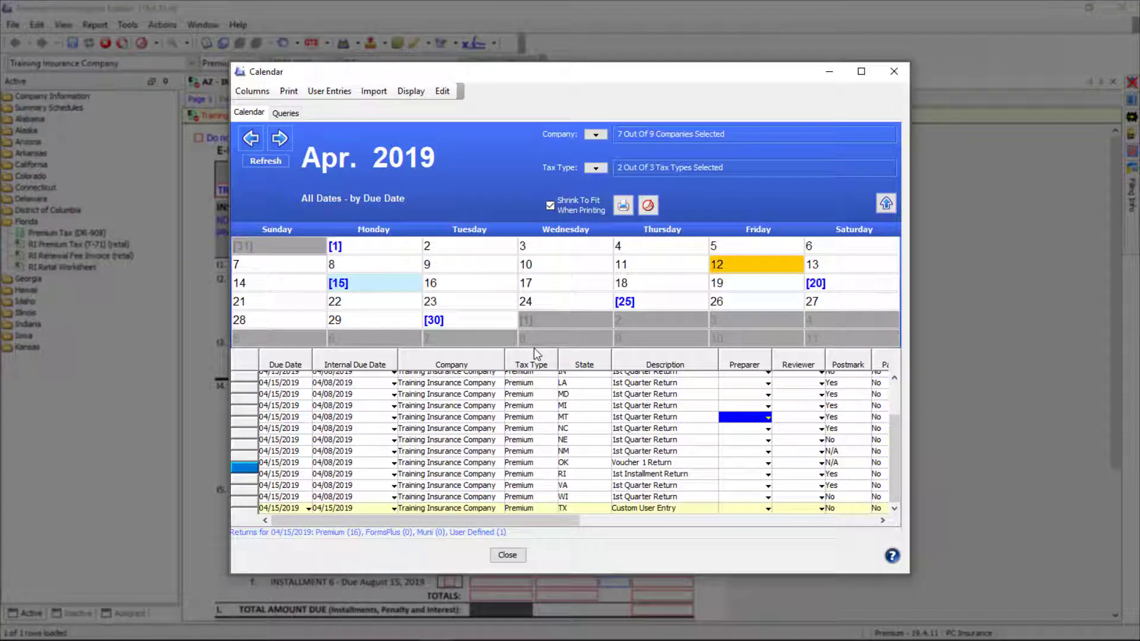
# Switch the calendar to reminder mode and view the reminder periods from several mid-April dates, ending on April 15
pyautogui.click(409, 92)
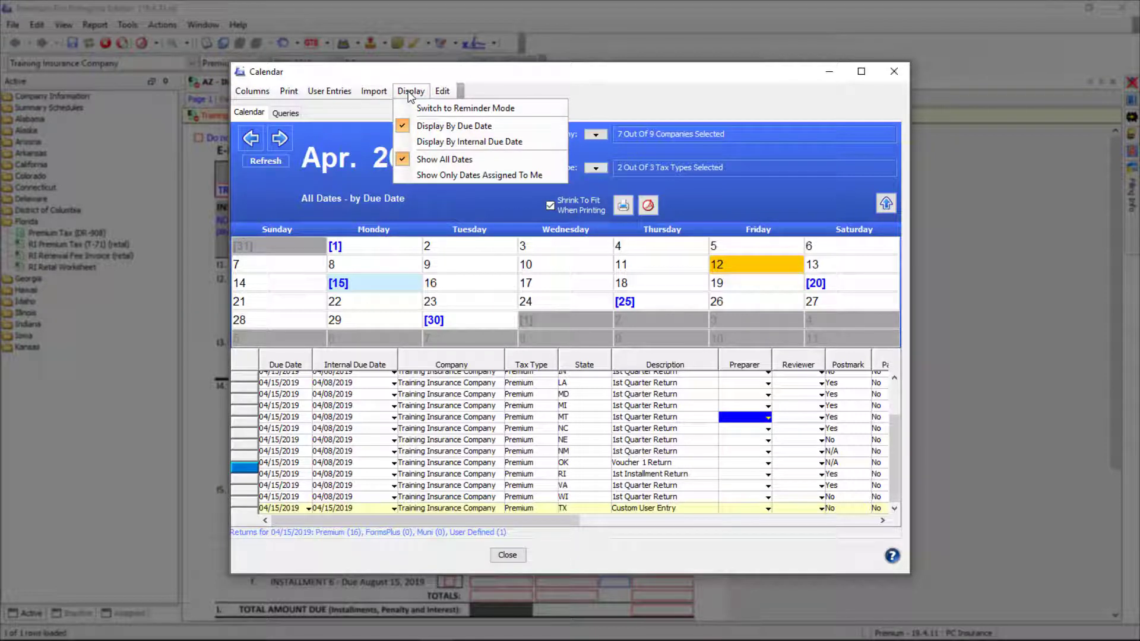
pyautogui.click(414, 108)
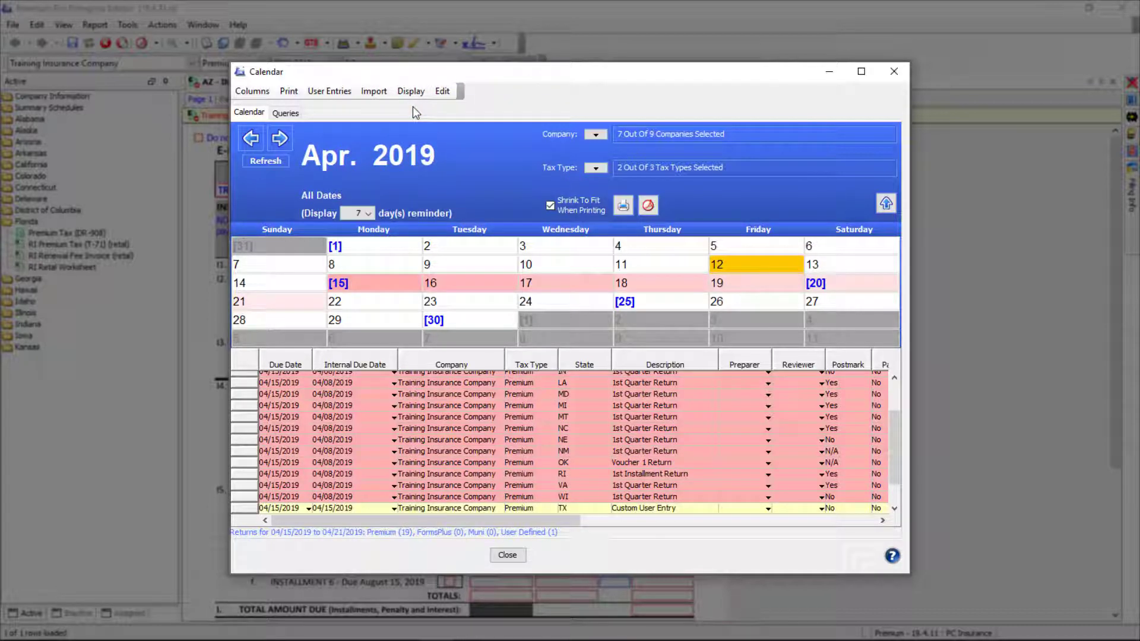
pyautogui.click(280, 284)
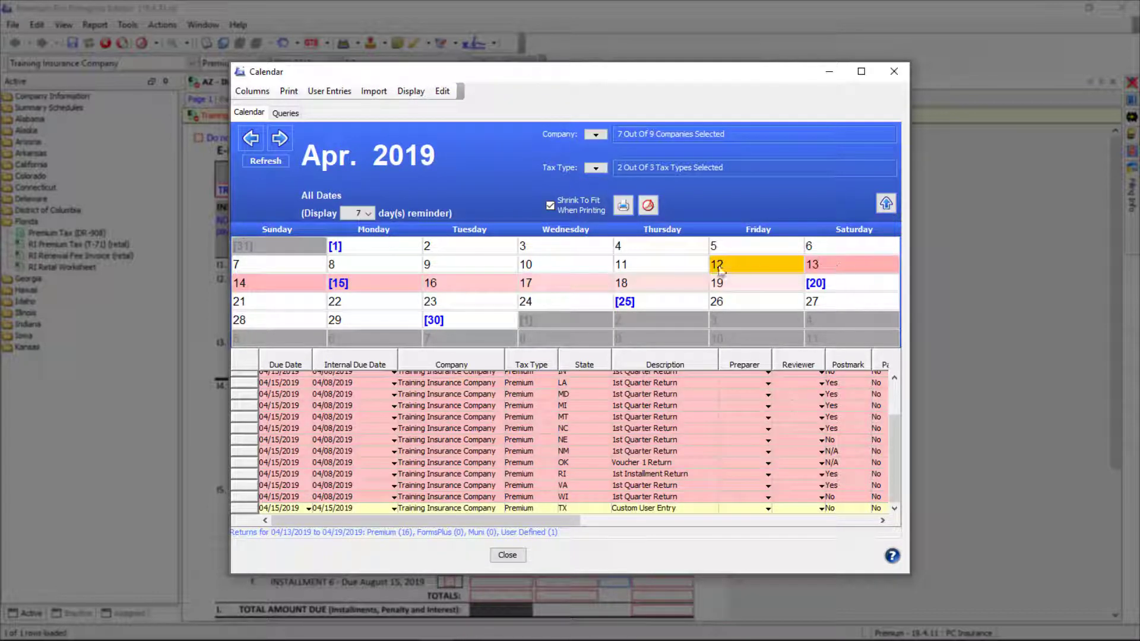
pyautogui.click(677, 271)
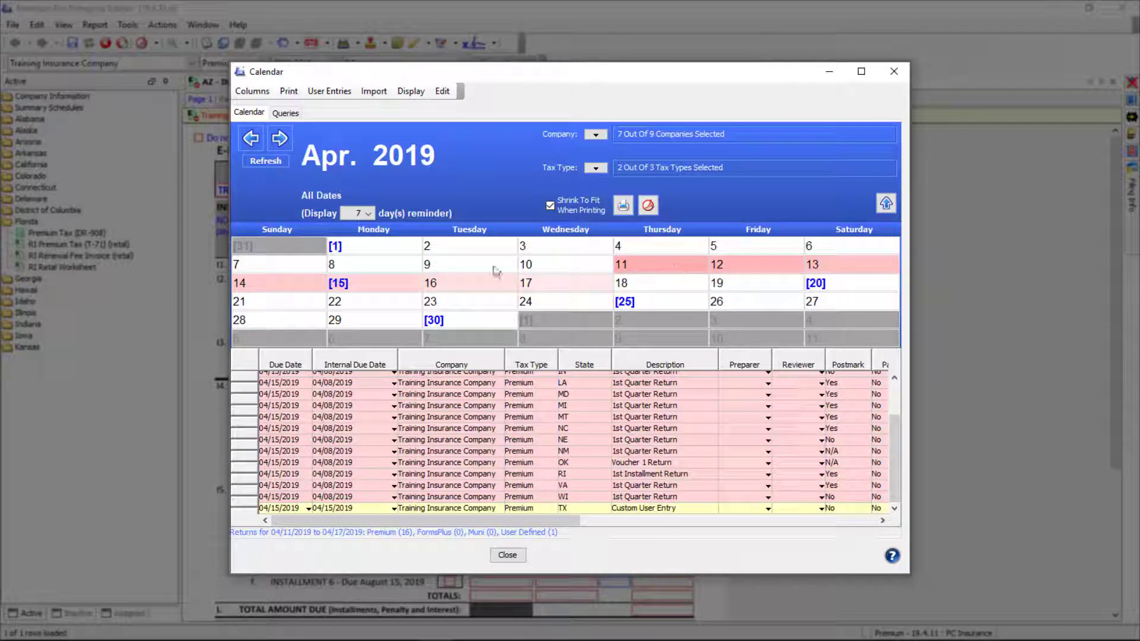
pyautogui.click(311, 284)
pyautogui.click(357, 284)
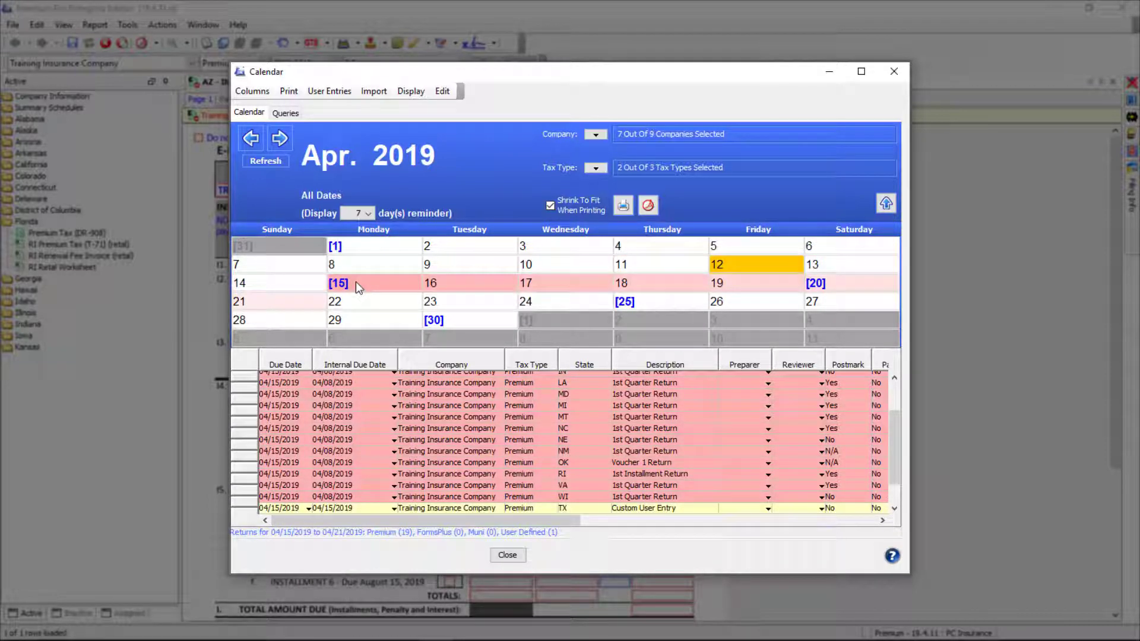
# Set the reminder period to 6 days, and return it to 7 days
pyautogui.click(368, 213)
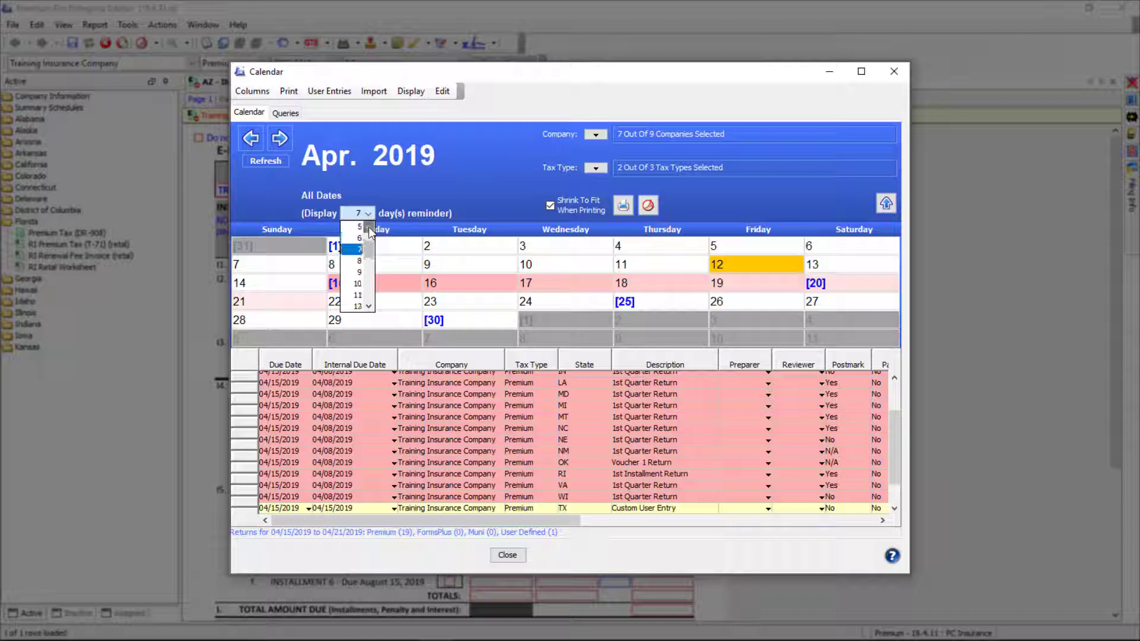
pyautogui.click(358, 227)
pyautogui.click(375, 214)
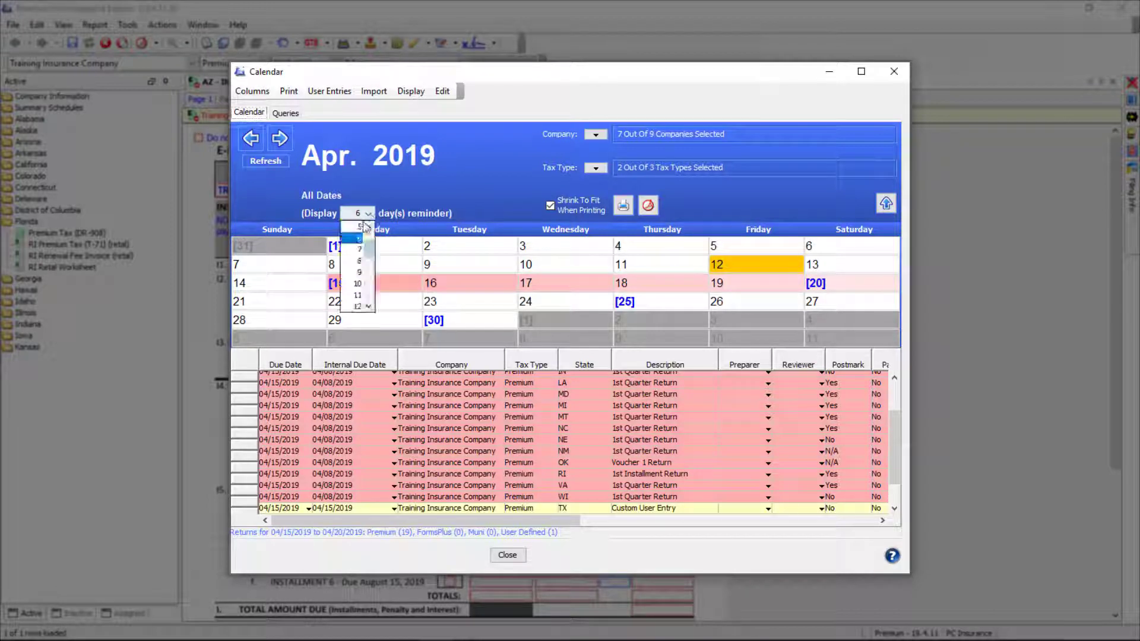
pyautogui.click(356, 246)
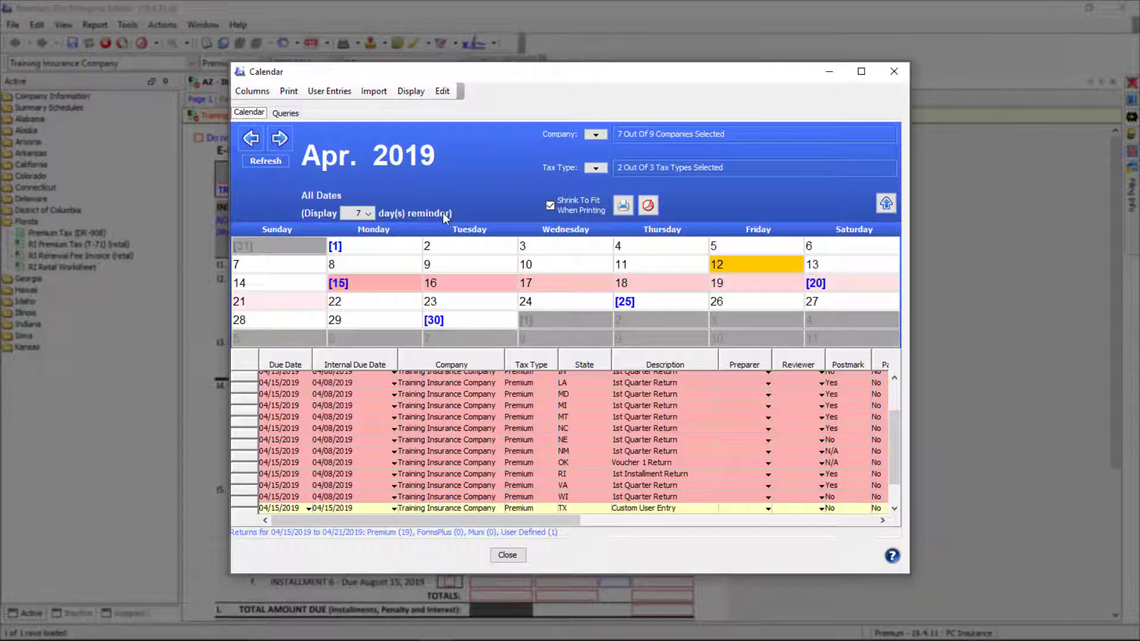
# Examine the 7-day reminder returns starting from different mid-April dates, ending with April 19
pyautogui.click(458, 284)
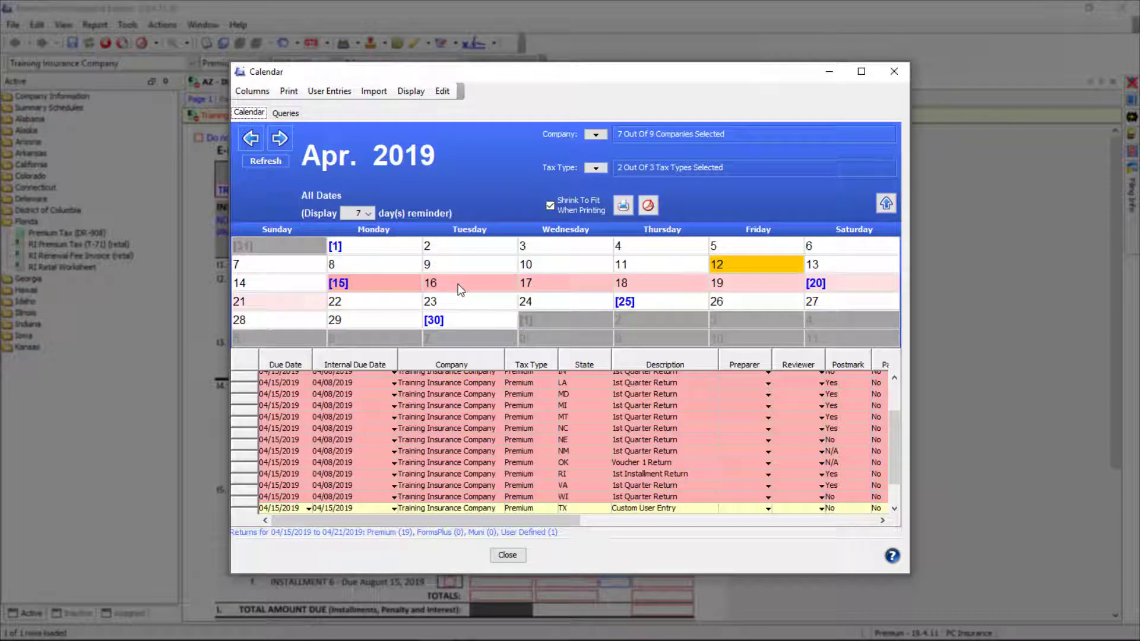
pyautogui.click(363, 283)
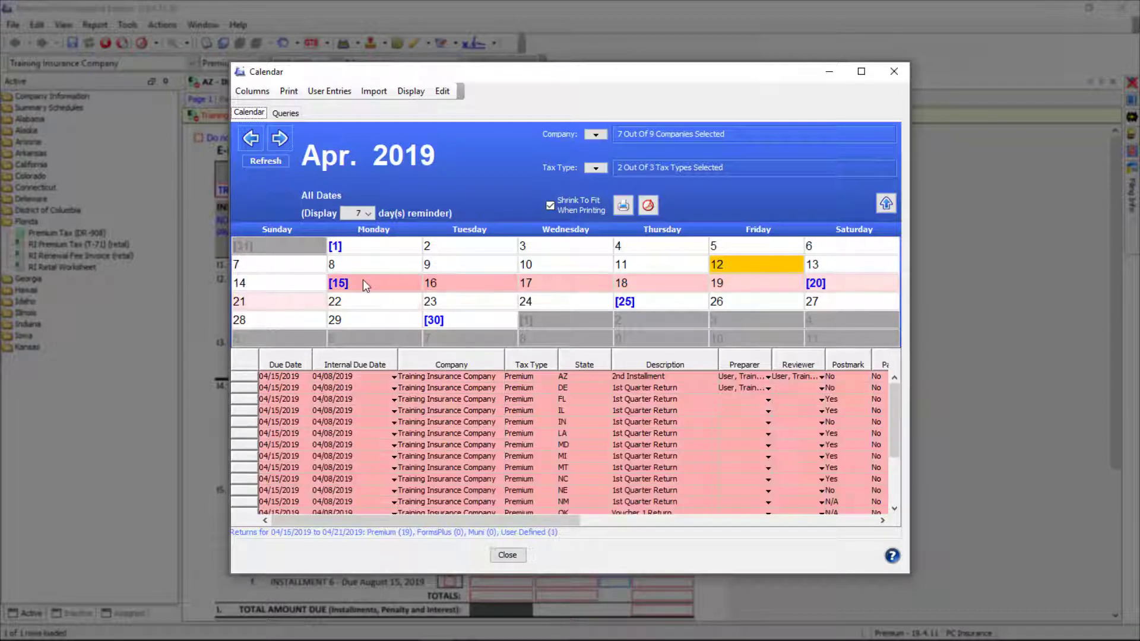
pyautogui.click(306, 280)
pyautogui.click(824, 268)
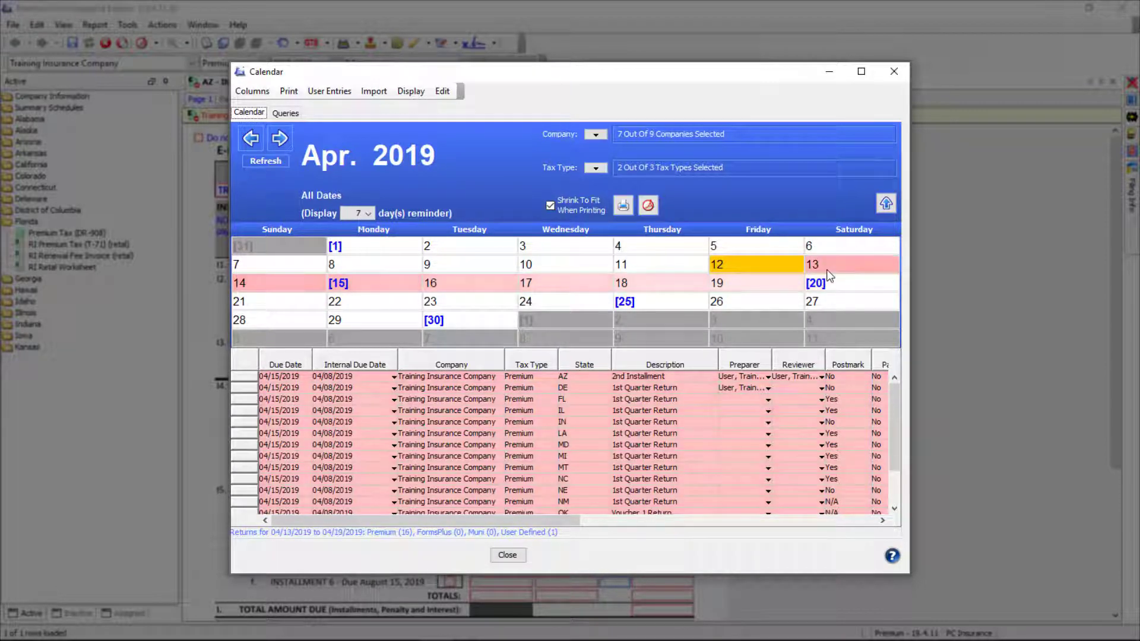
pyautogui.click(762, 270)
pyautogui.click(715, 282)
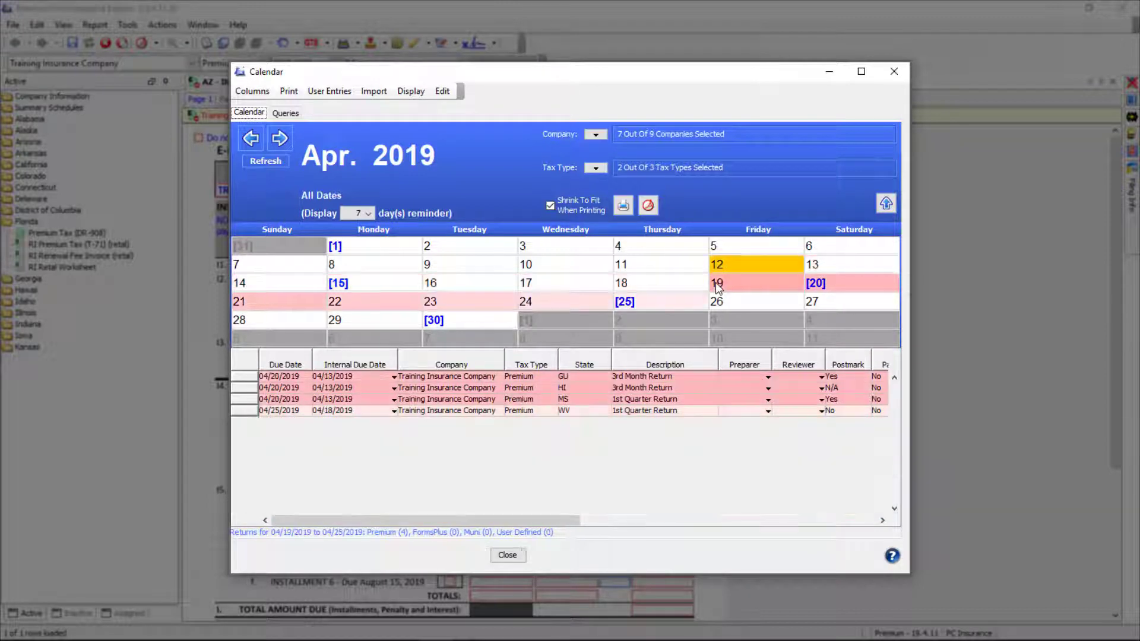
# View the 7-day reminder returns starting from April 8 and April 14, looking through the full April 14 list
pyautogui.click(369, 262)
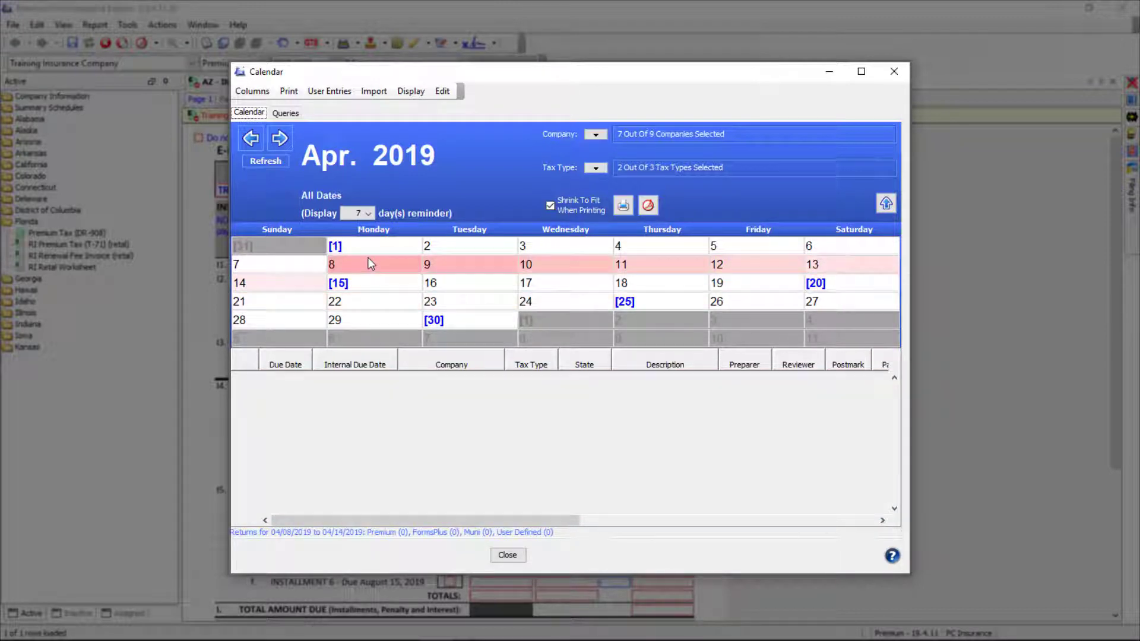
pyautogui.click(288, 284)
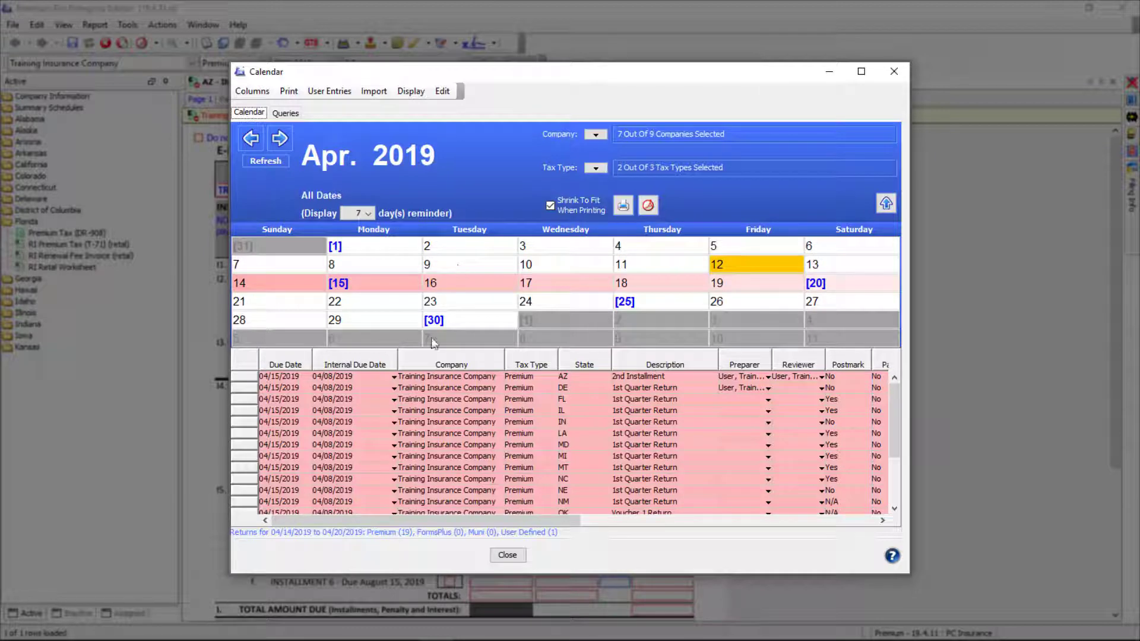
pyautogui.scroll(-1, 897, 421)
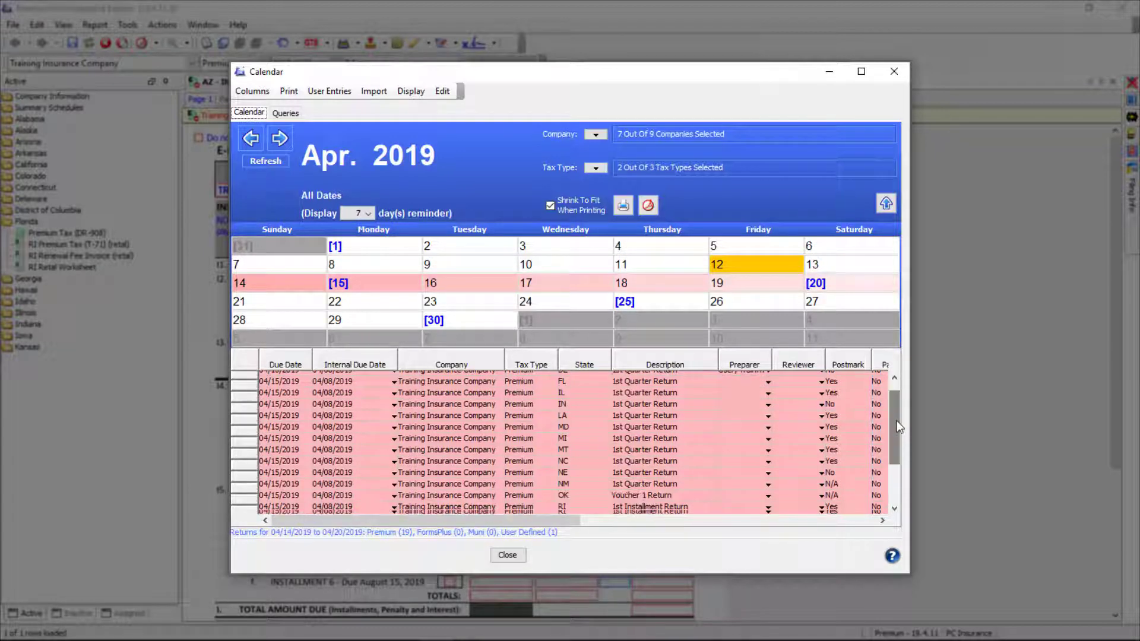
pyautogui.scroll(2, 897, 420)
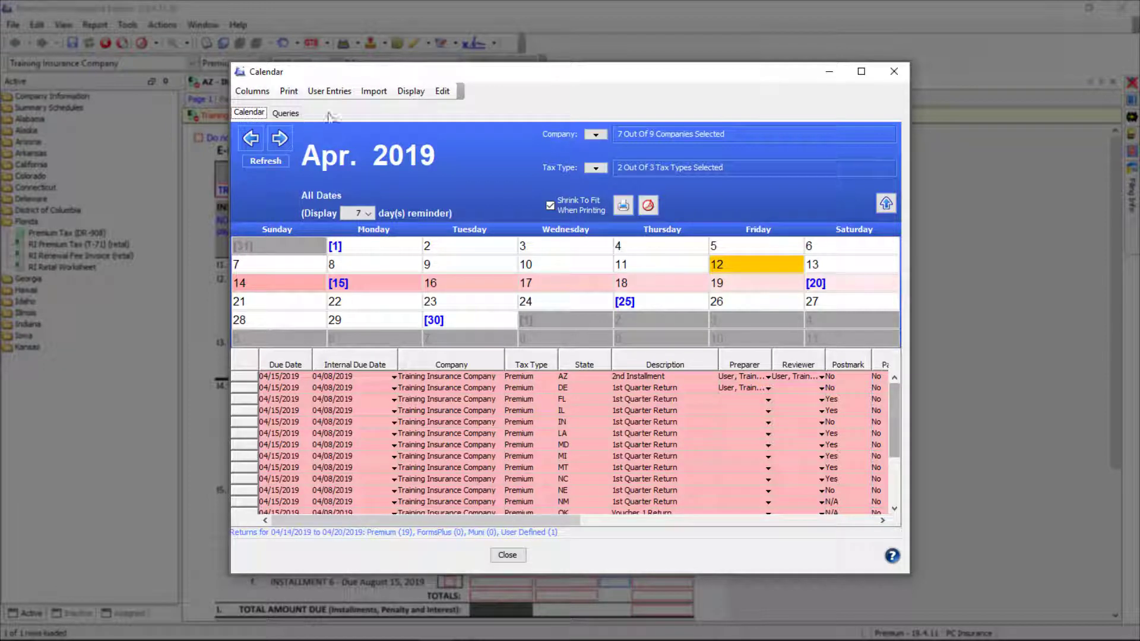
# Switch the calendar out of reminder mode to display by due date, change it to internal due date, and show April 15
pyautogui.click(411, 91)
pyautogui.click(454, 125)
pyautogui.click(411, 91)
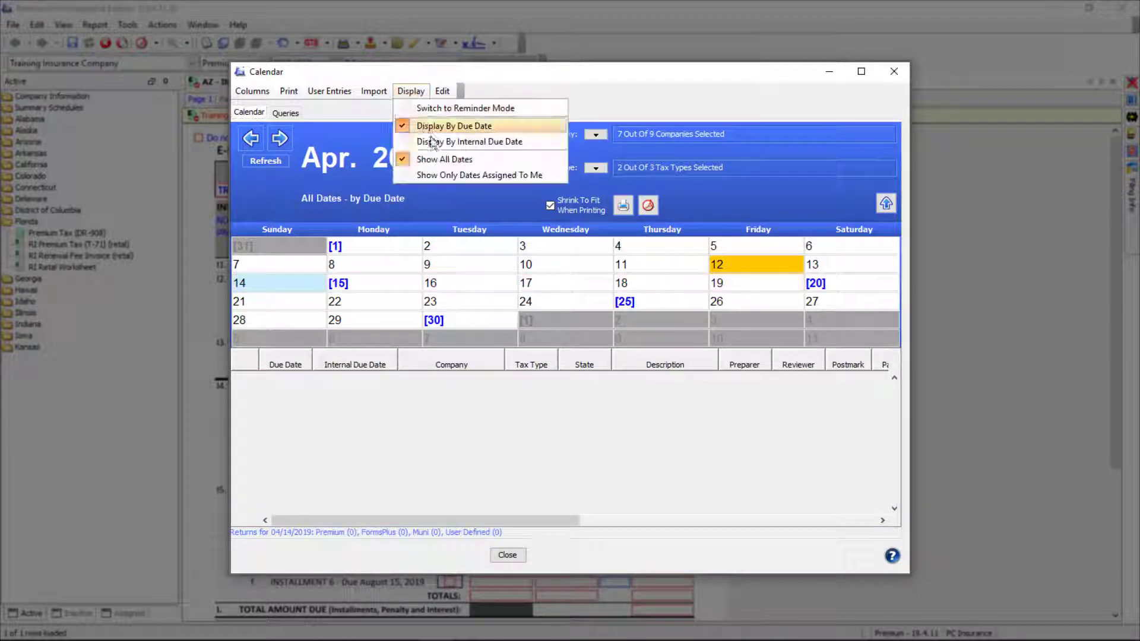
pyautogui.click(433, 143)
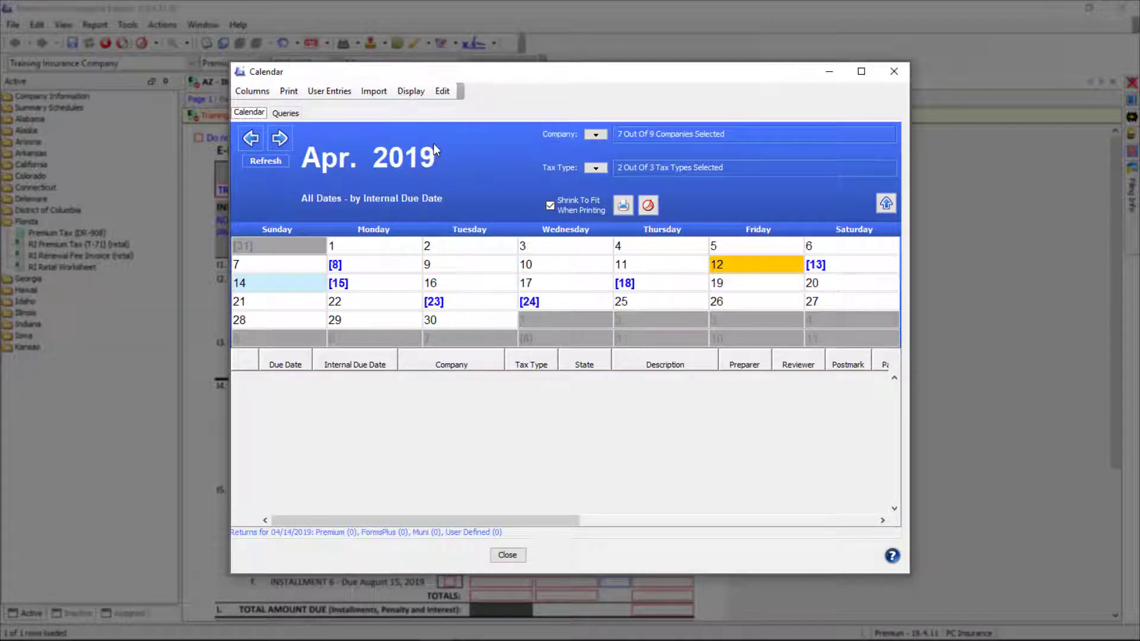
pyautogui.click(358, 287)
# Compare April 15 displayed by due date with April 8 displayed by internal due date
pyautogui.click(411, 91)
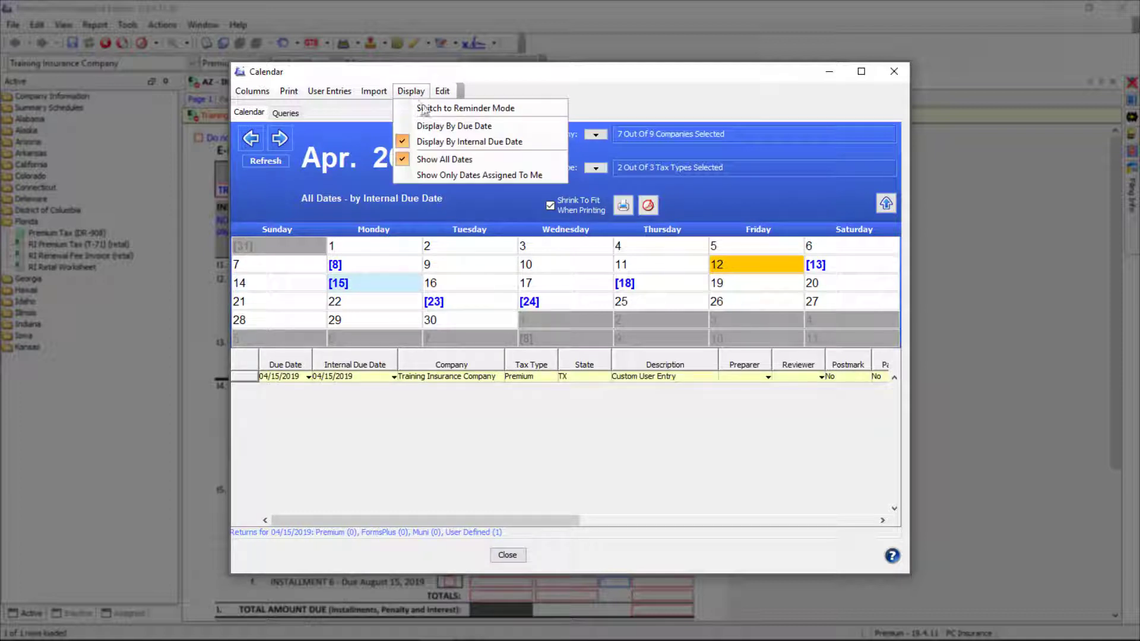
pyautogui.click(451, 127)
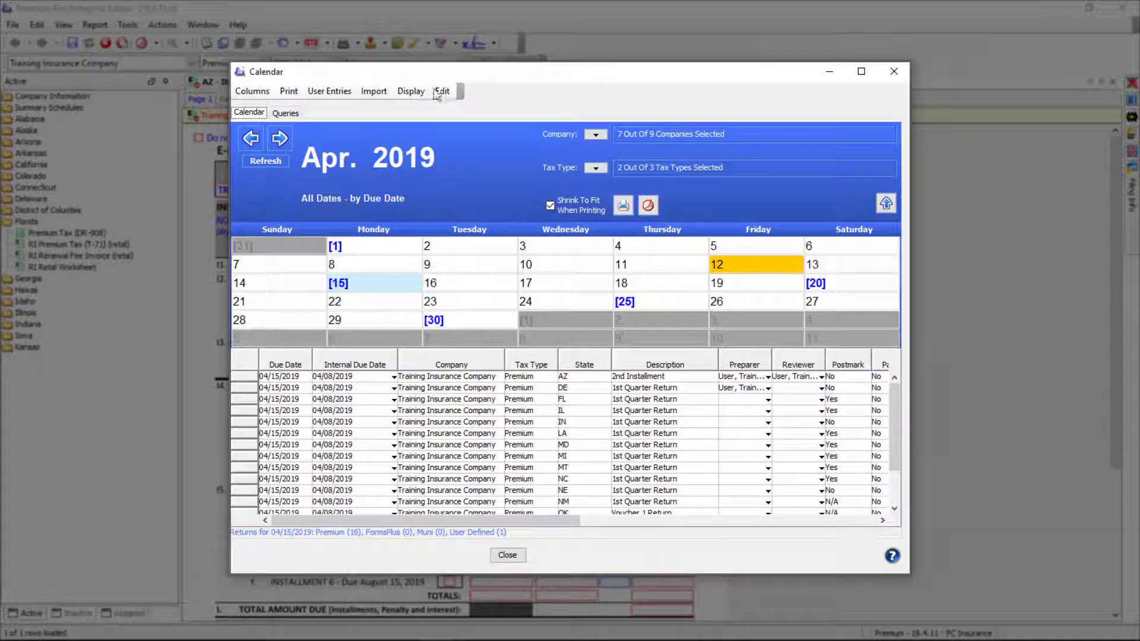
pyautogui.click(413, 89)
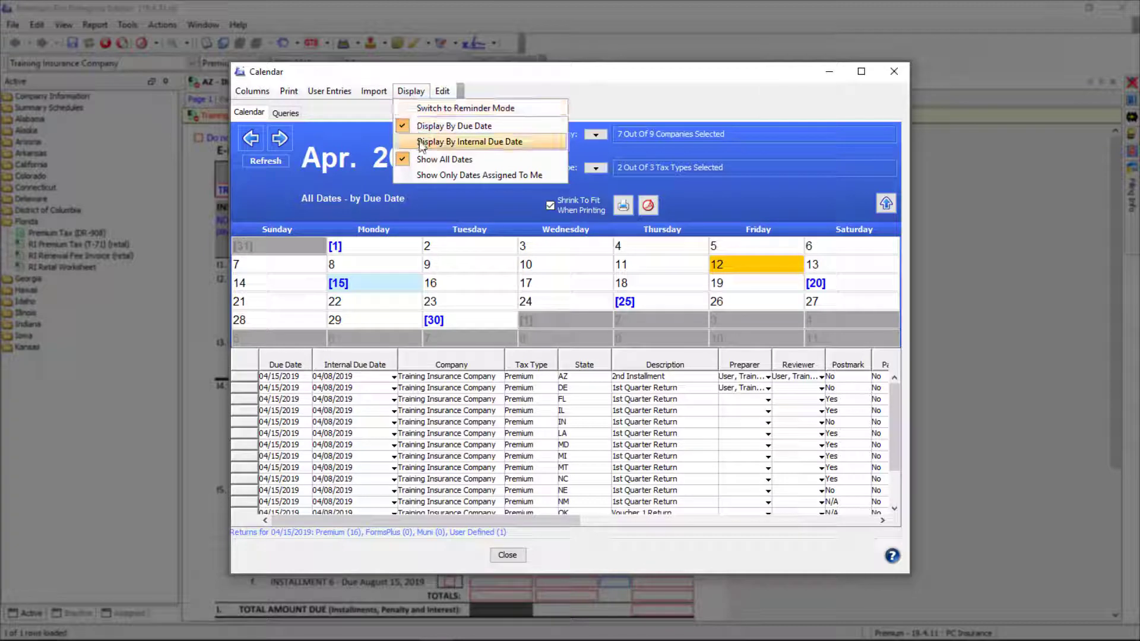
pyautogui.click(421, 142)
pyautogui.click(371, 265)
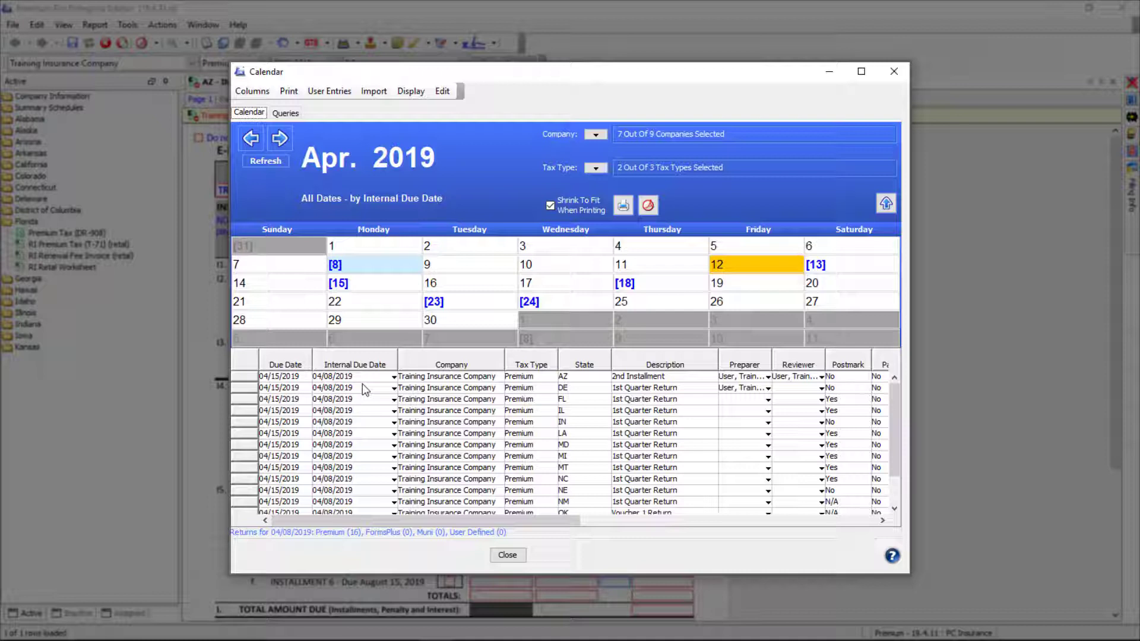
# Limit the calendar to only the dates assigned to the current user, and restore the display of all dates
pyautogui.click(411, 91)
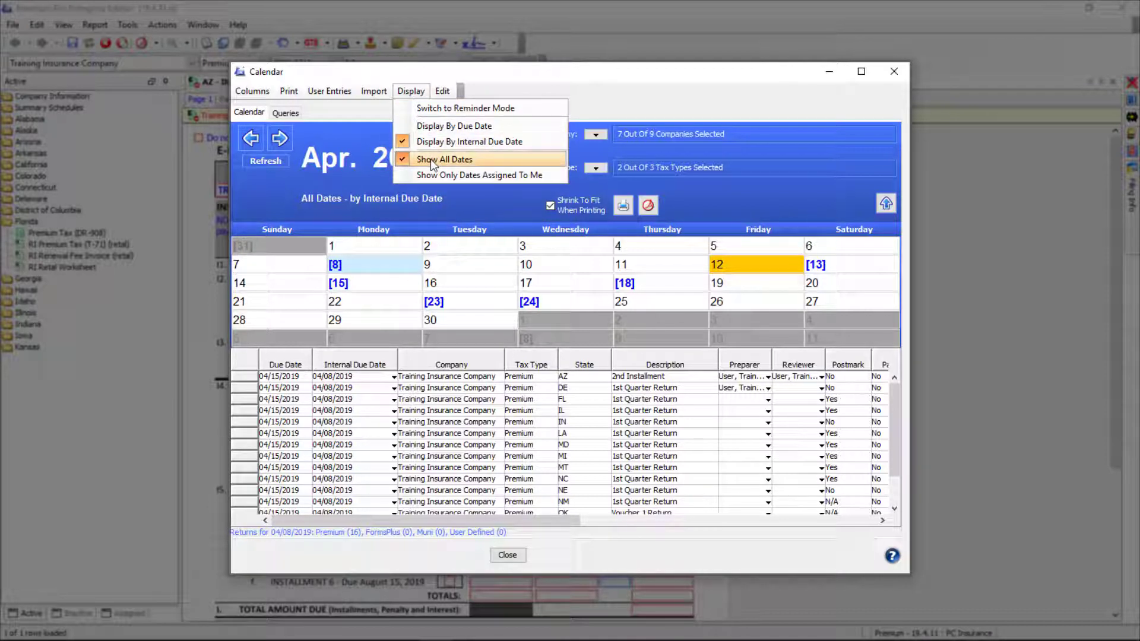
pyautogui.click(430, 174)
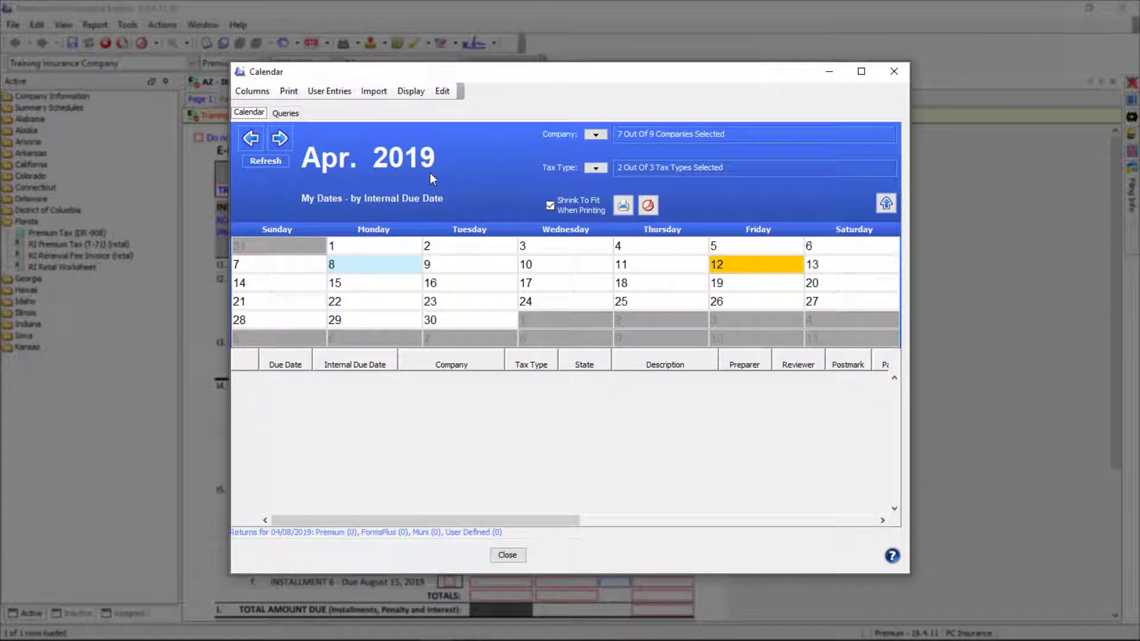
pyautogui.click(411, 91)
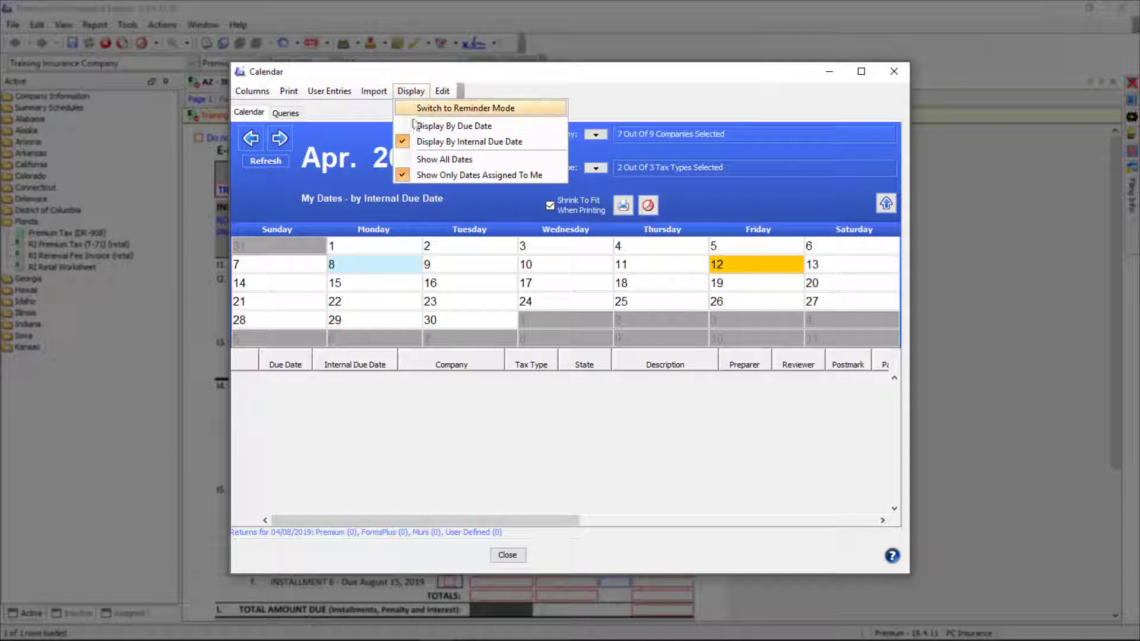
pyautogui.click(432, 161)
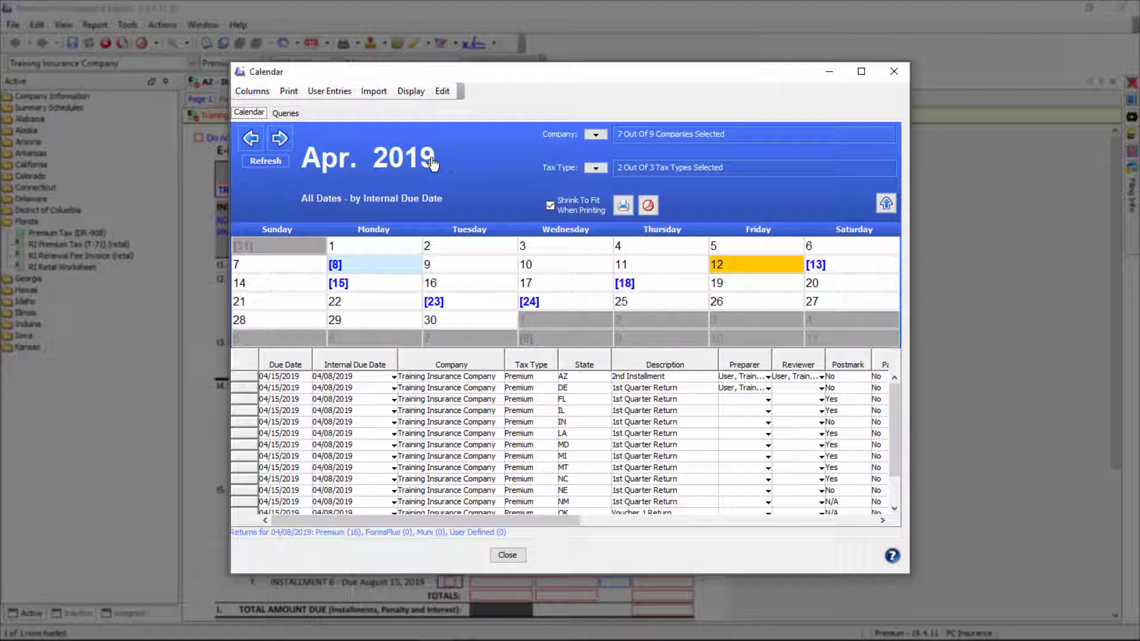
pyautogui.click(412, 92)
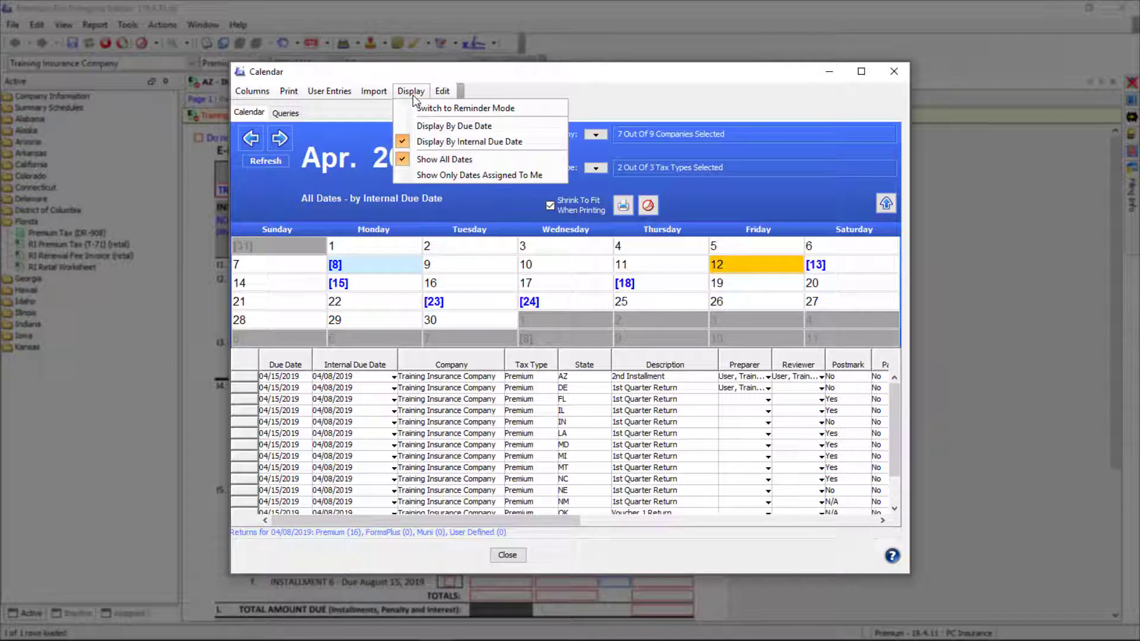
pyautogui.click(412, 92)
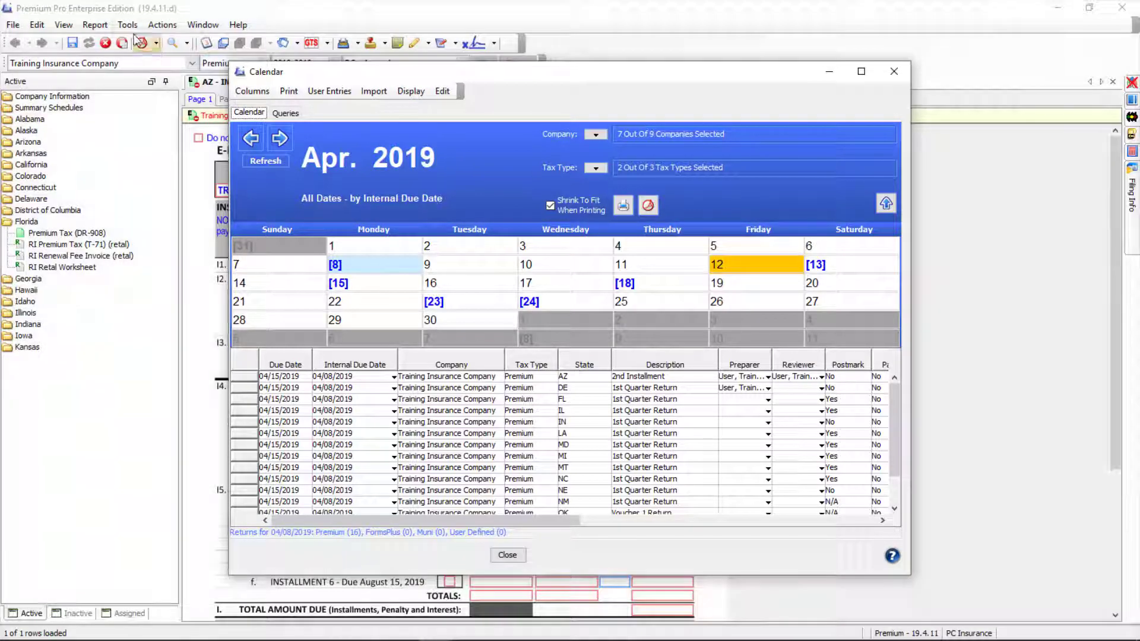
# Open the program options to view the user setting for opening calendar reminders on starting, and cancel without changes
pyautogui.click(129, 26)
pyautogui.click(152, 75)
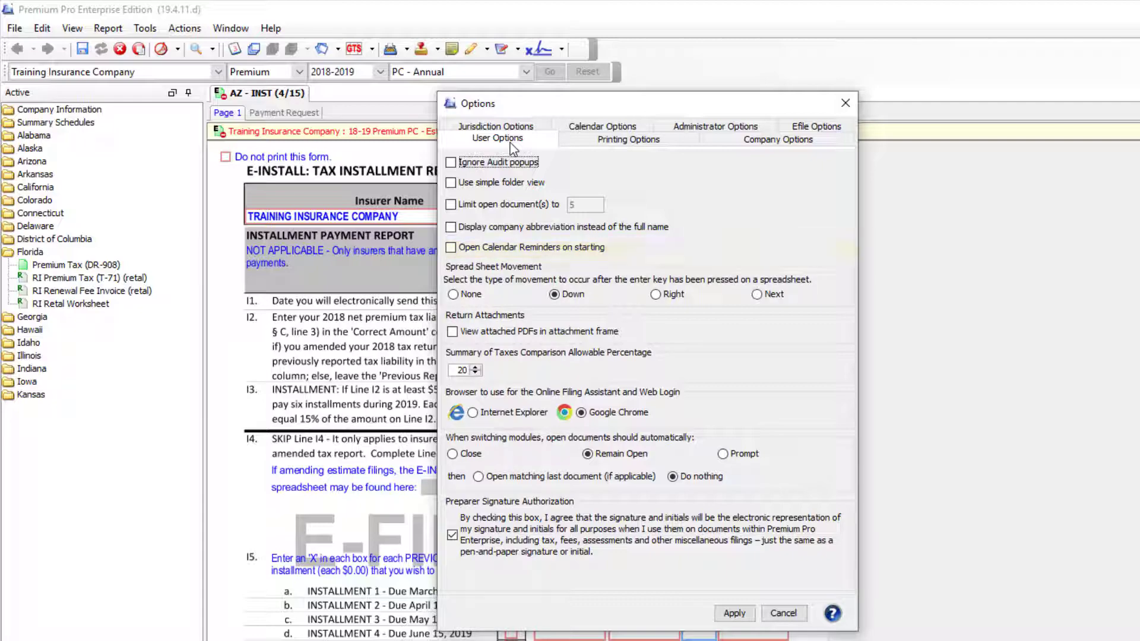
pyautogui.click(784, 613)
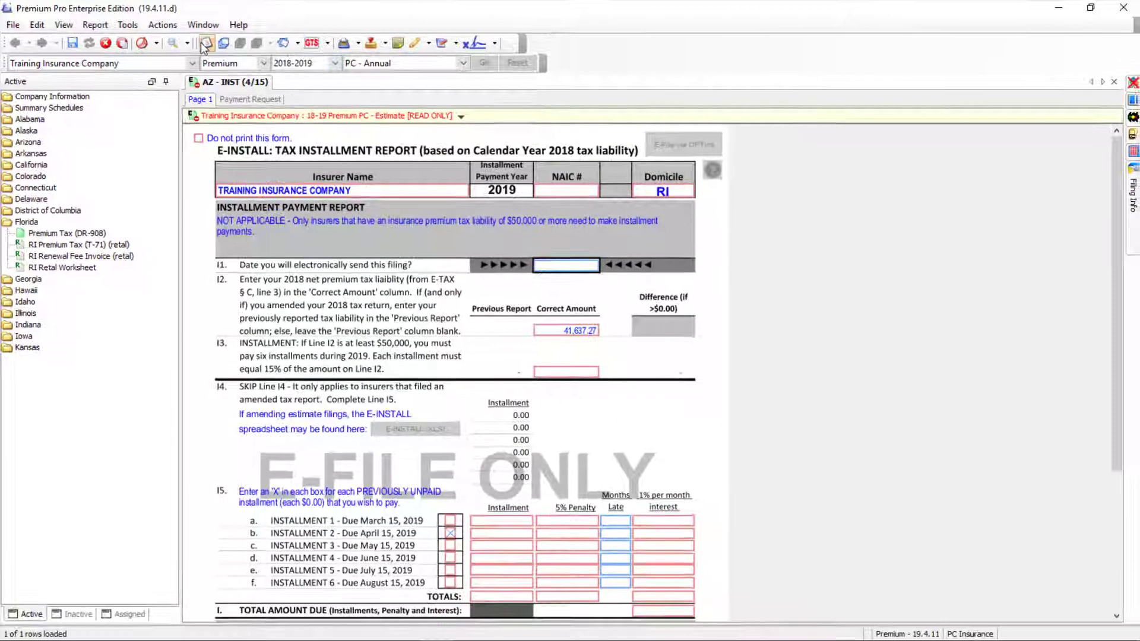
# Reopen the calendar and view its available editing commands
pyautogui.click(205, 44)
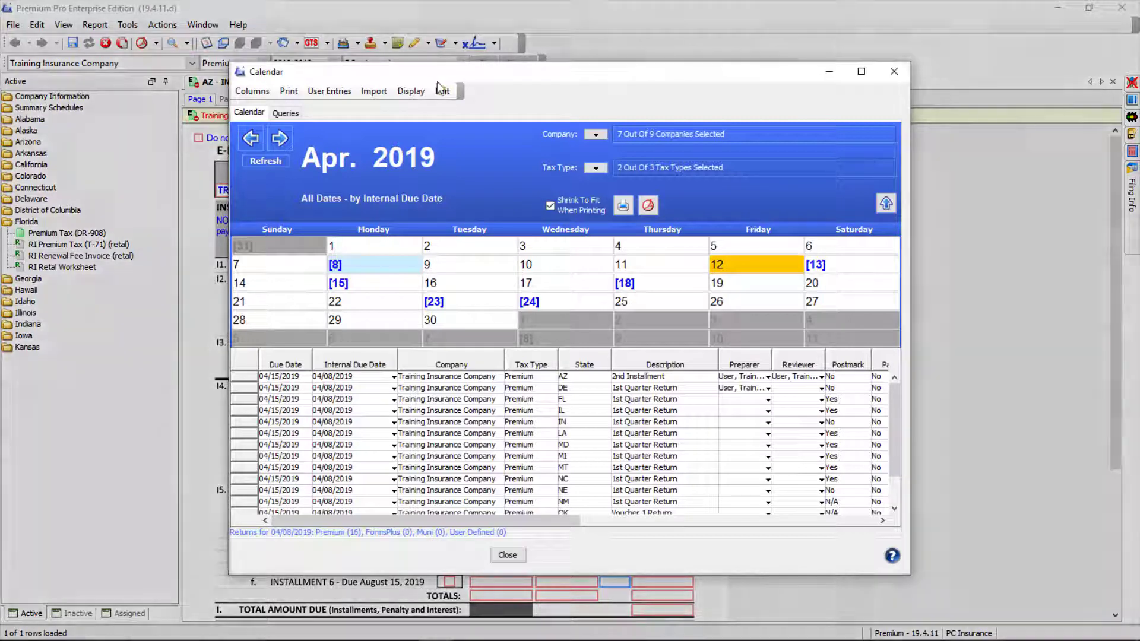
pyautogui.click(443, 91)
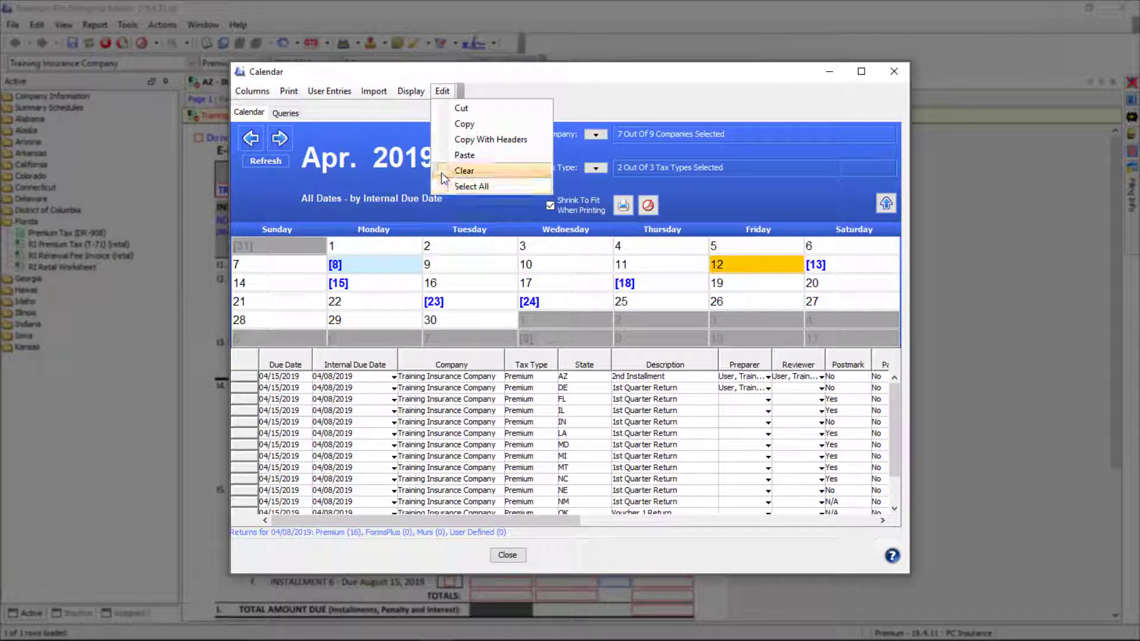
pyautogui.click(444, 94)
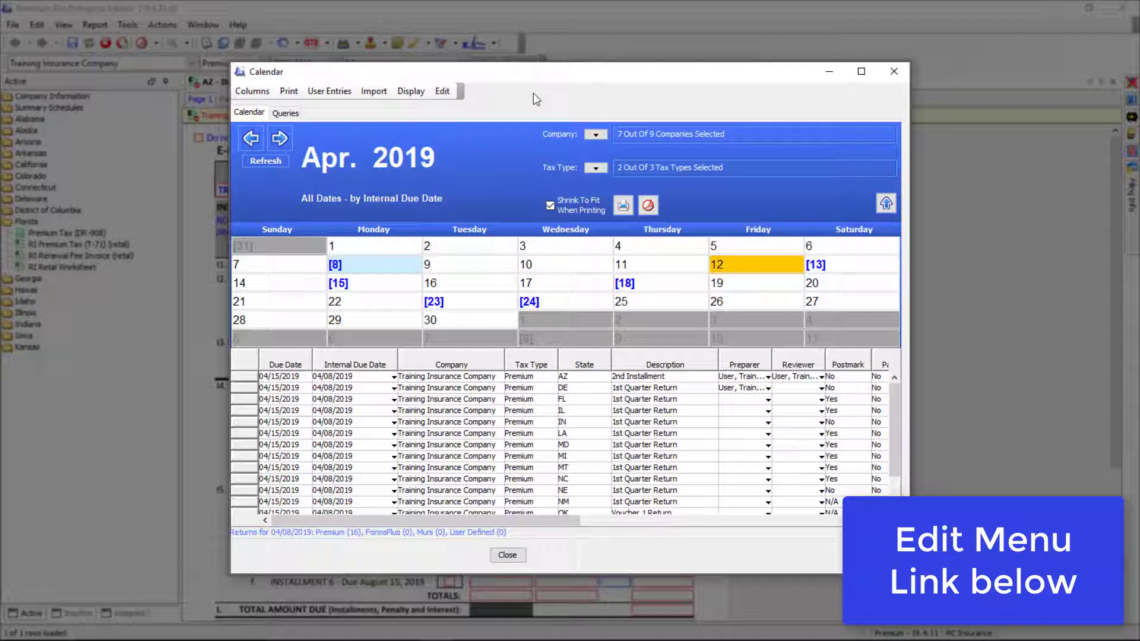